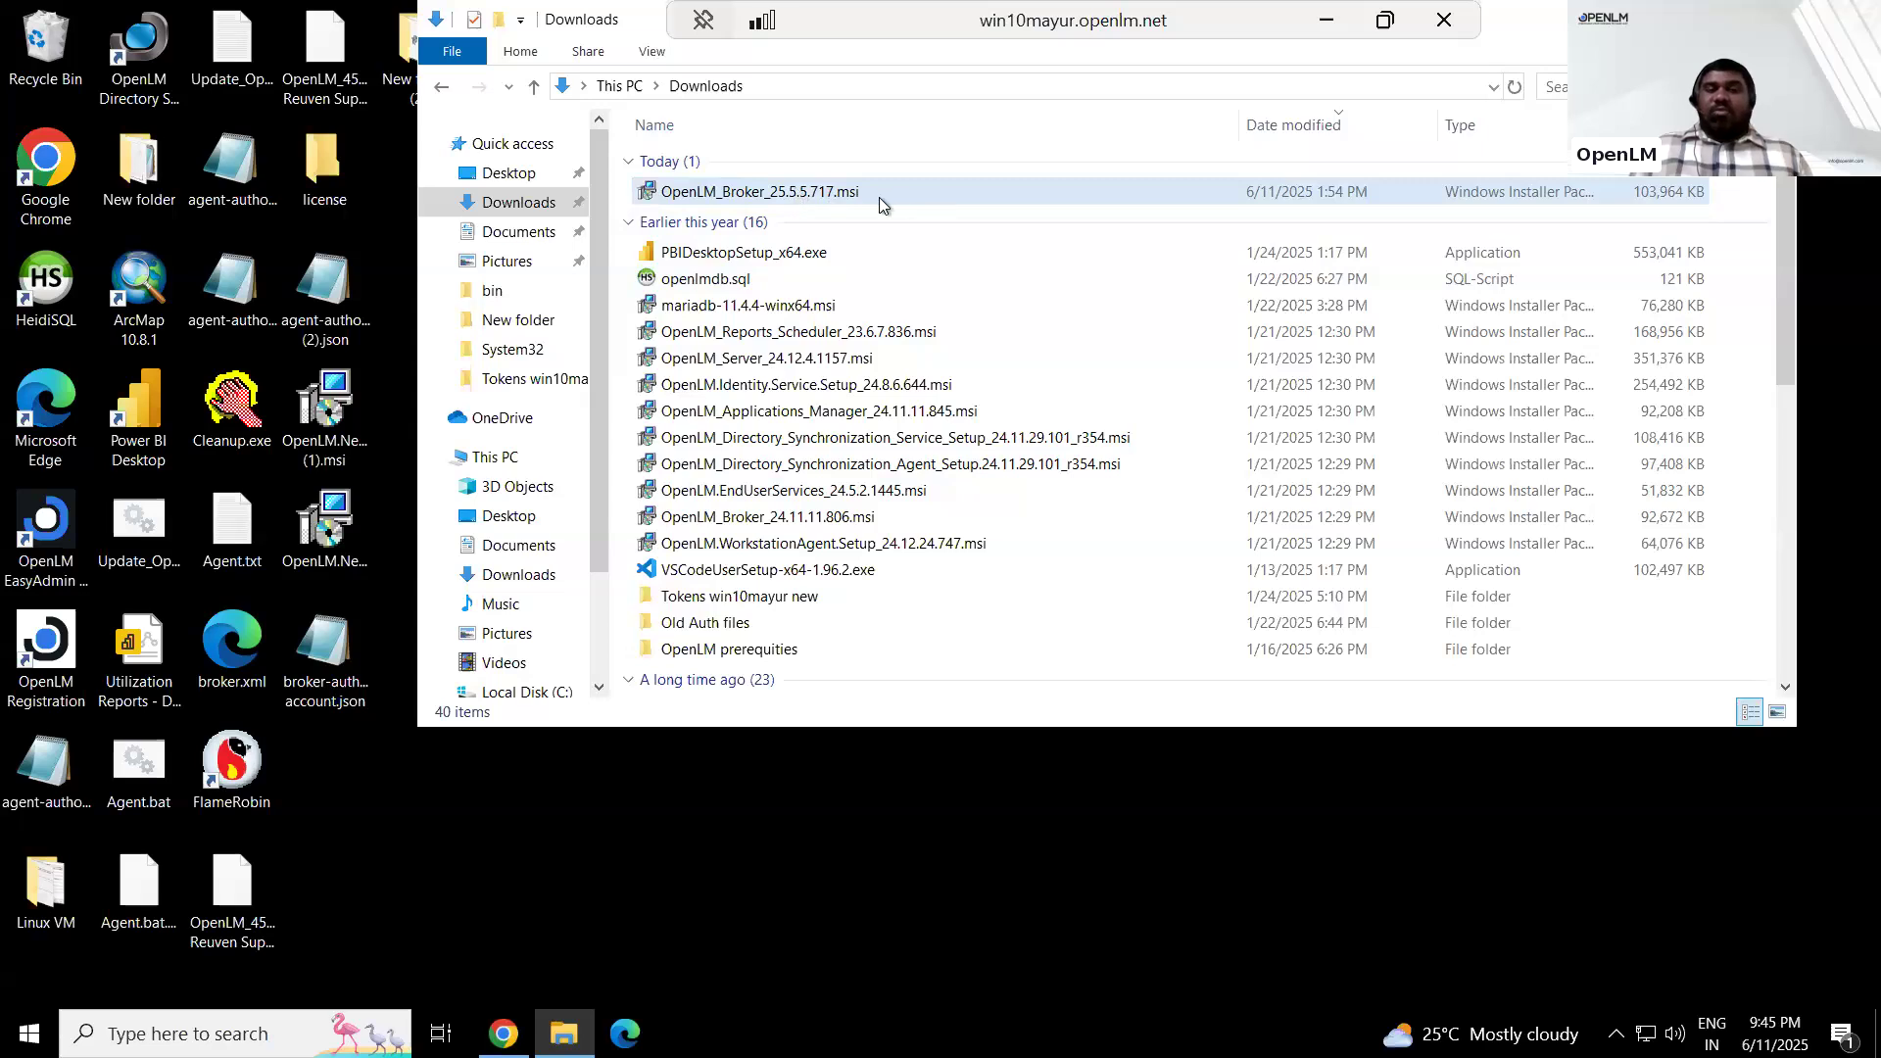
Install OpenLM_Broker_25.5.5.717.msi from Downloads, accepting the license agreement, the bundled Java 11 OpenJDK and the folder C:\Program Files\OpenLM\OpenLM Broker 2\
mouse_move(878, 199)
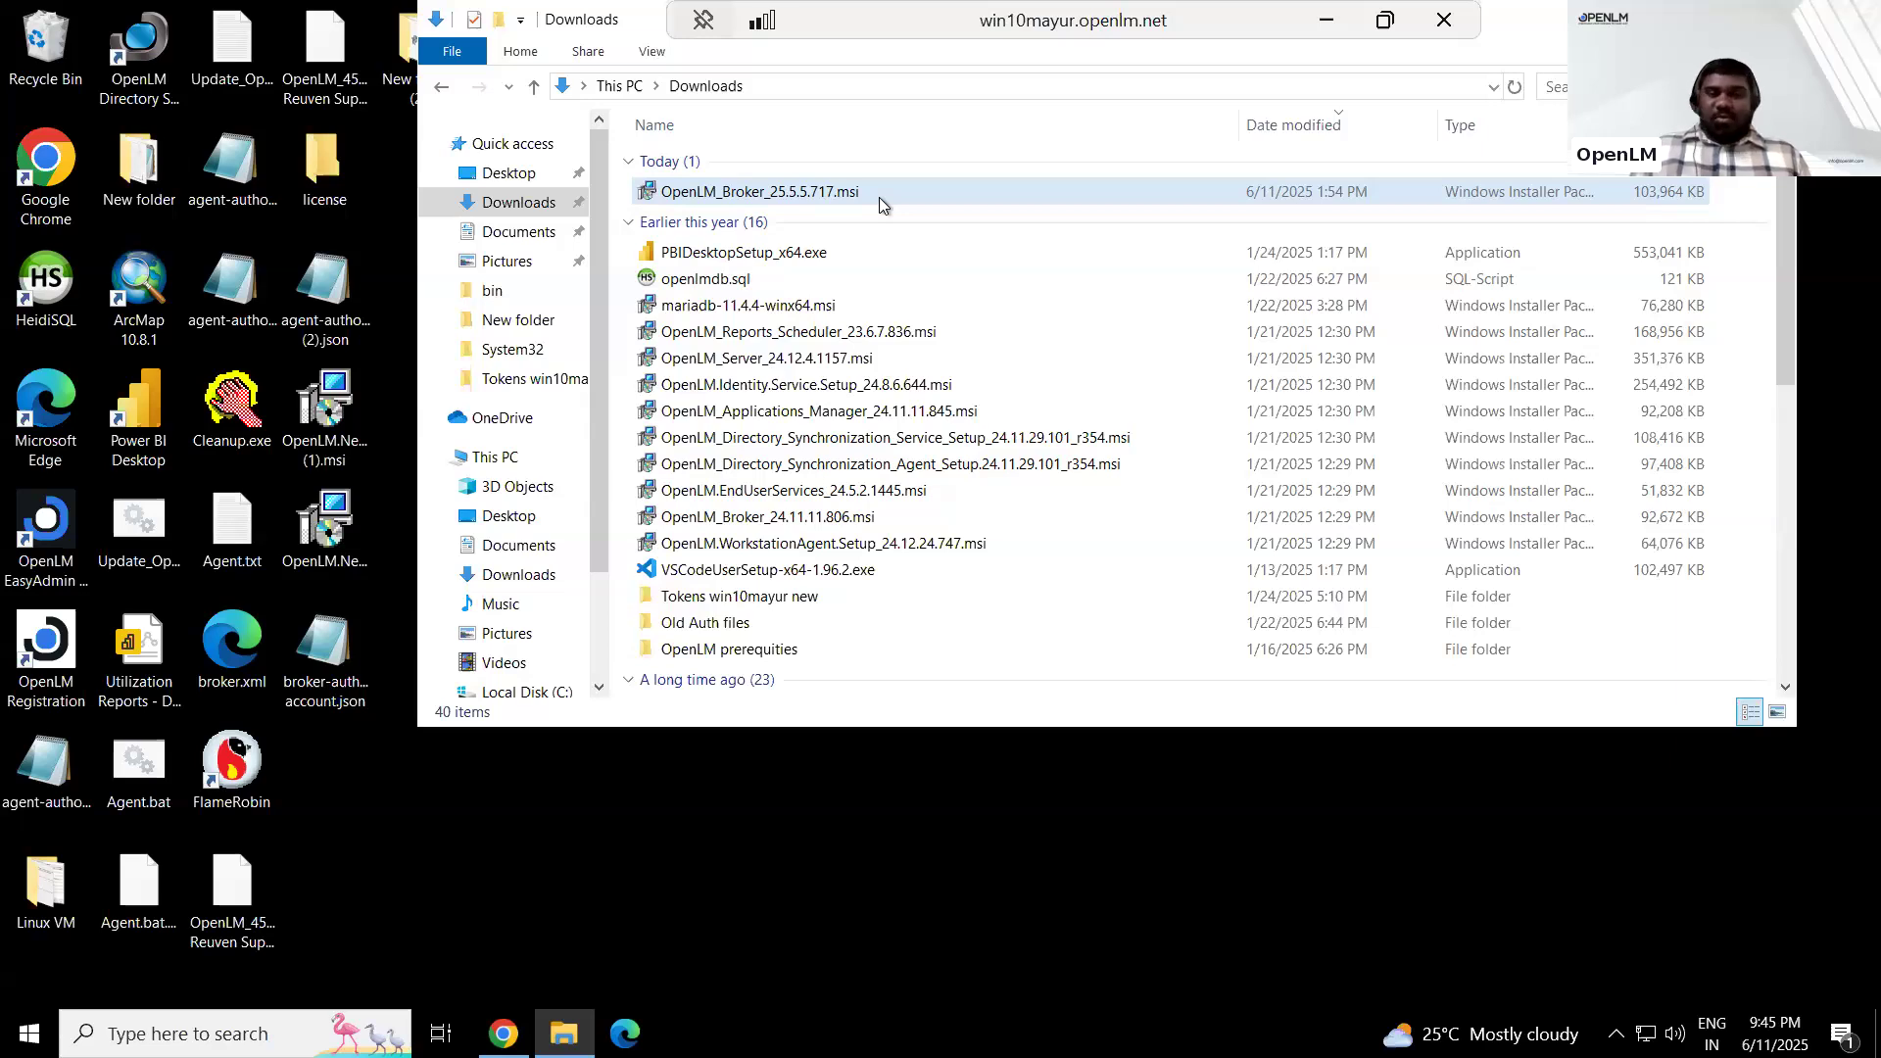
double_click(879, 197)
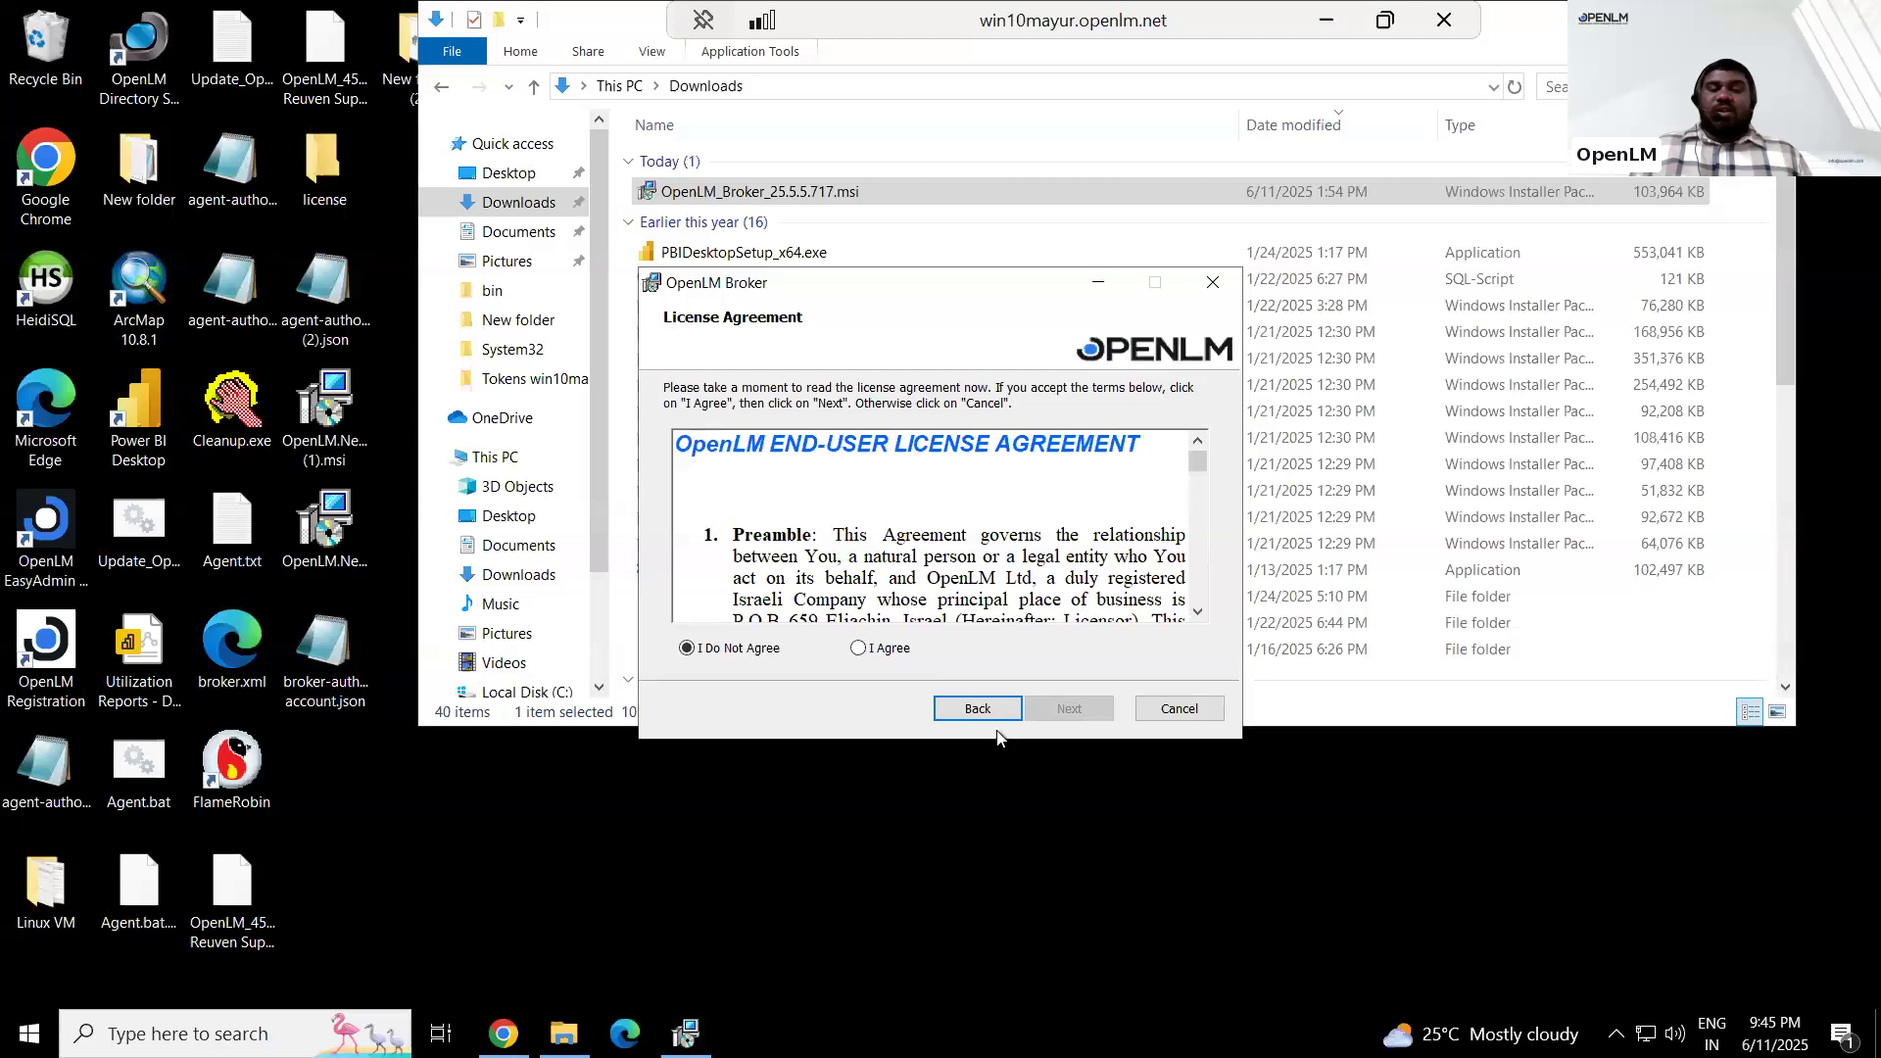
left_click(857, 649)
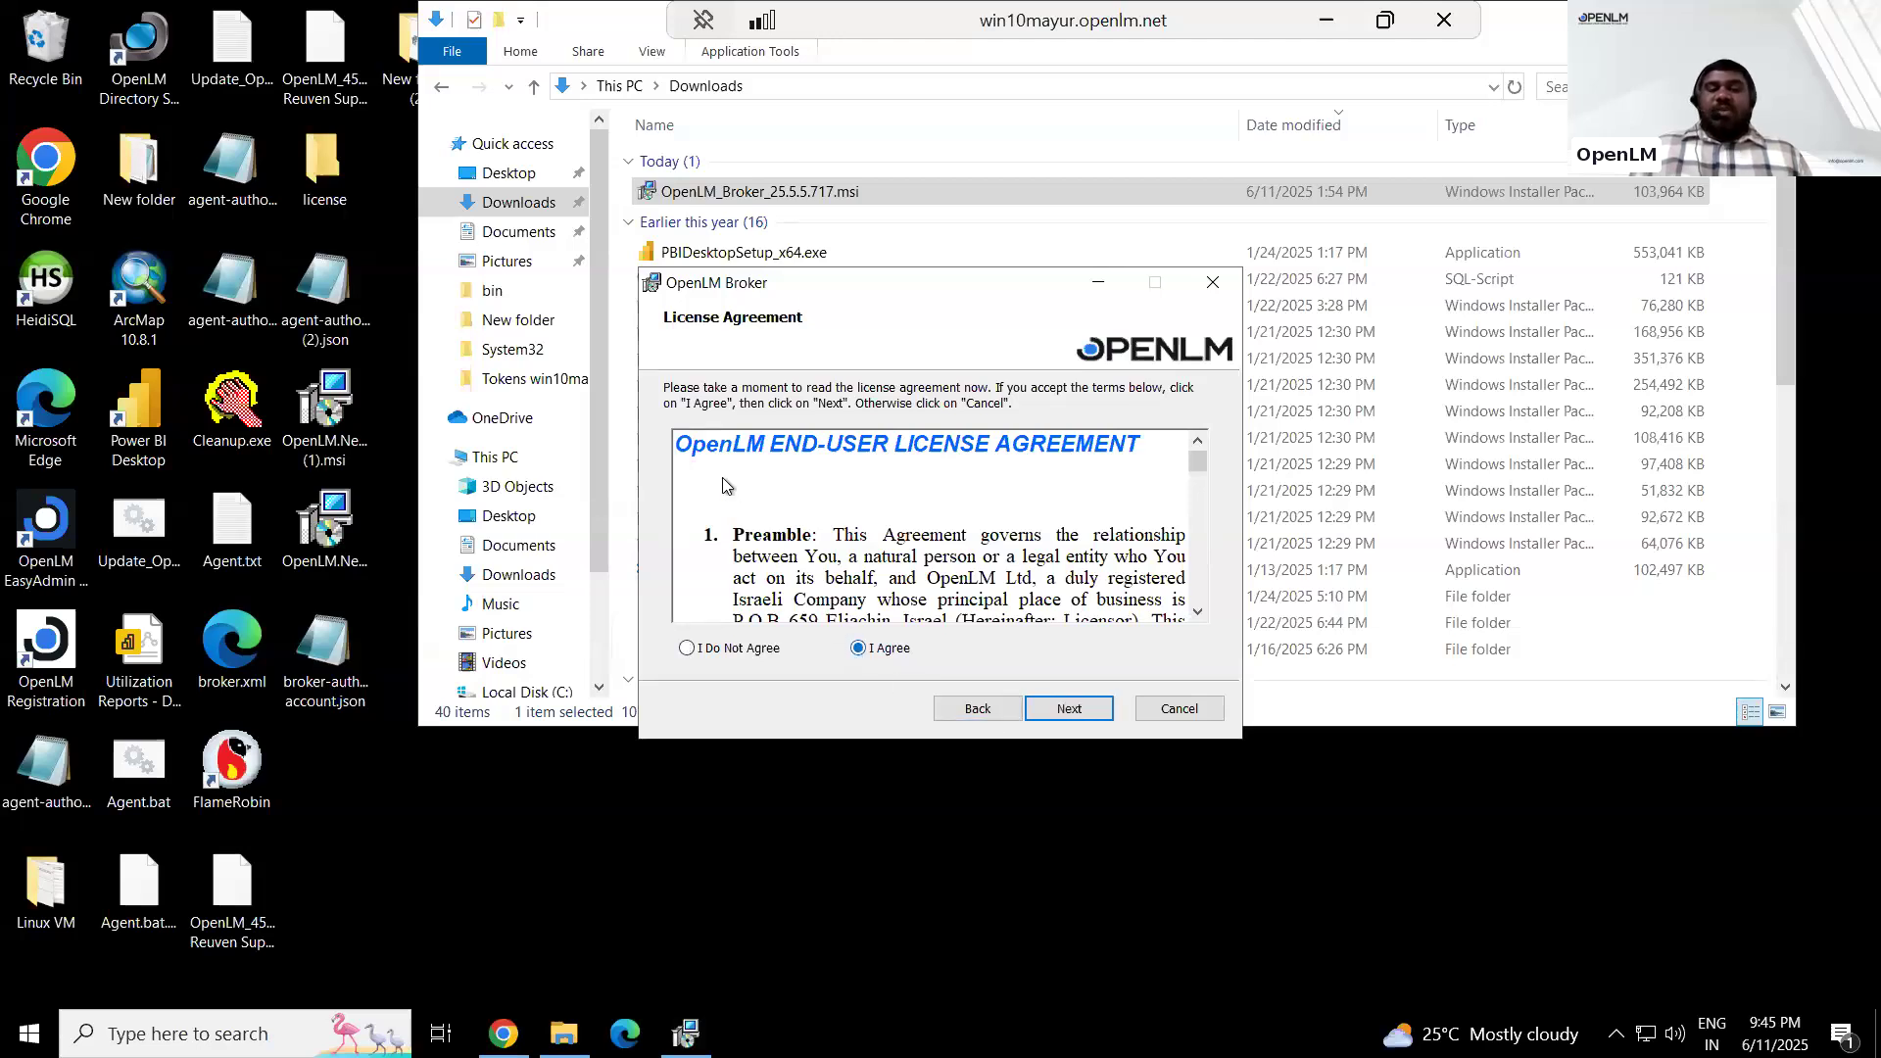
left_click(1066, 711)
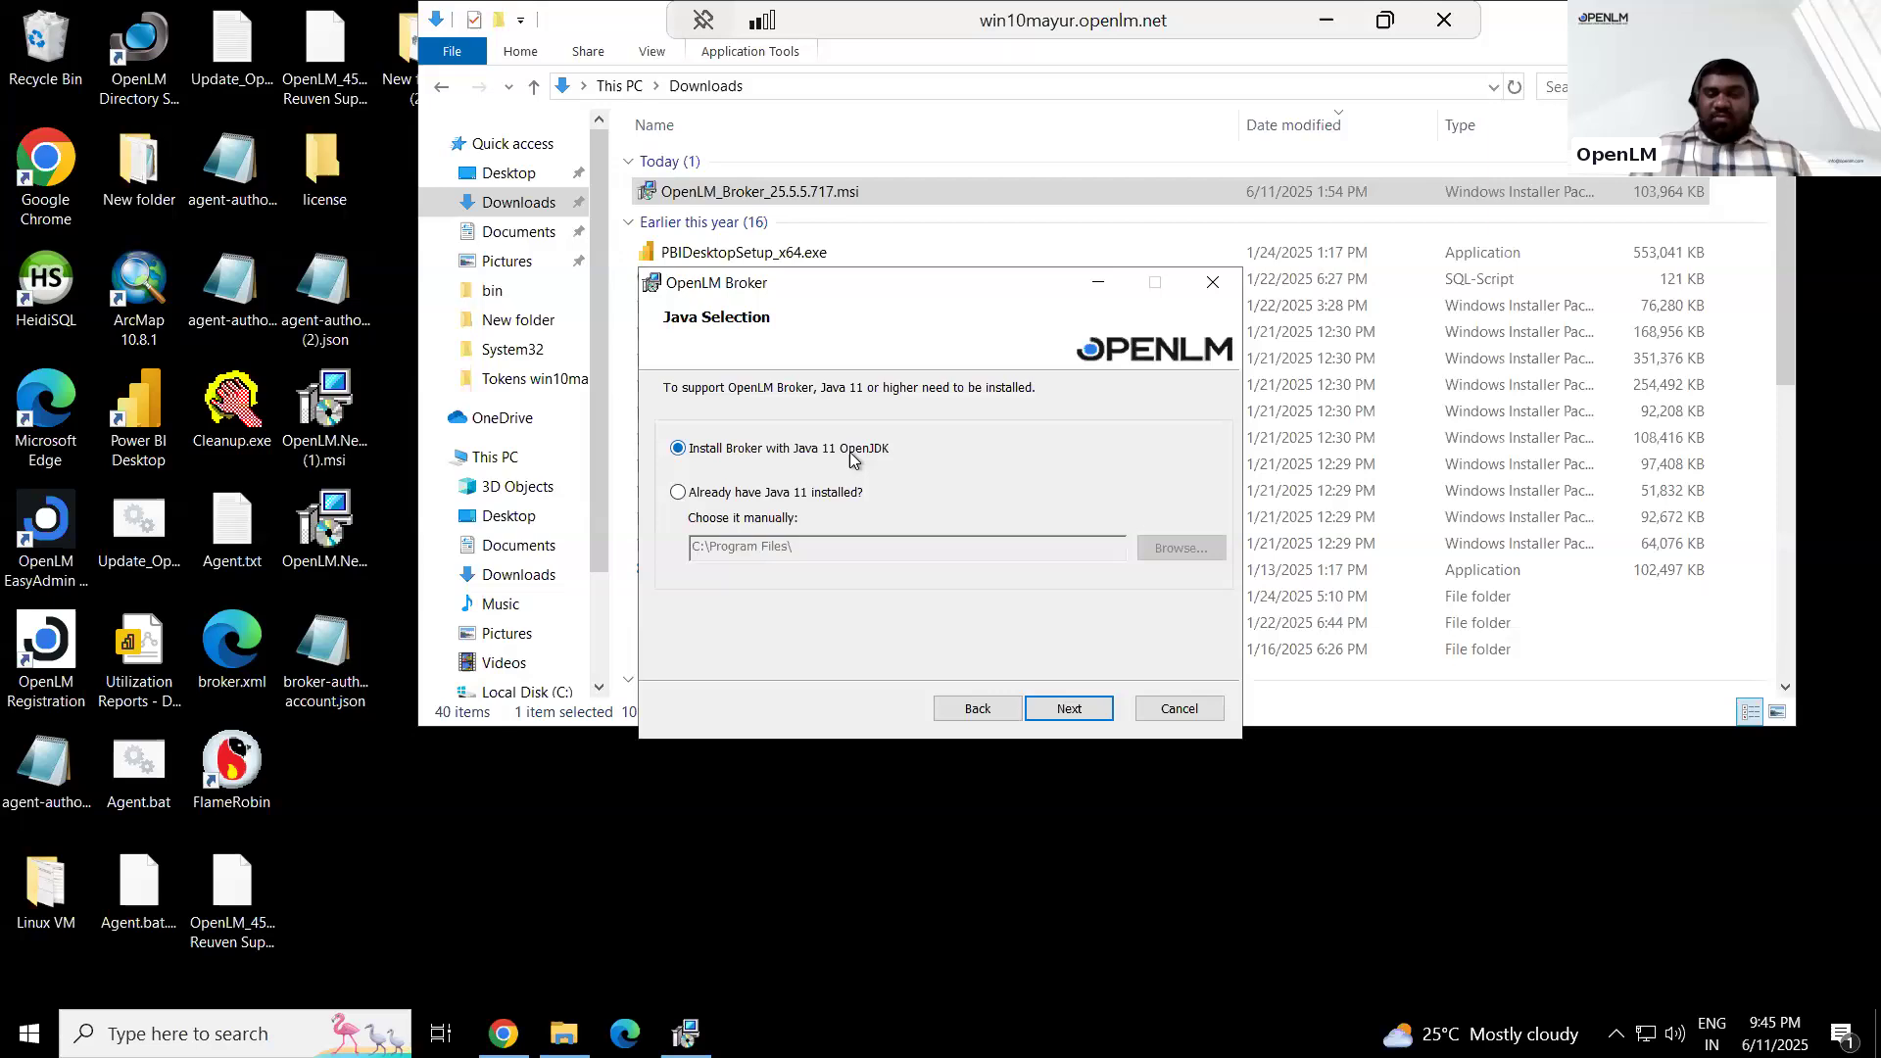
left_click(1056, 710)
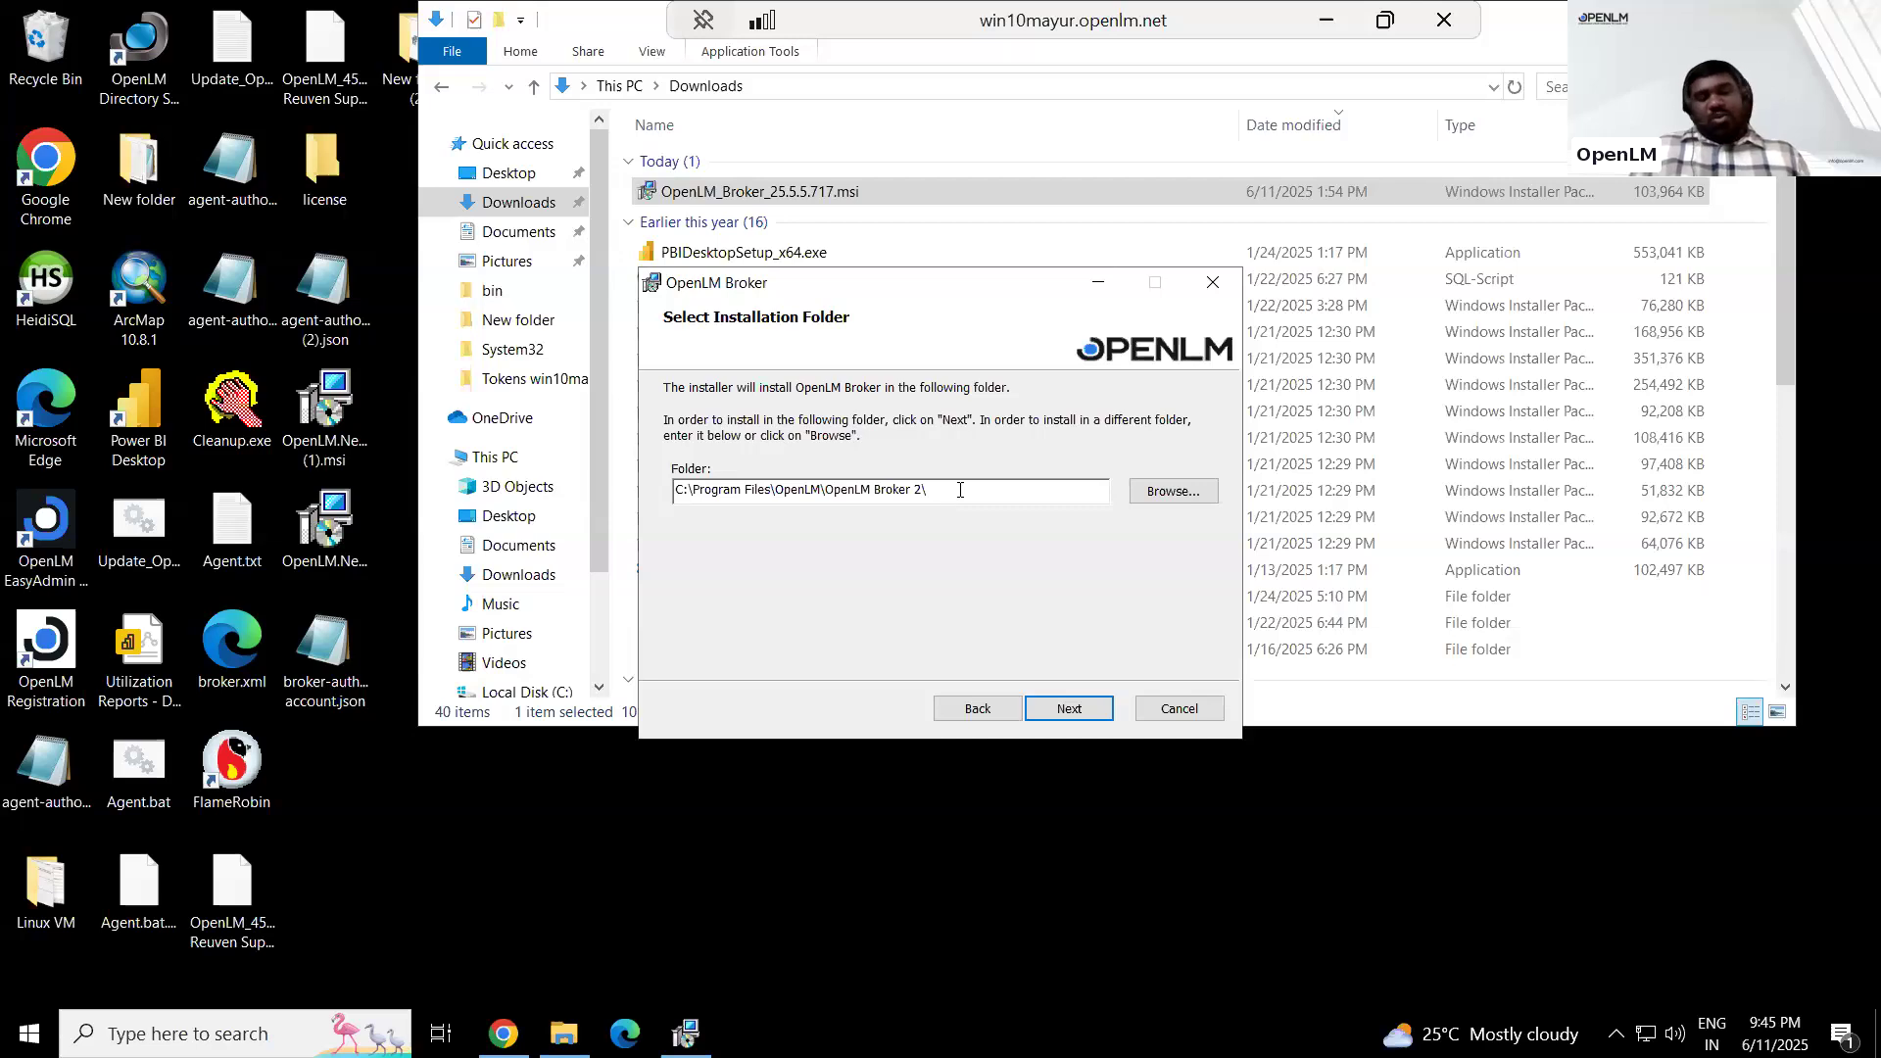
left_click(1070, 709)
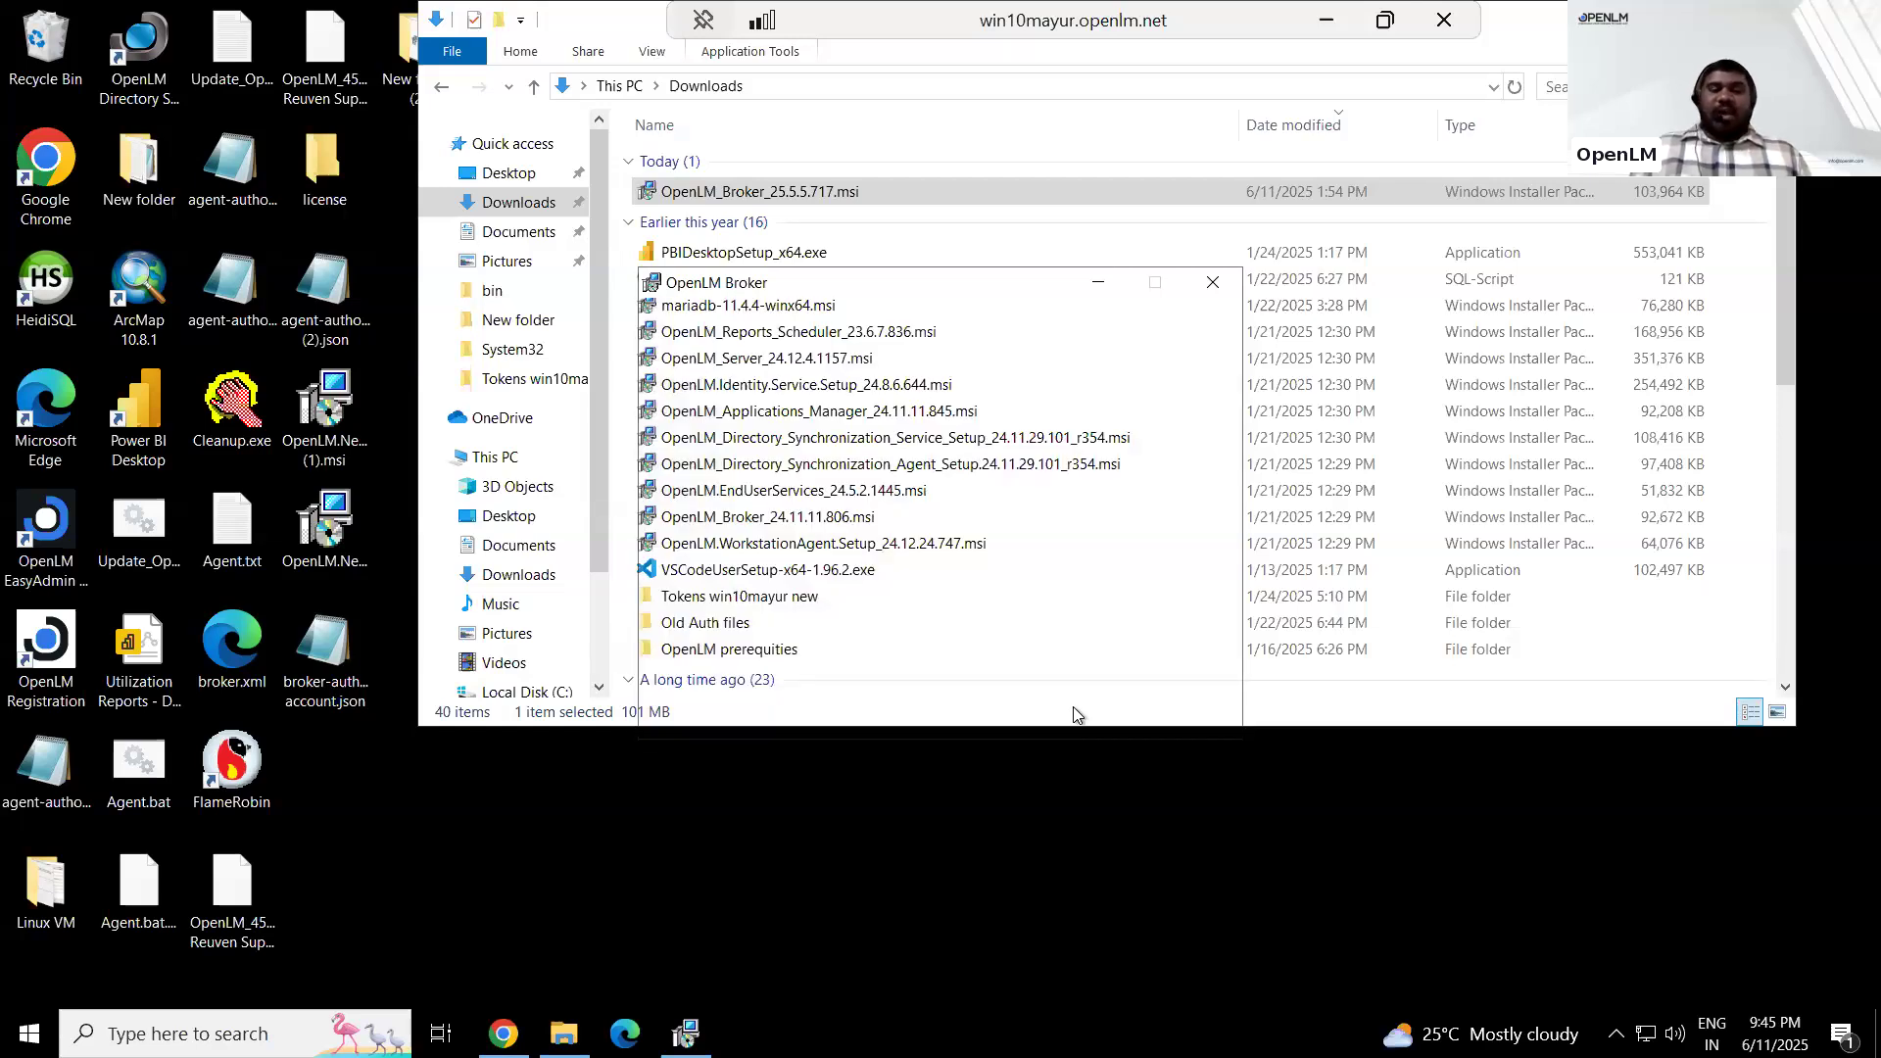
left_click(1073, 708)
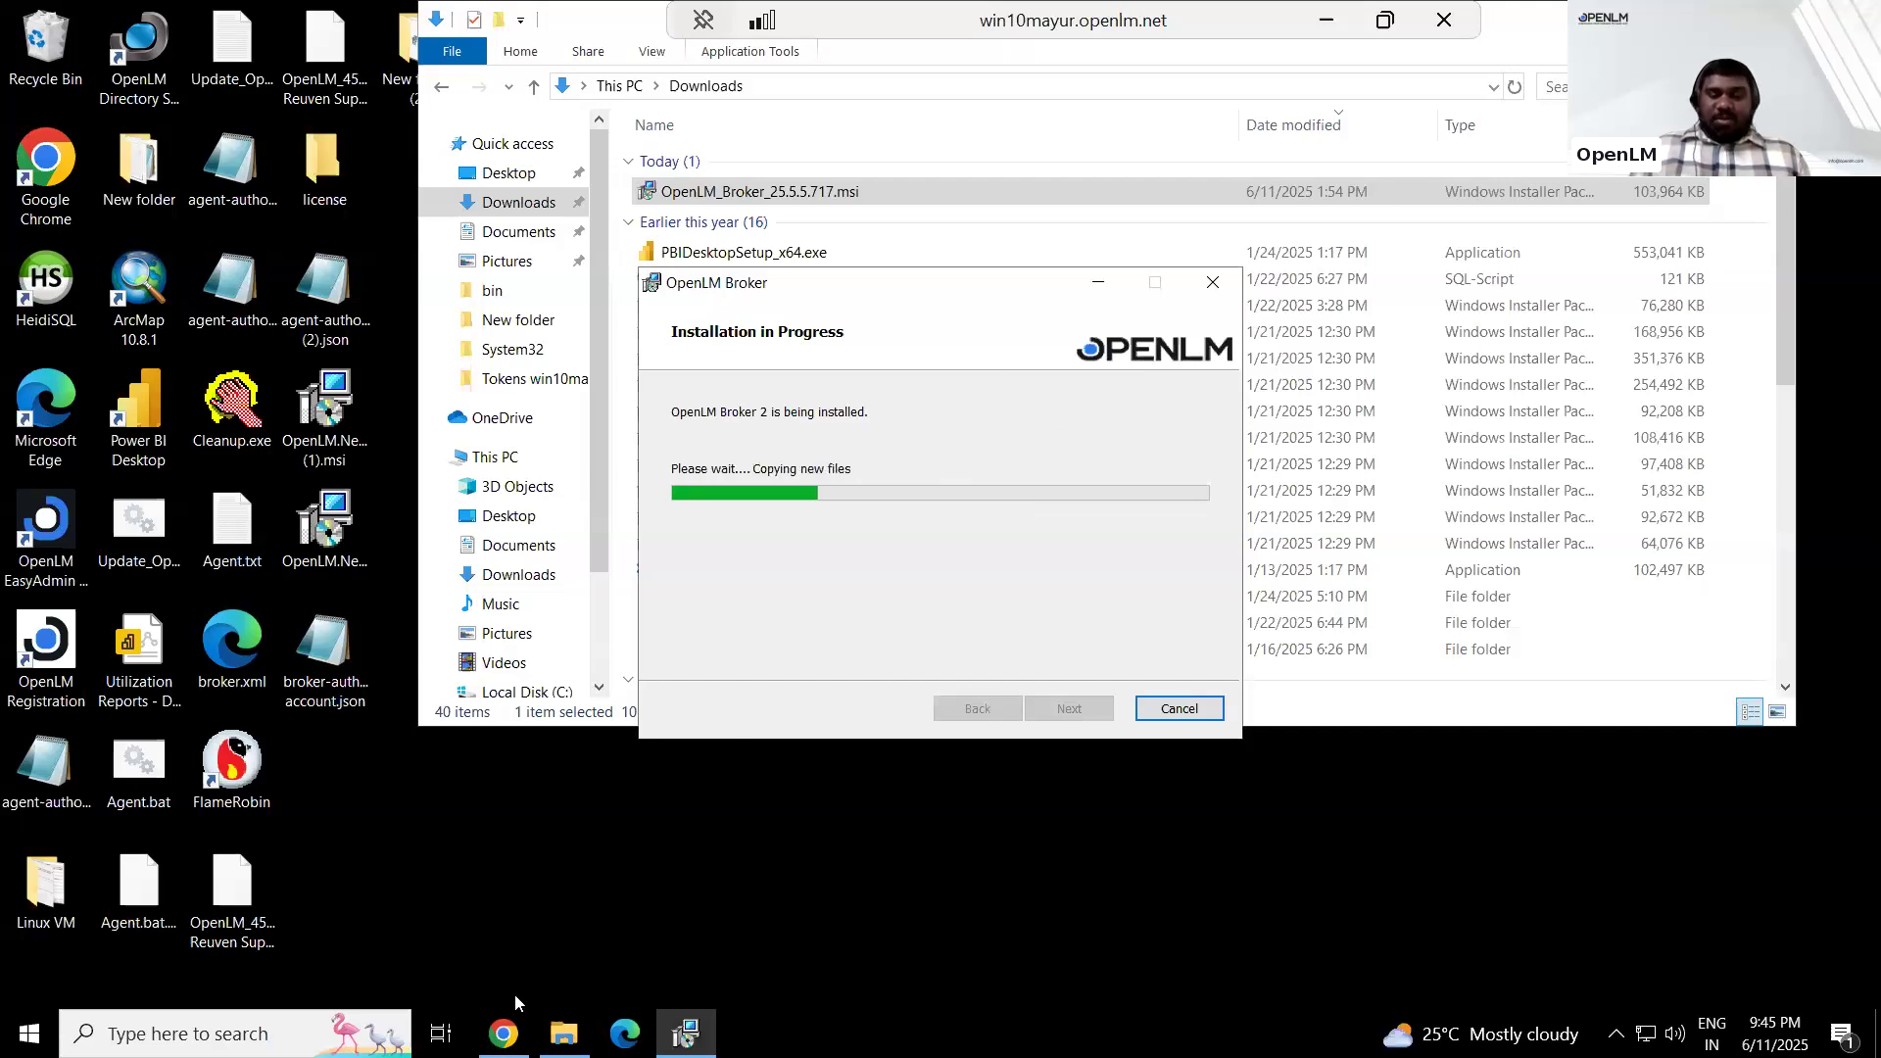
Switch to Chrome and open the Client Authorization page of OpenLM Identity
mouse_move(504, 1033)
left_click(627, 980)
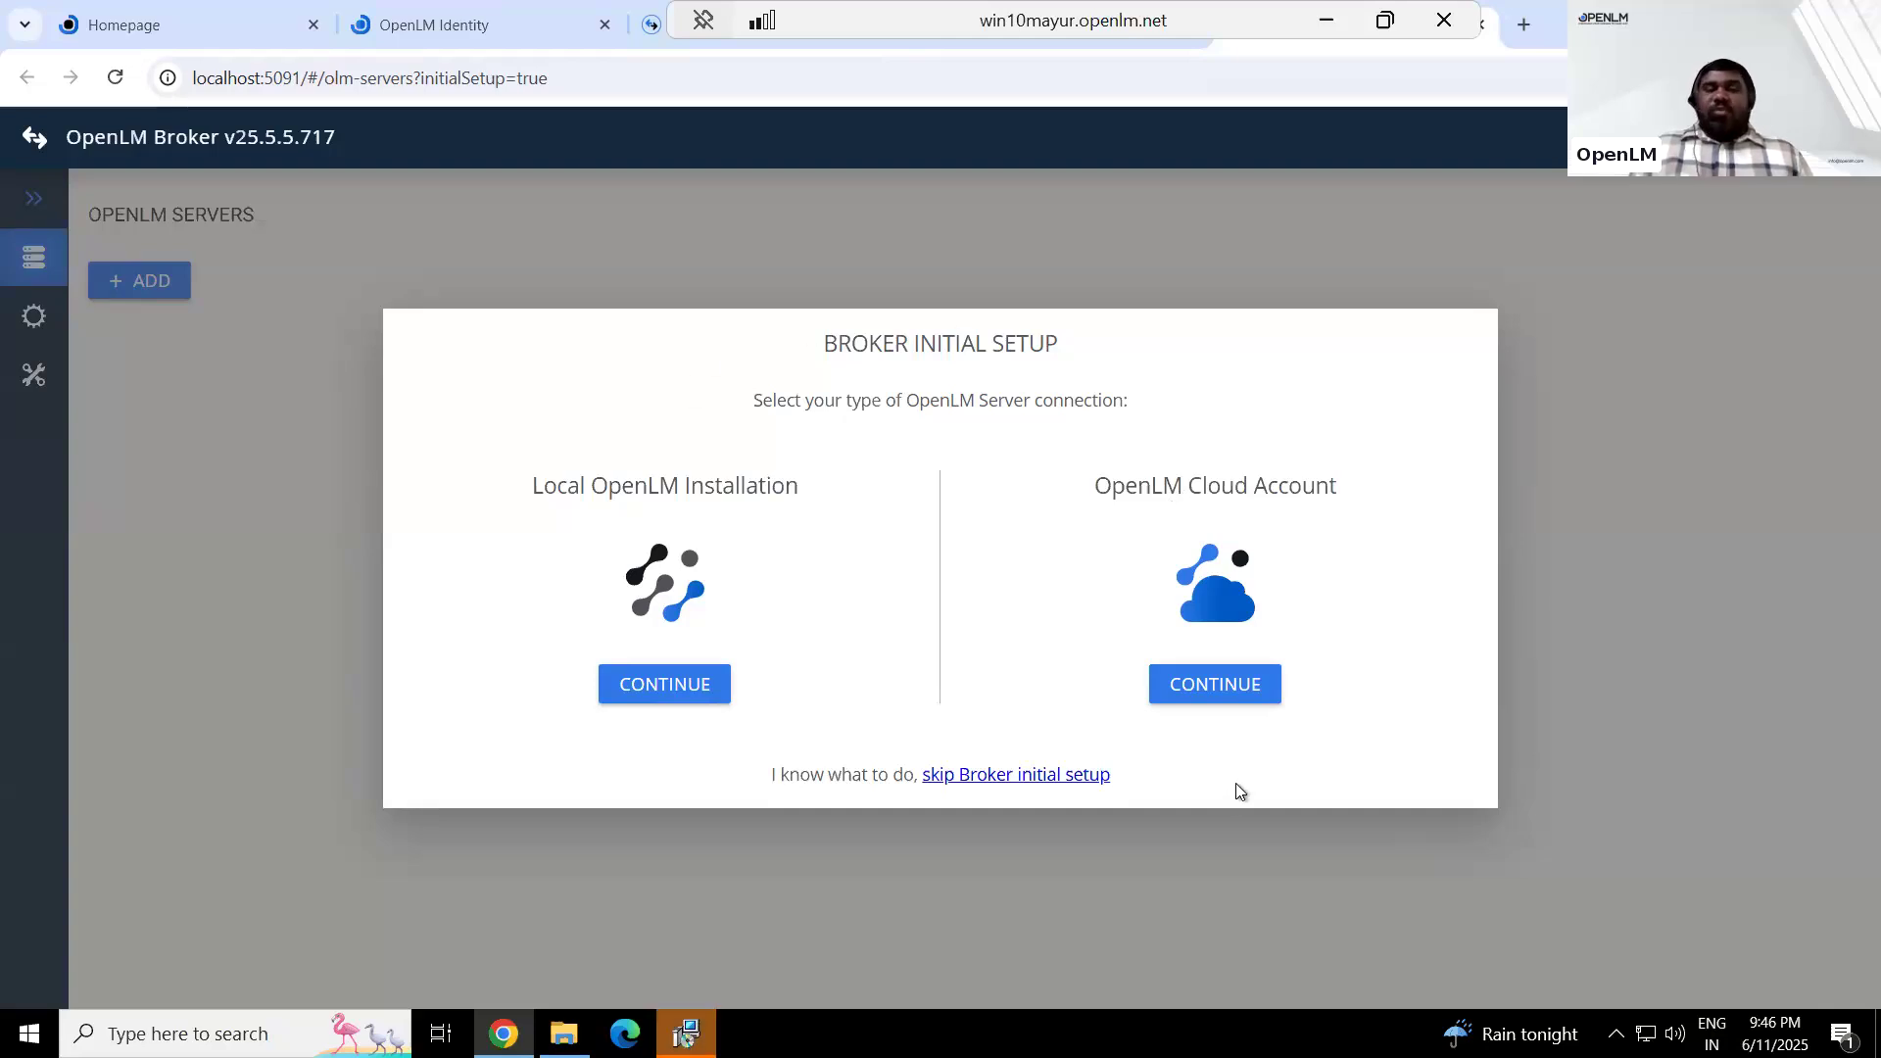
left_click(138, 19)
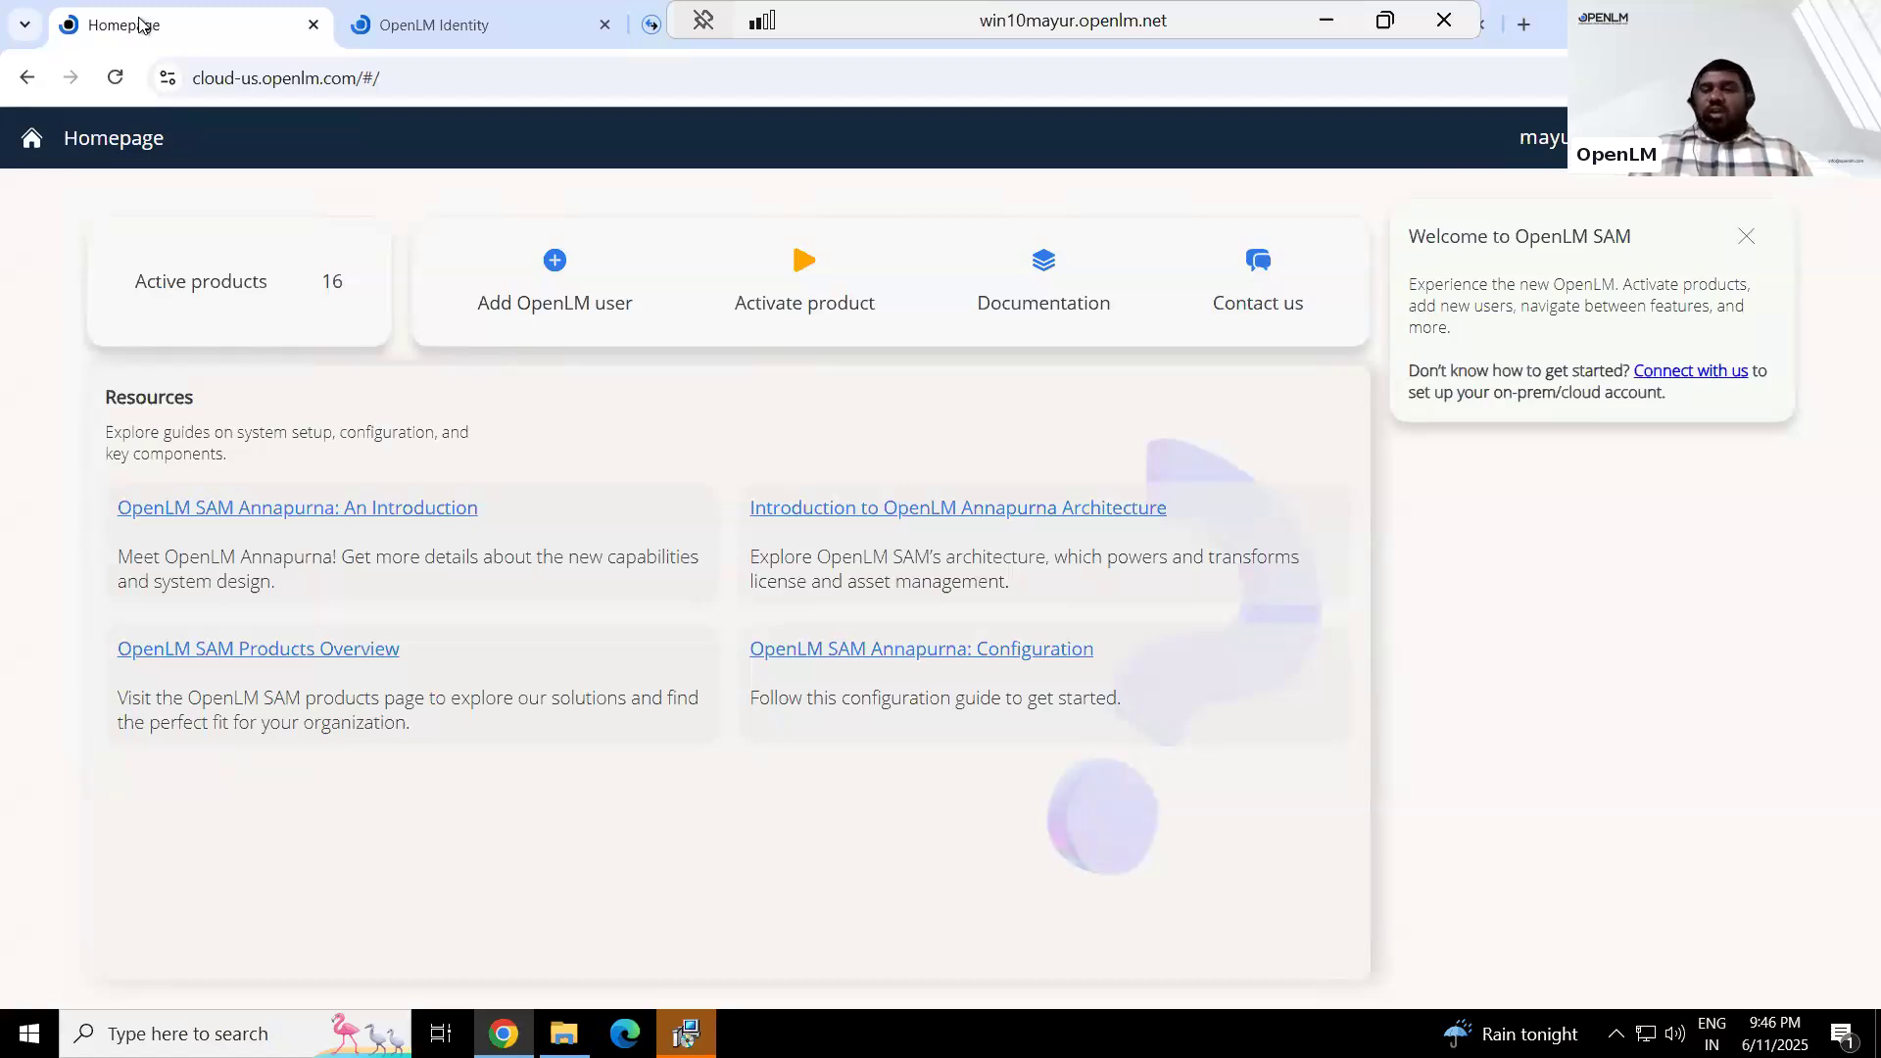
left_click(1845, 137)
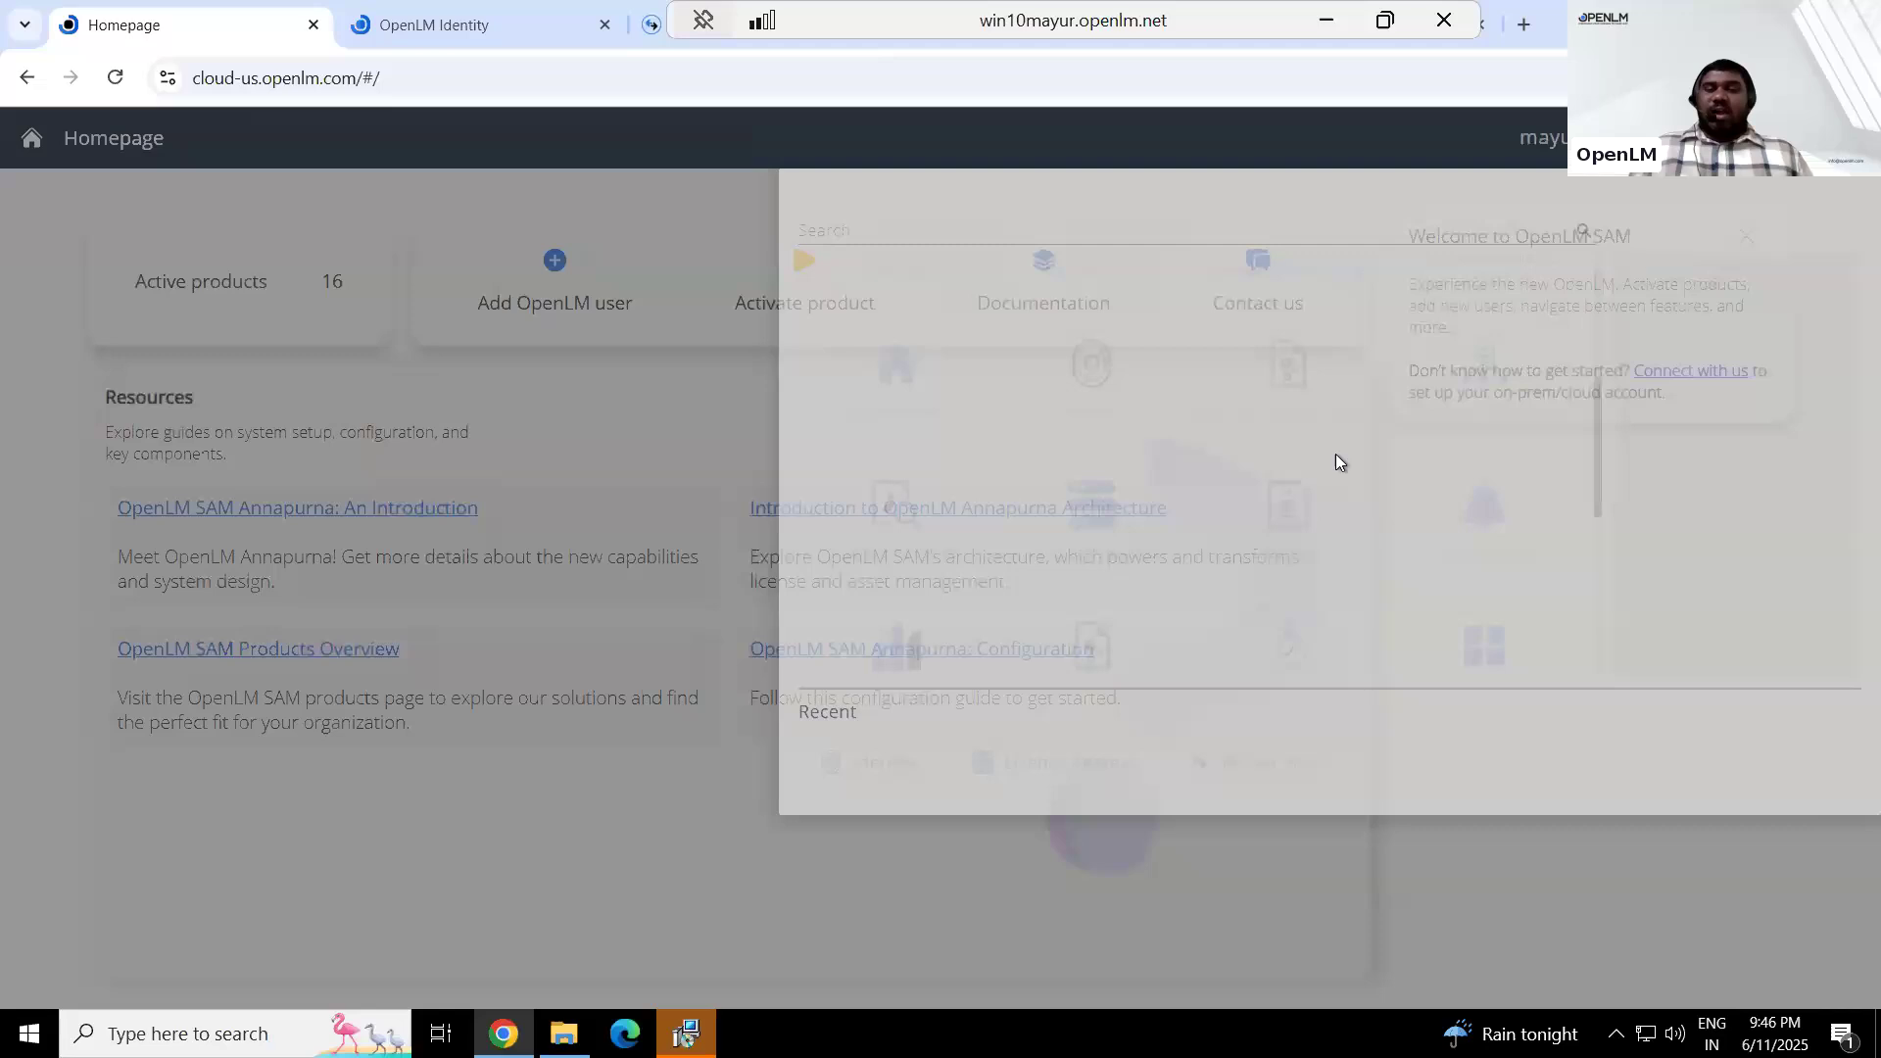
left_click_drag(1596, 400, 1560, 376)
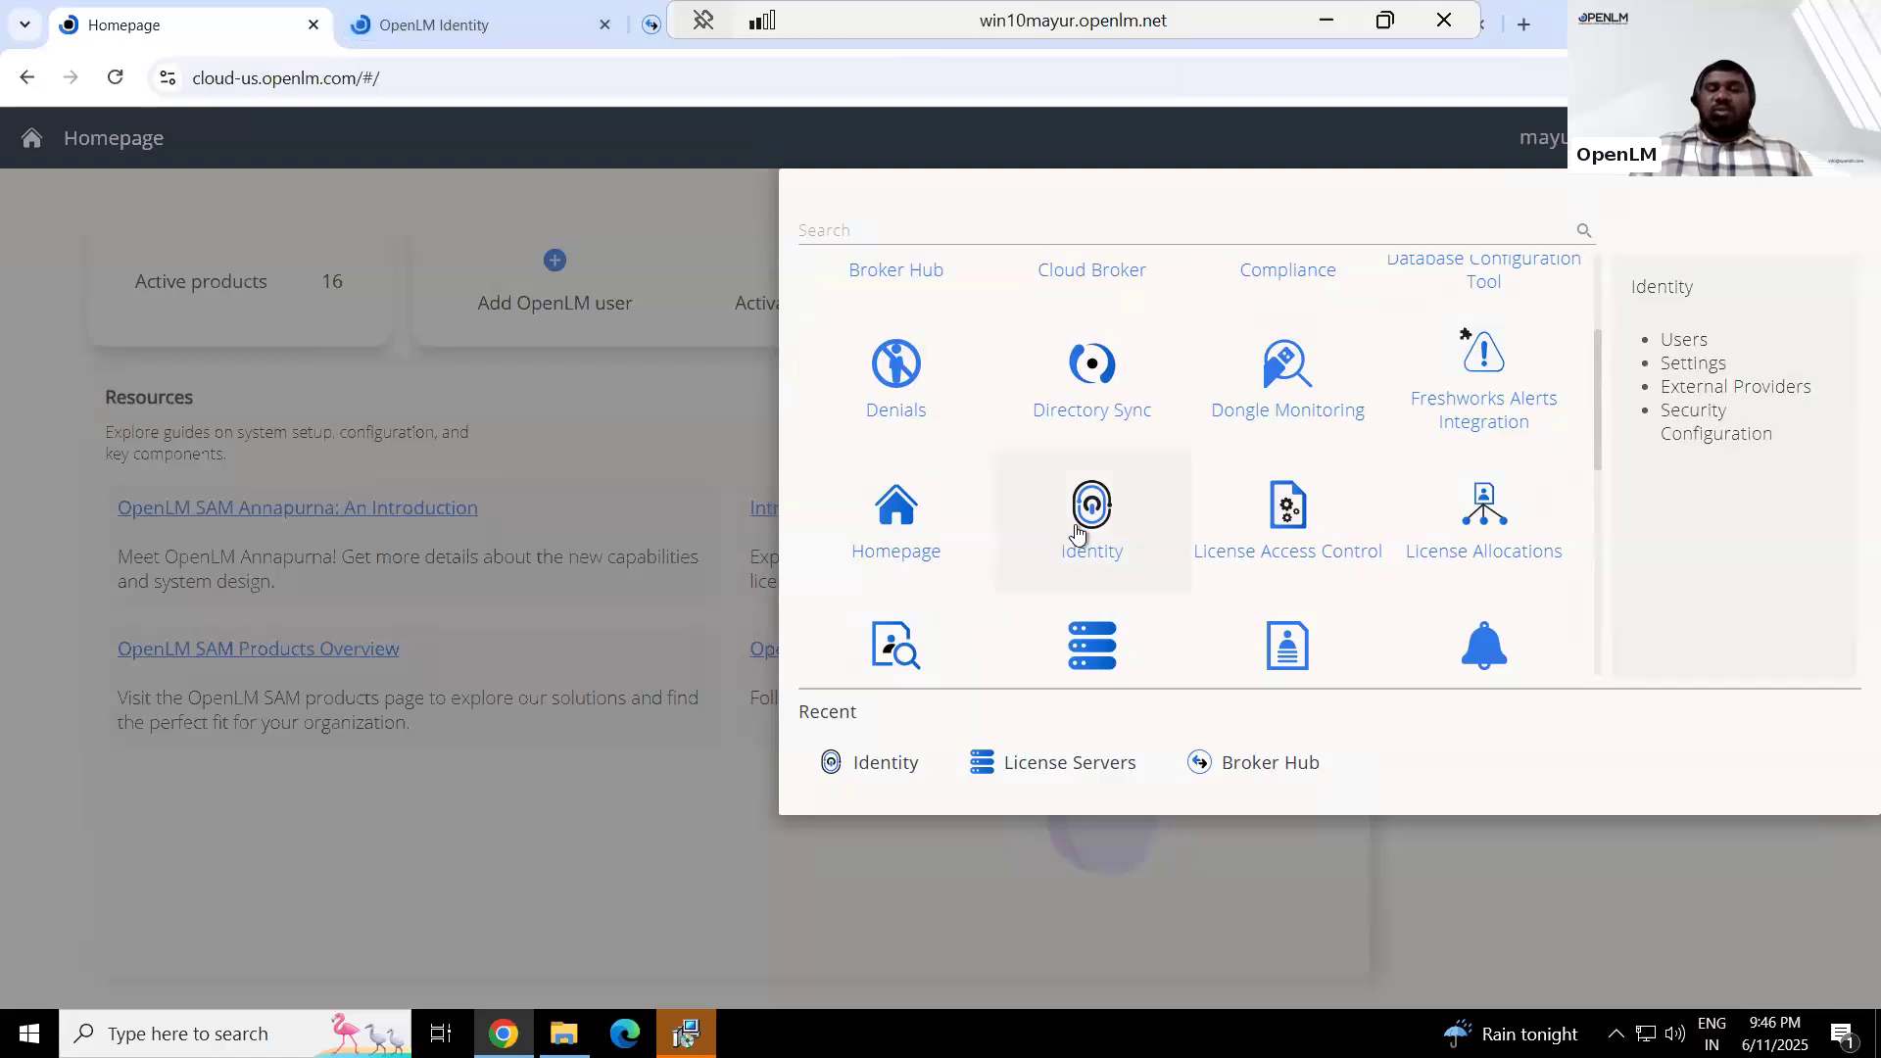
left_click(449, 29)
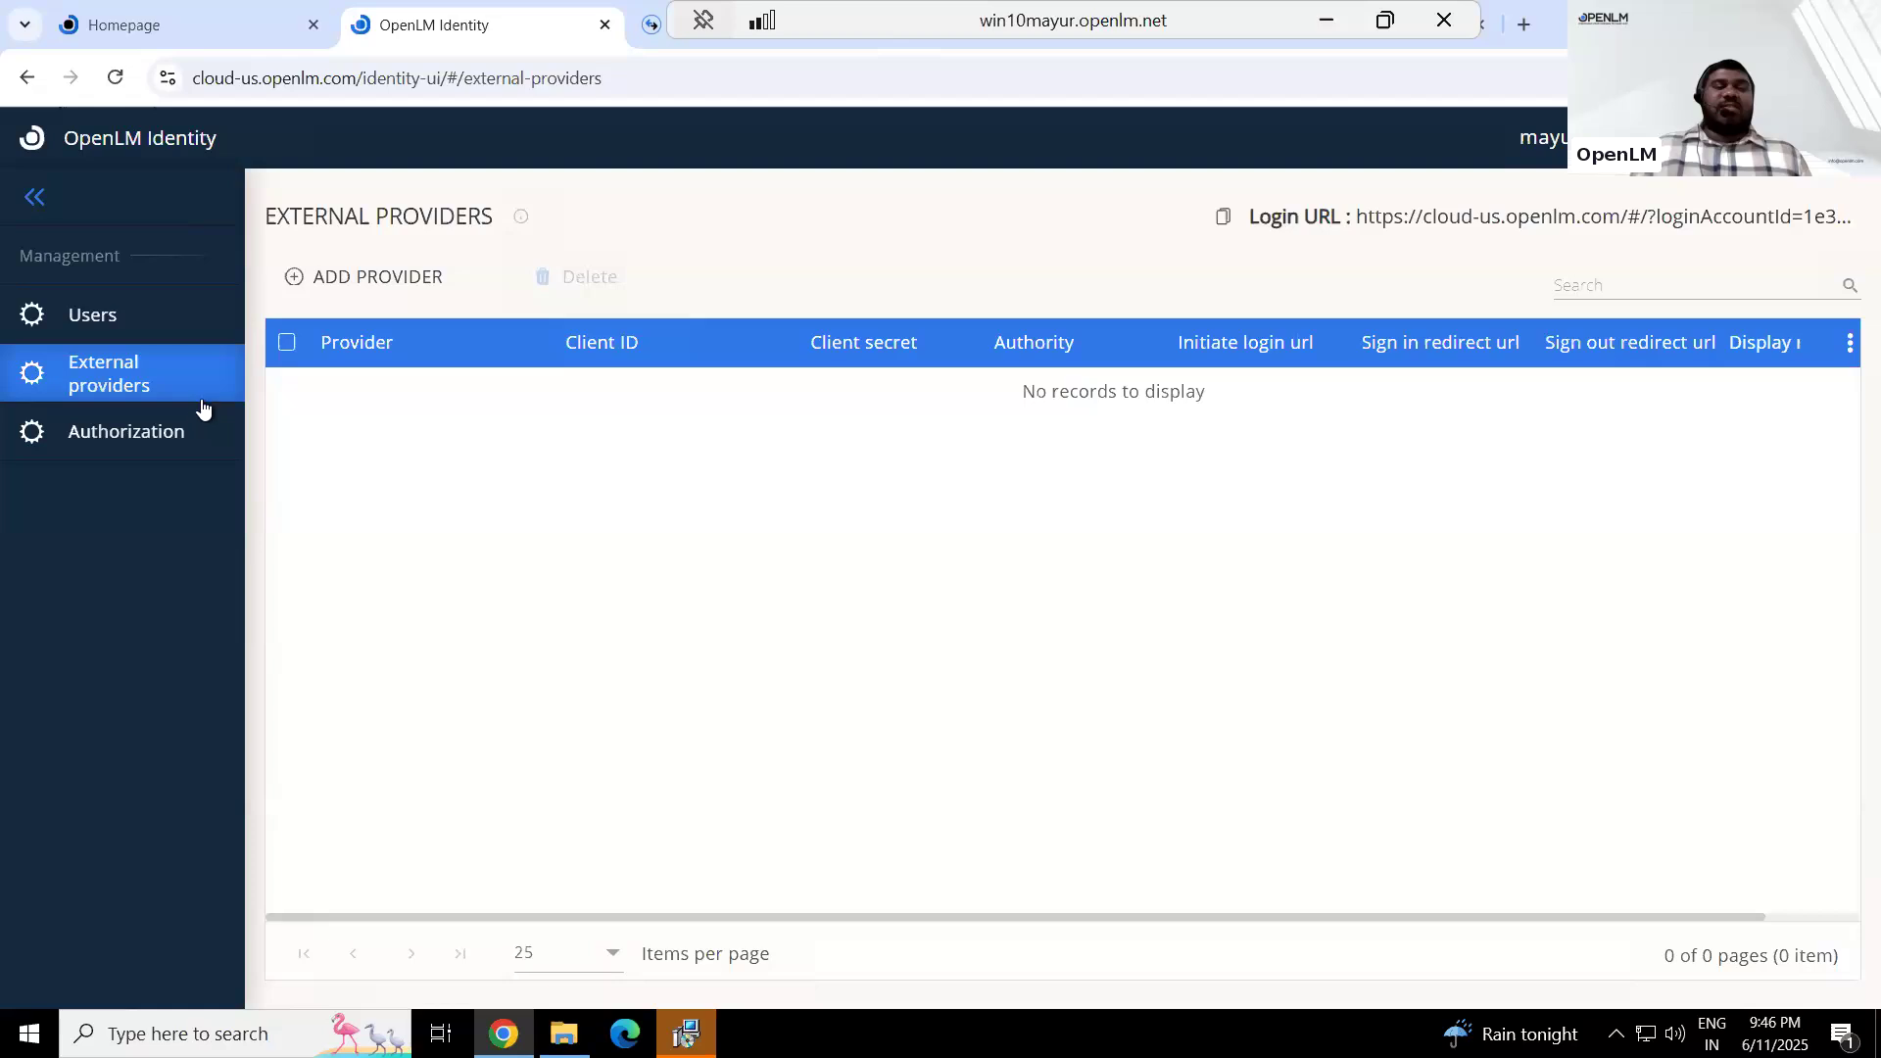
left_click(154, 446)
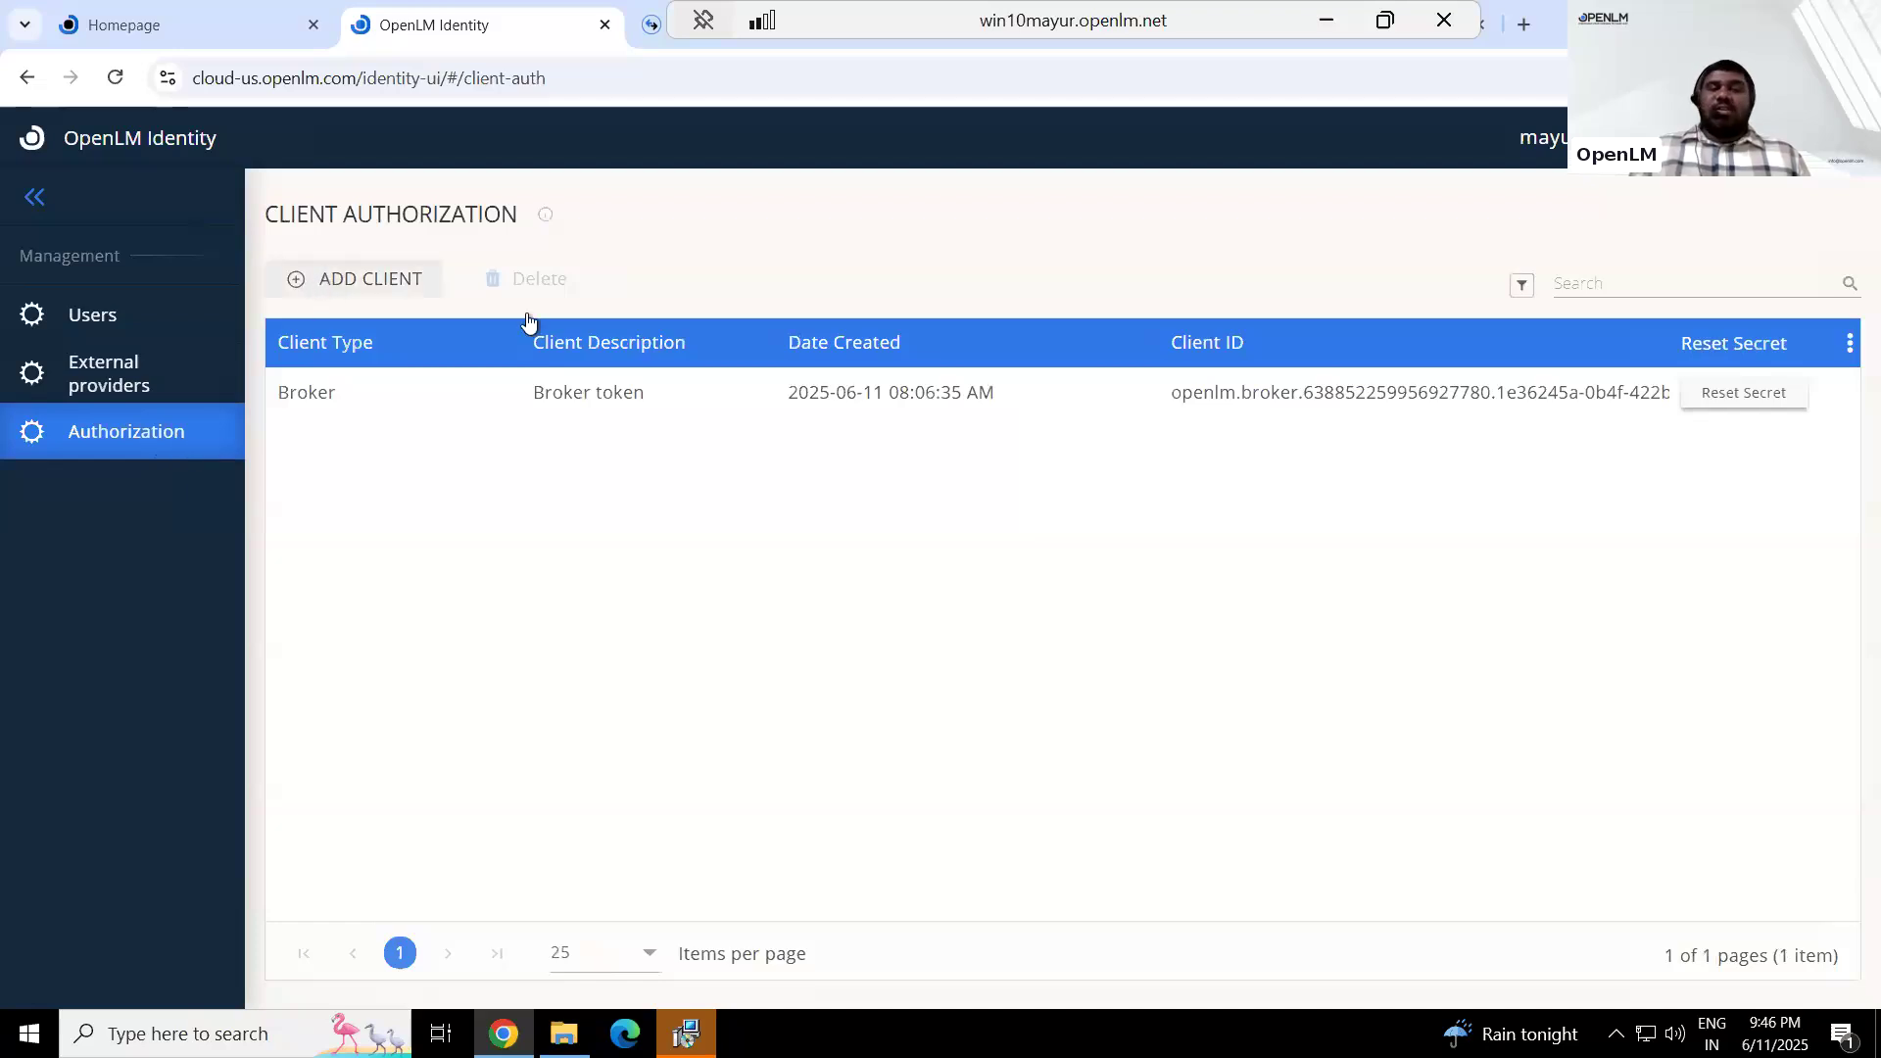
left_click(377, 287)
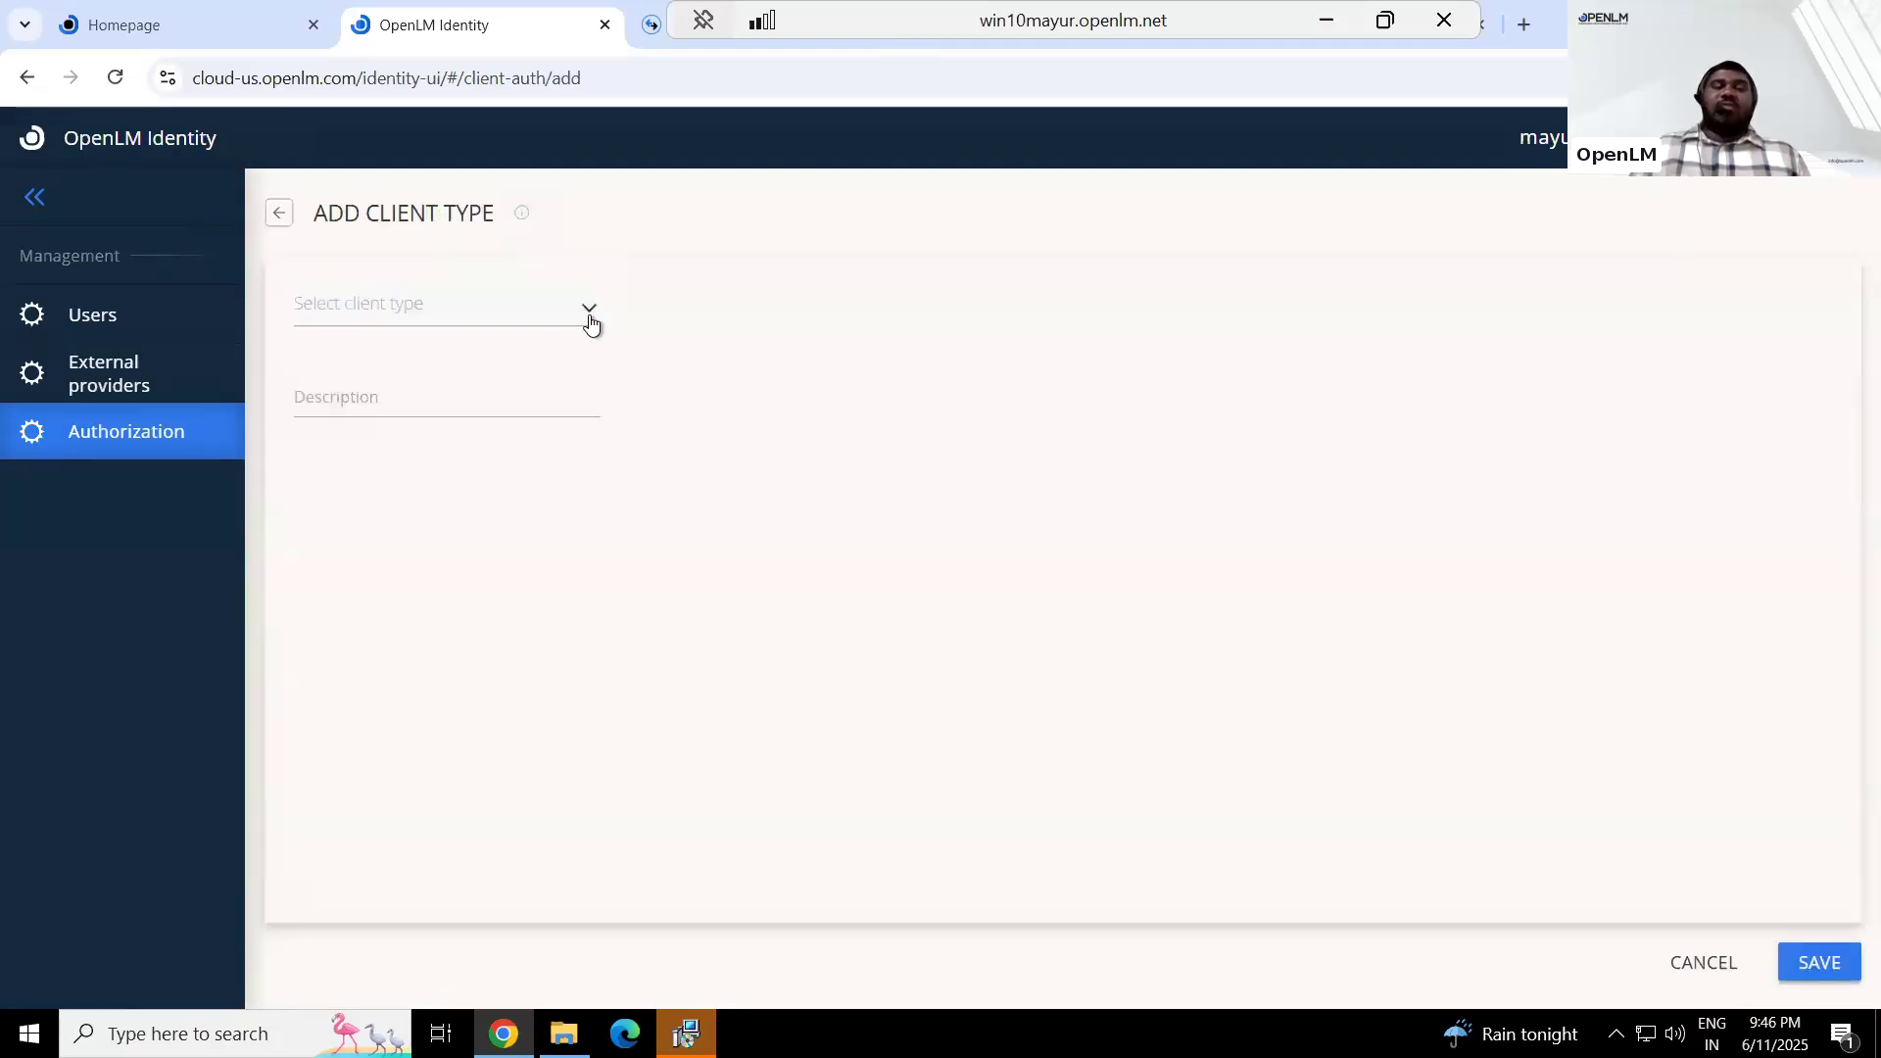
left_click(589, 320)
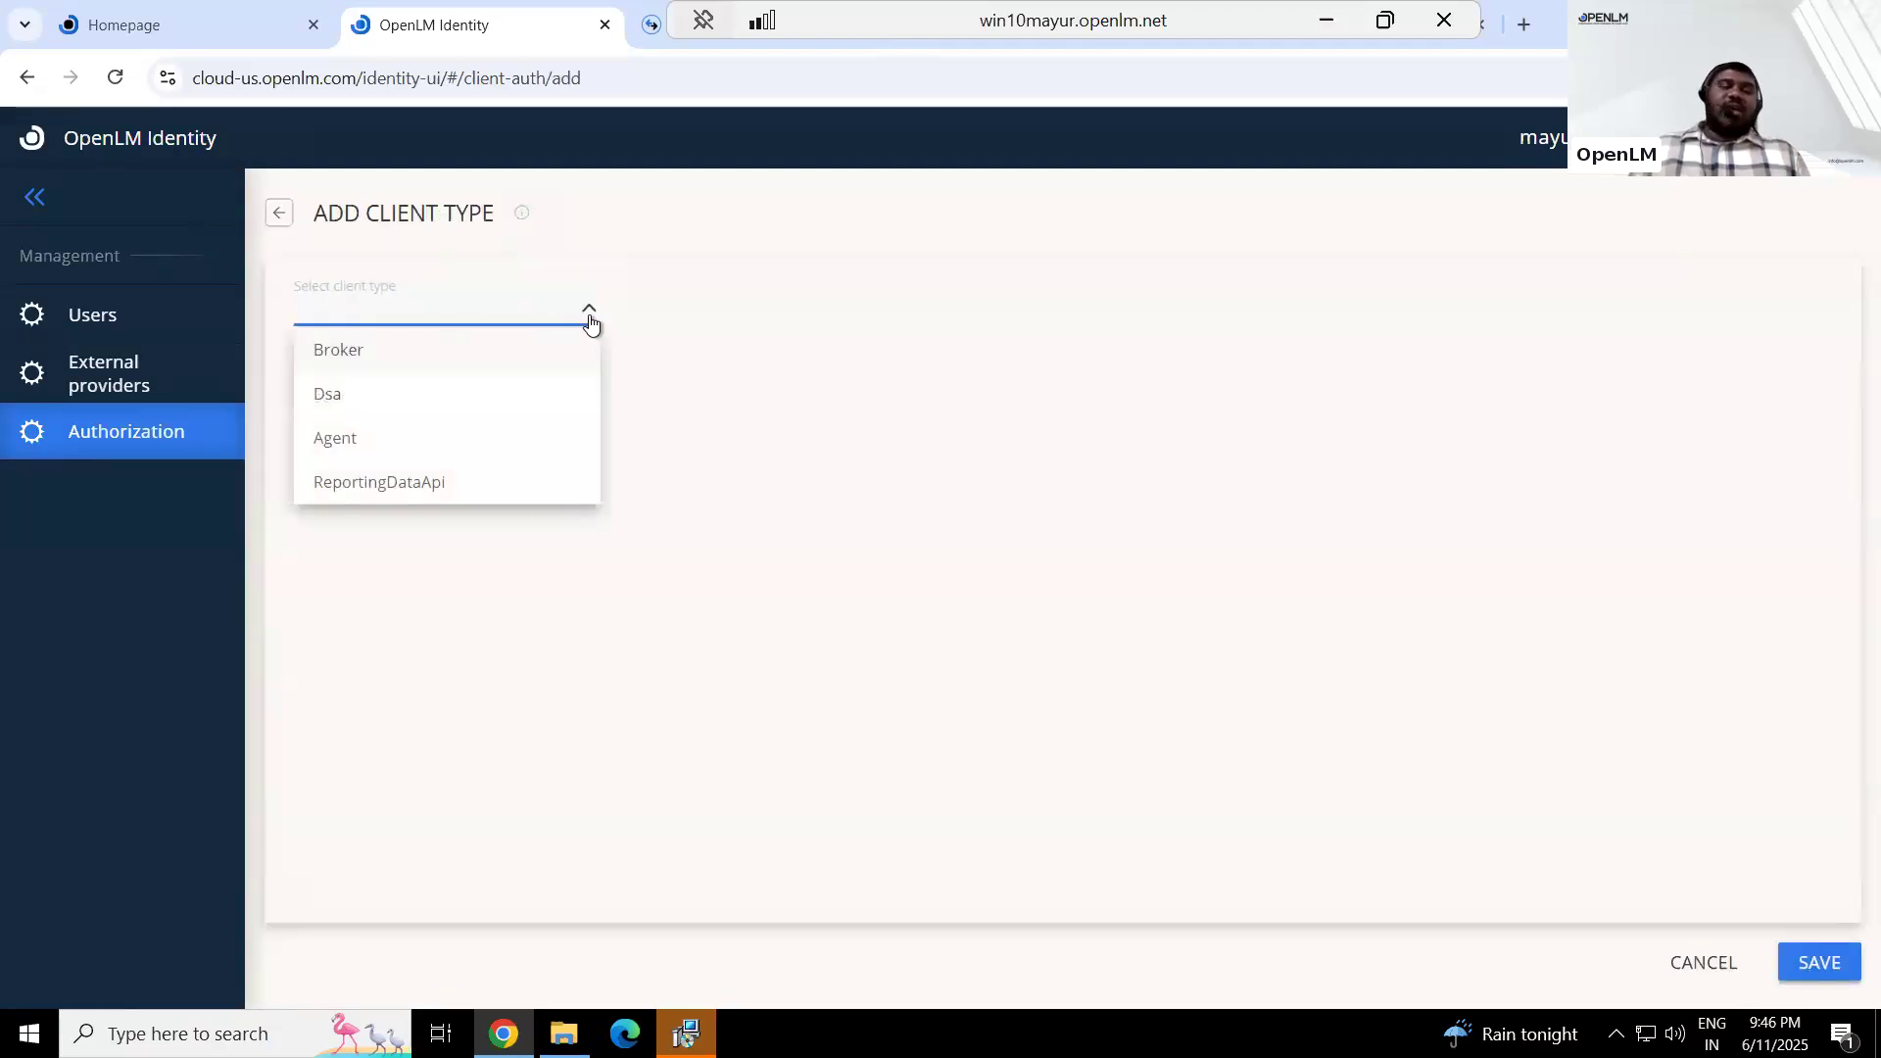
left_click(368, 356)
left_click(356, 401)
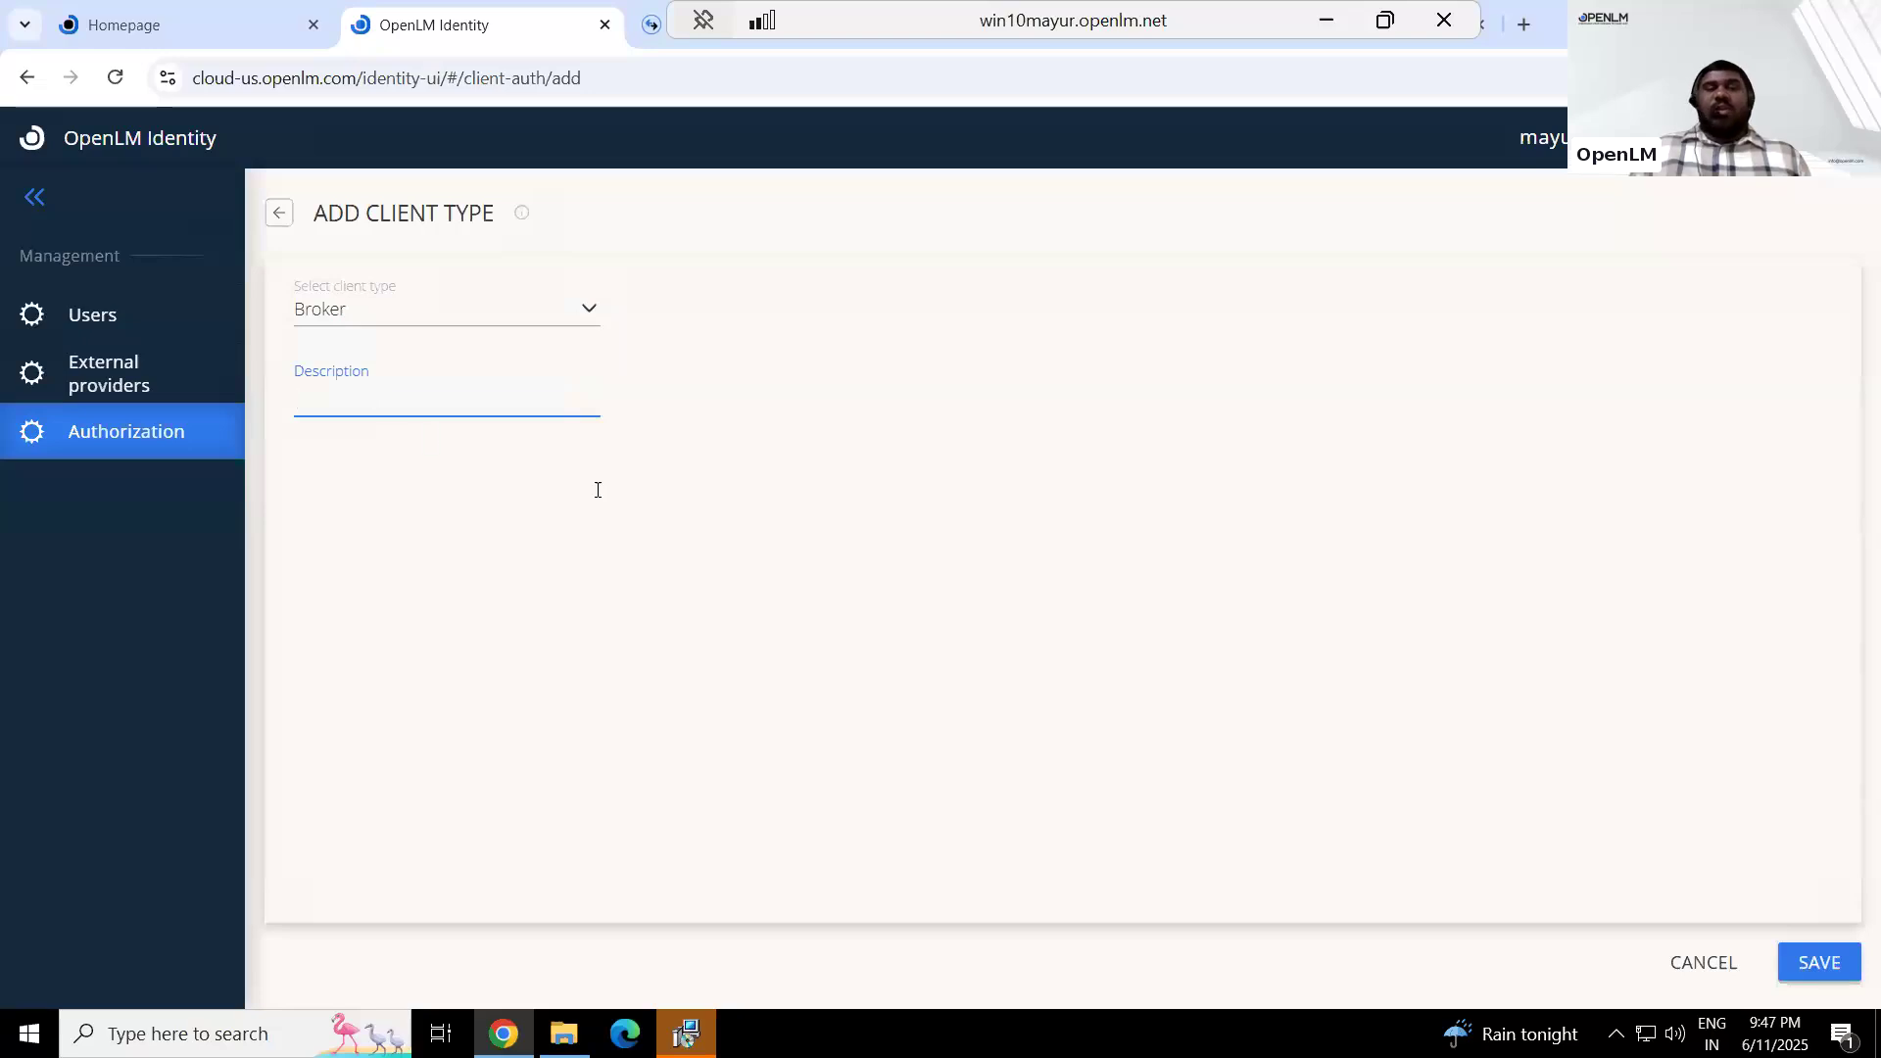
left_click(274, 217)
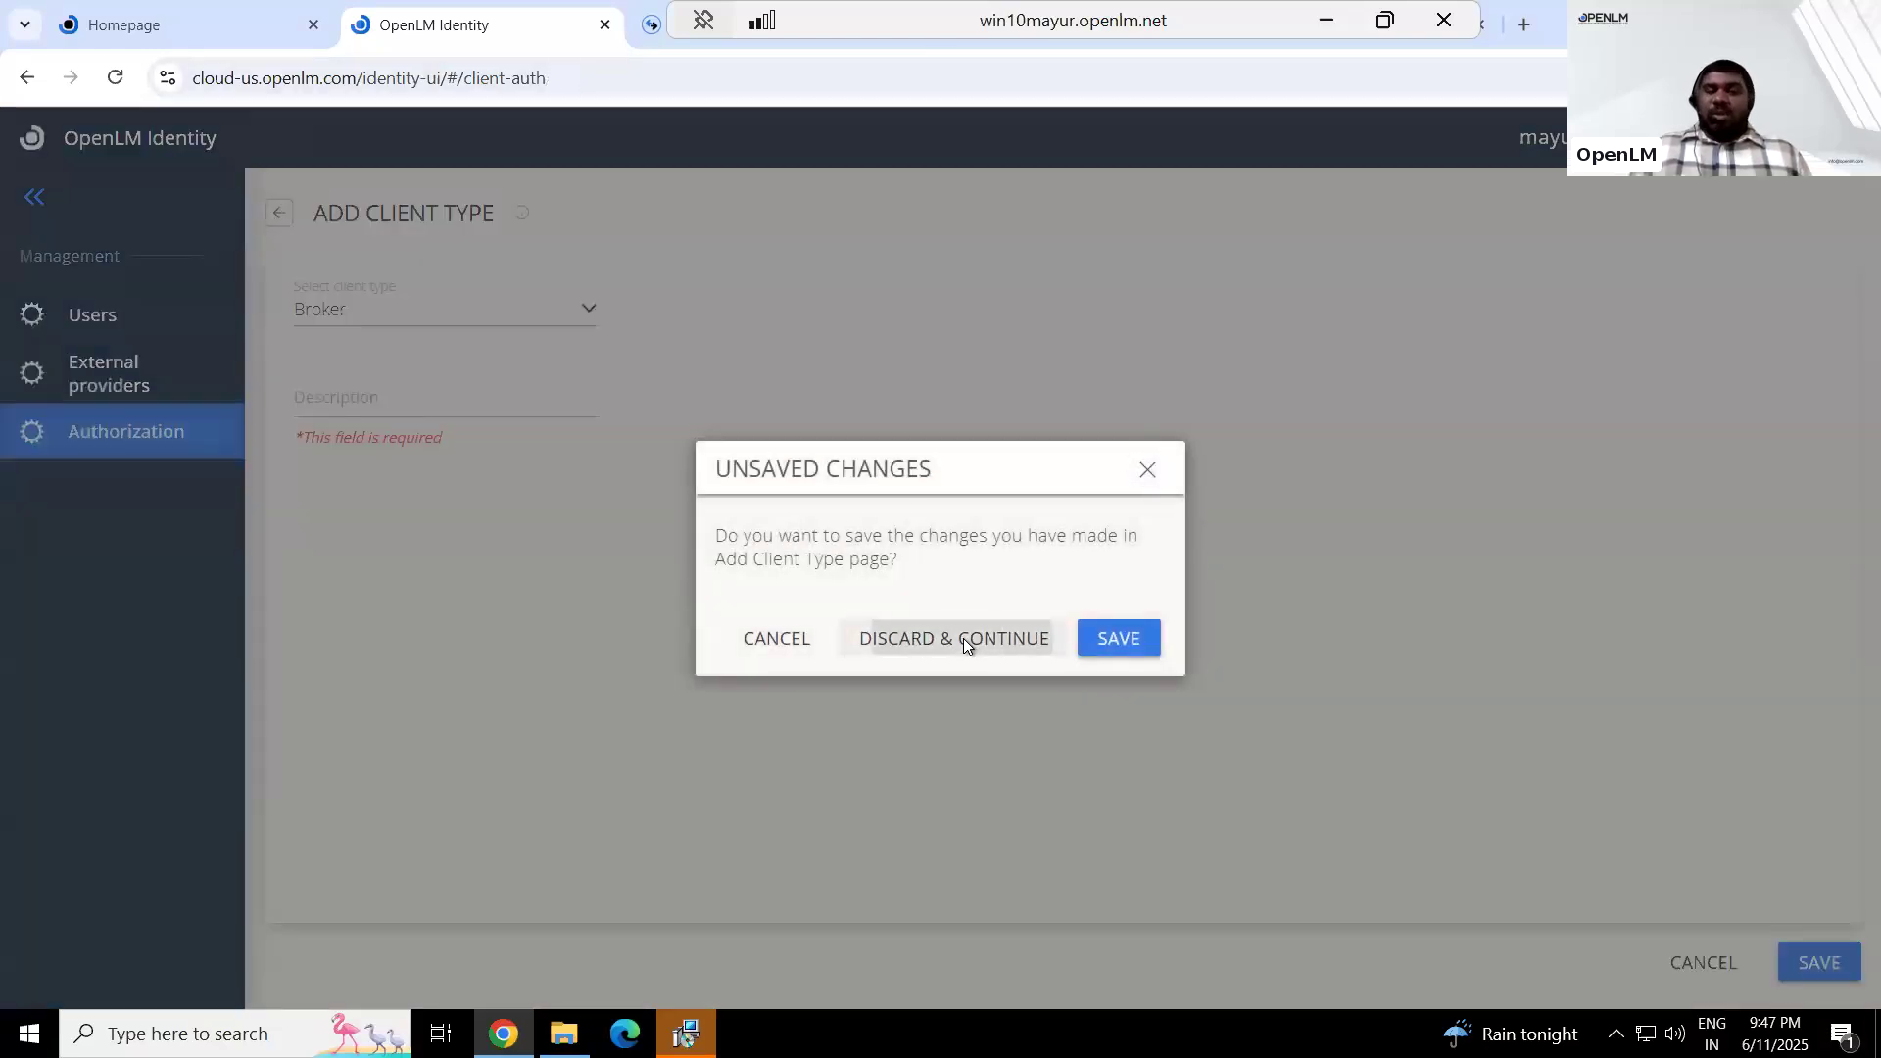
left_click(962, 638)
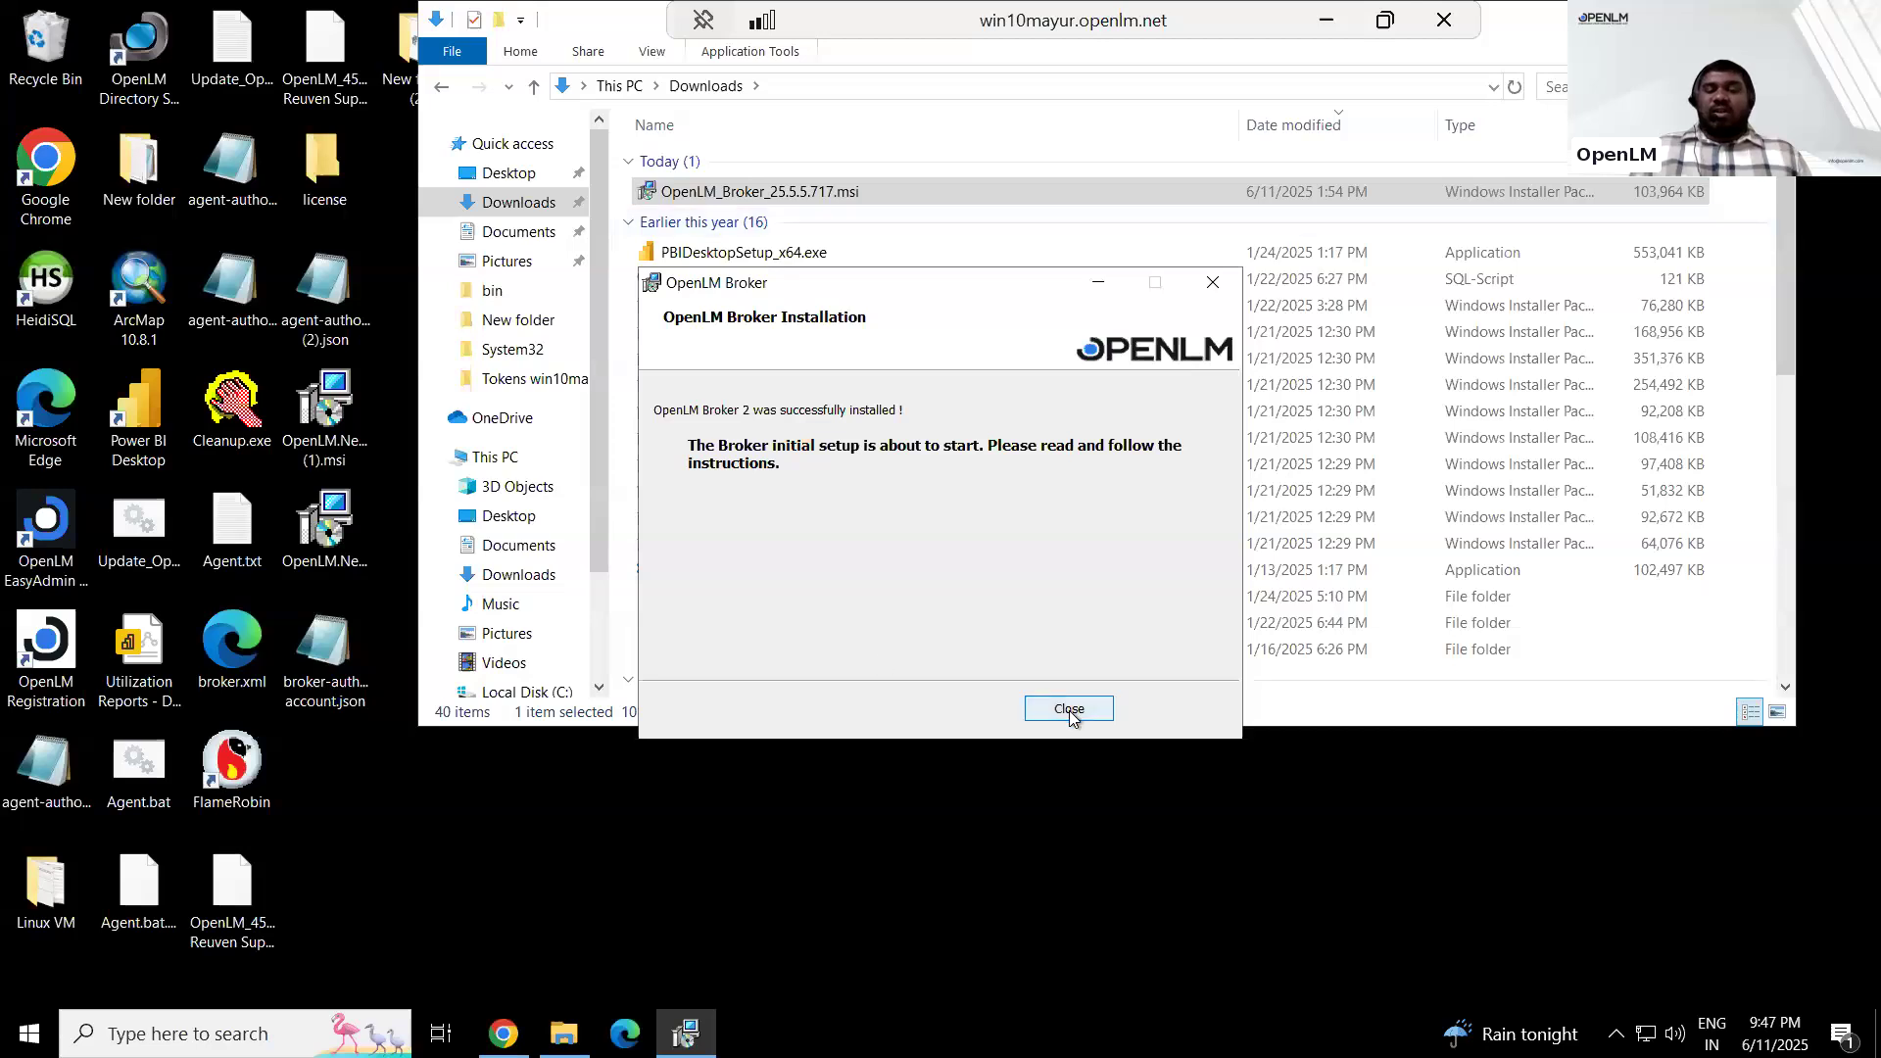
Finish the Broker installer and choose OpenLM Cloud Account as the connection type in the Broker initial setup in Chrome
left_click(1068, 710)
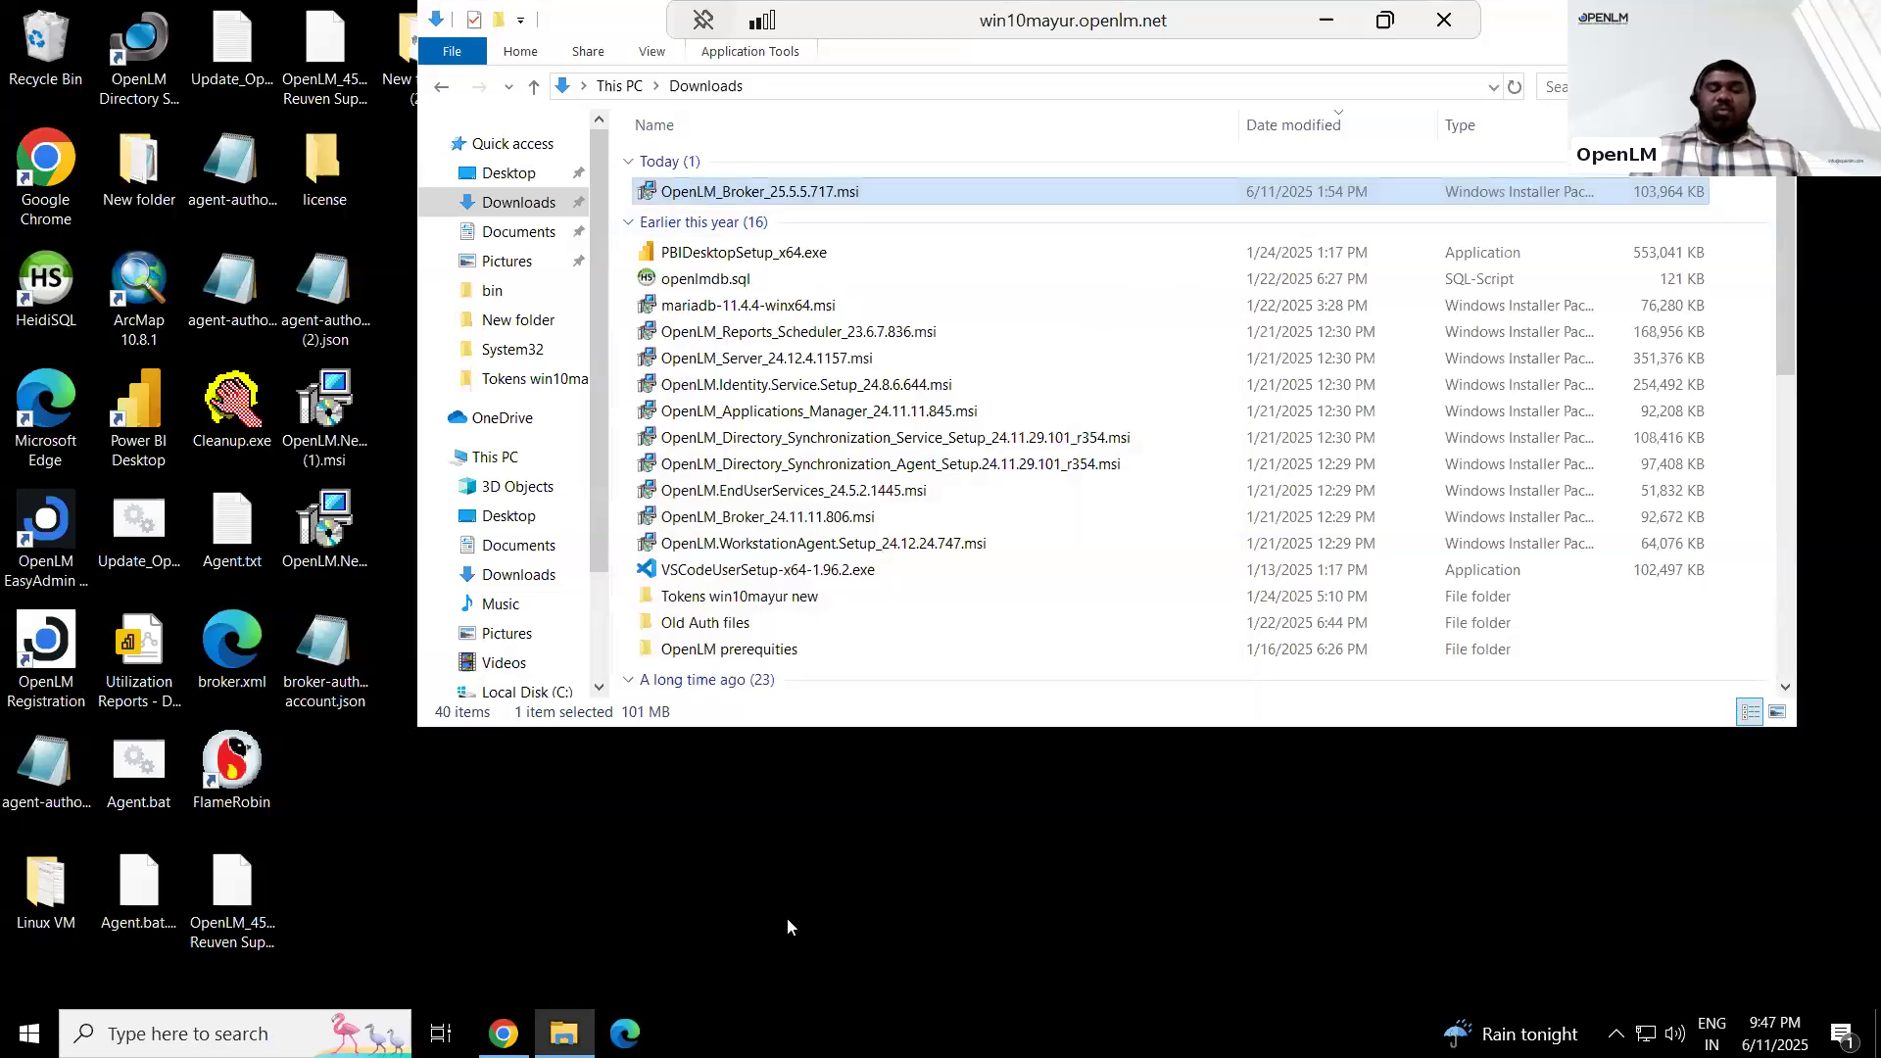
left_click(503, 1034)
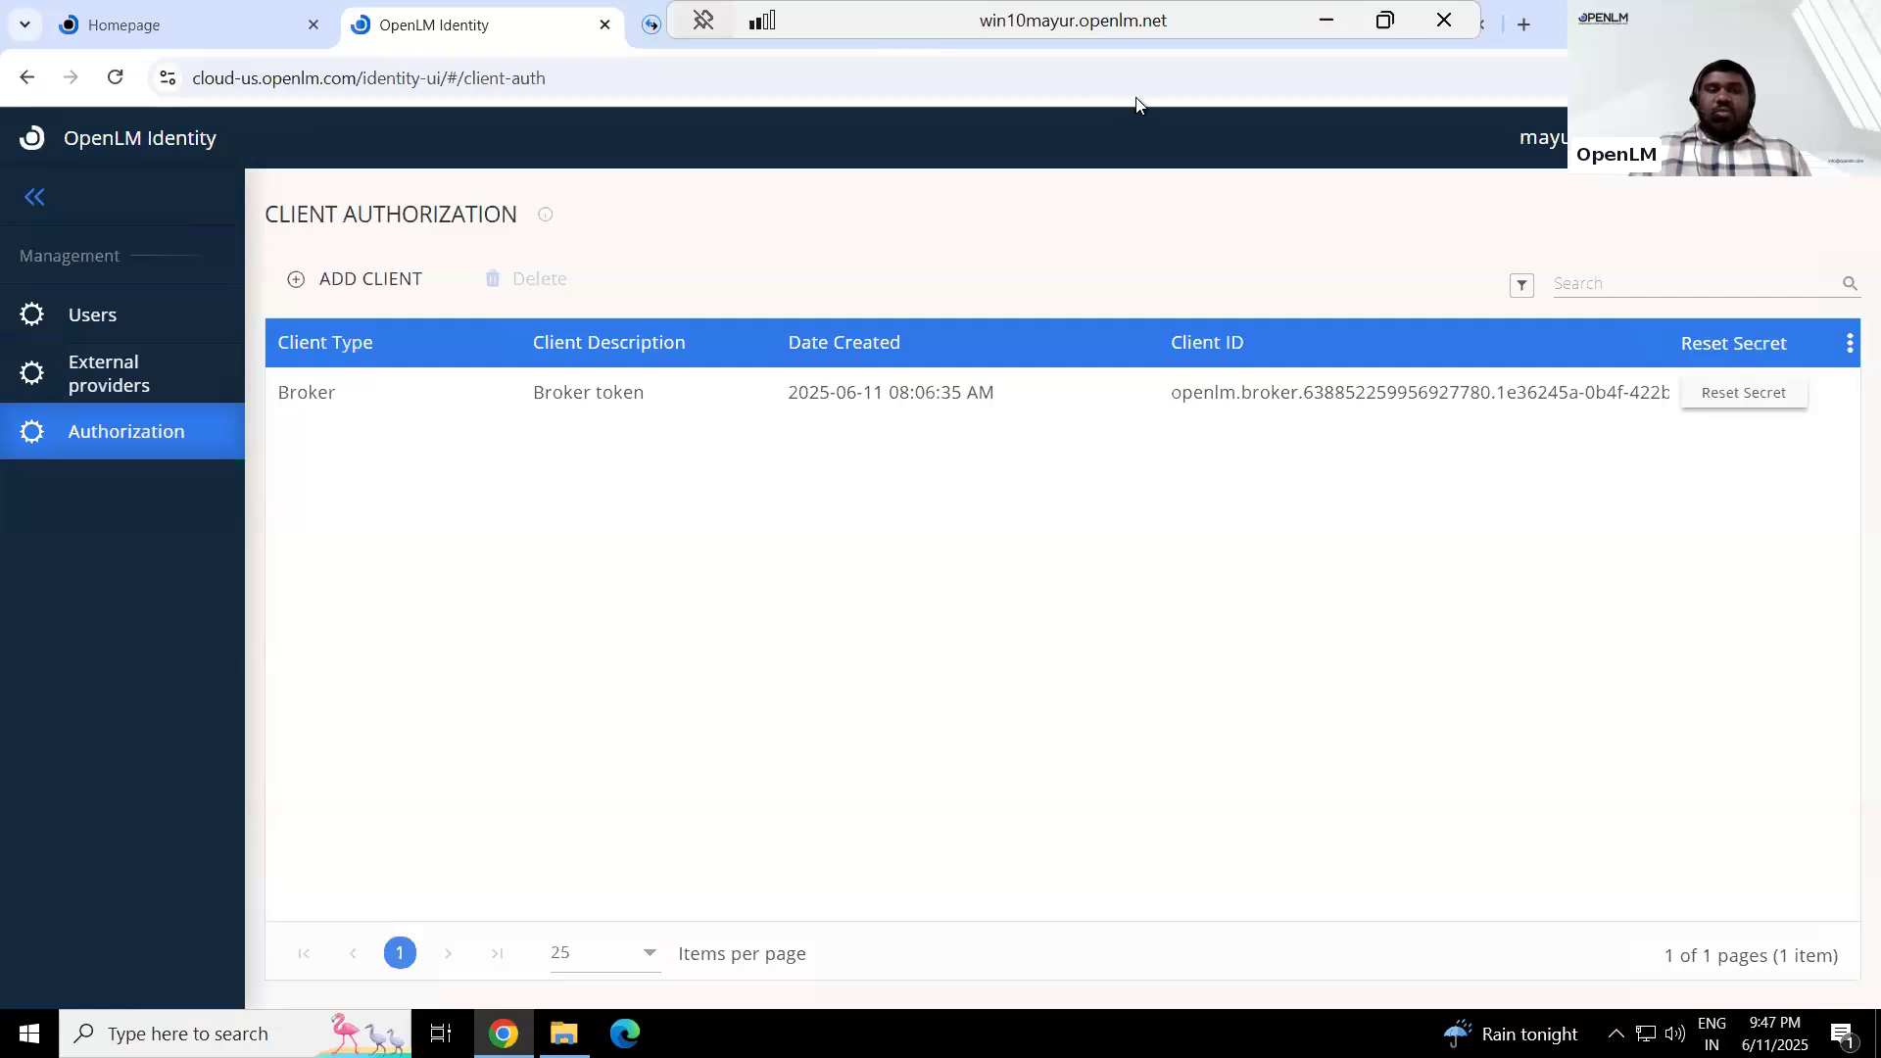
left_click(1153, 44)
left_click(1257, 46)
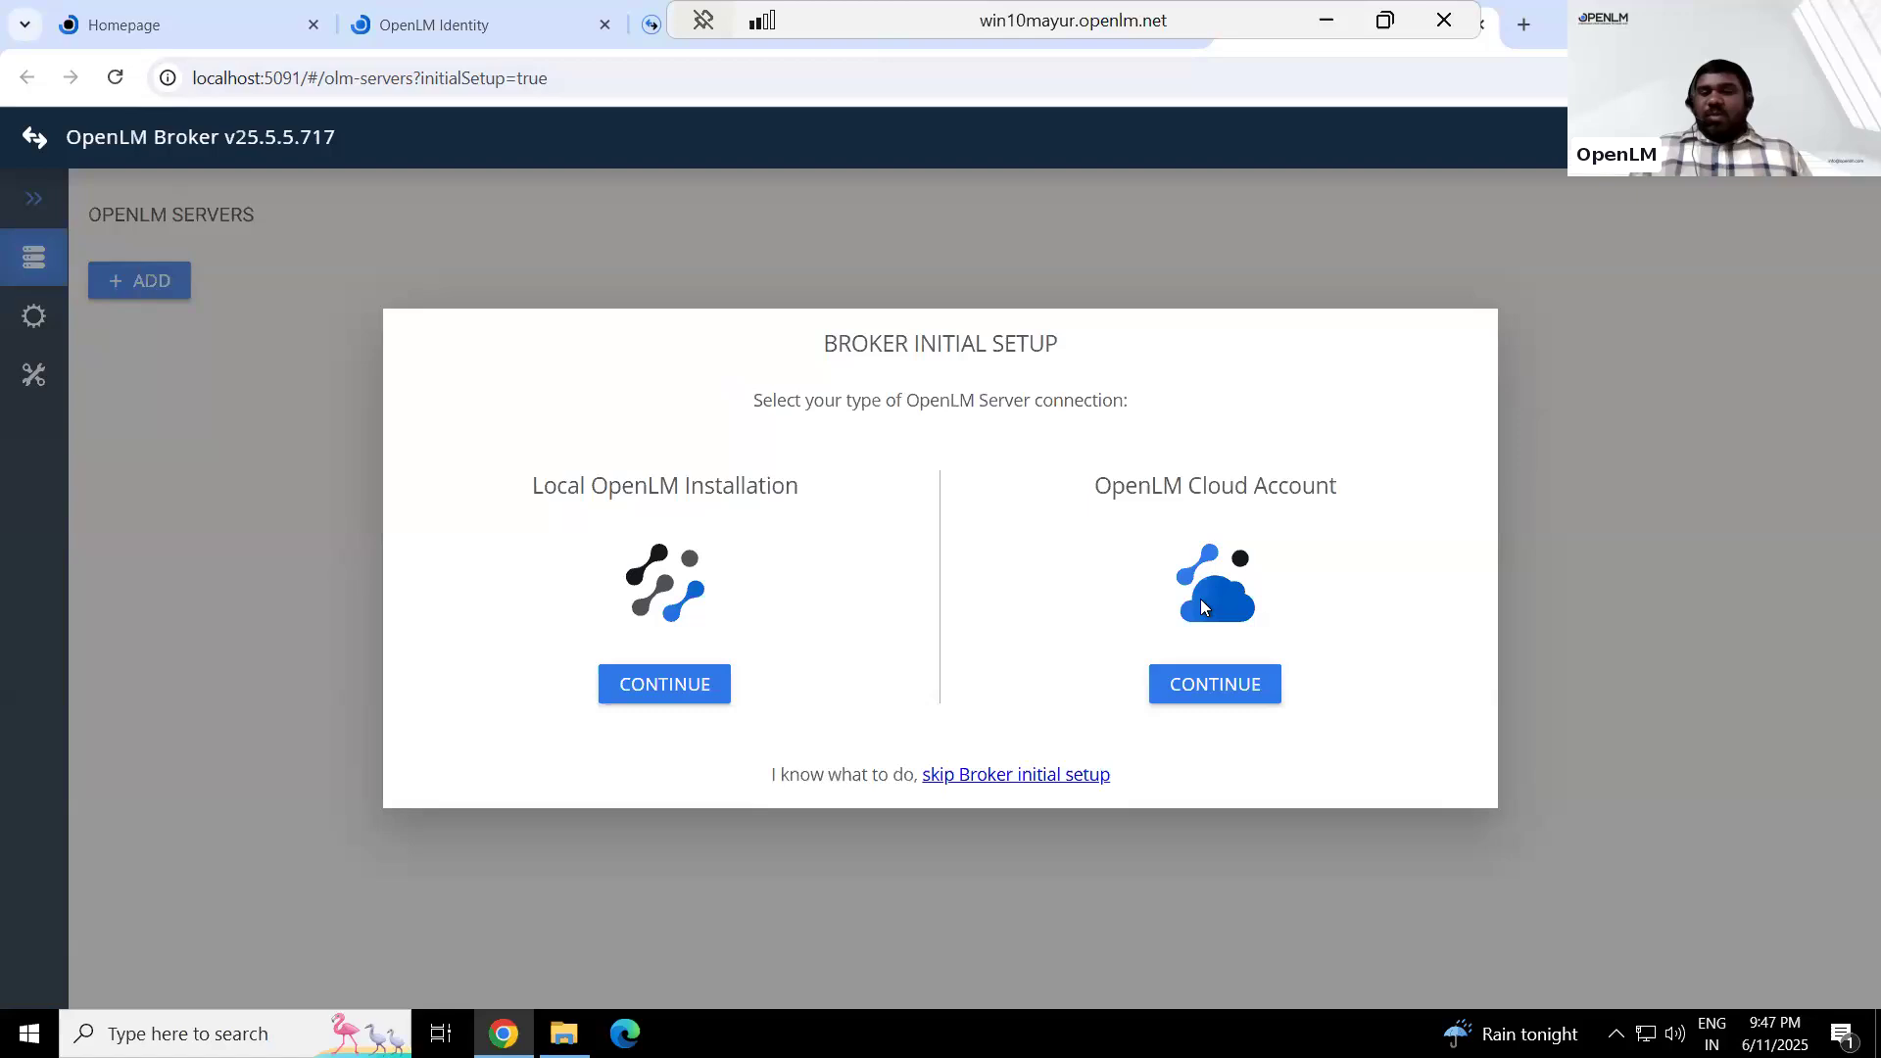
left_click(1205, 684)
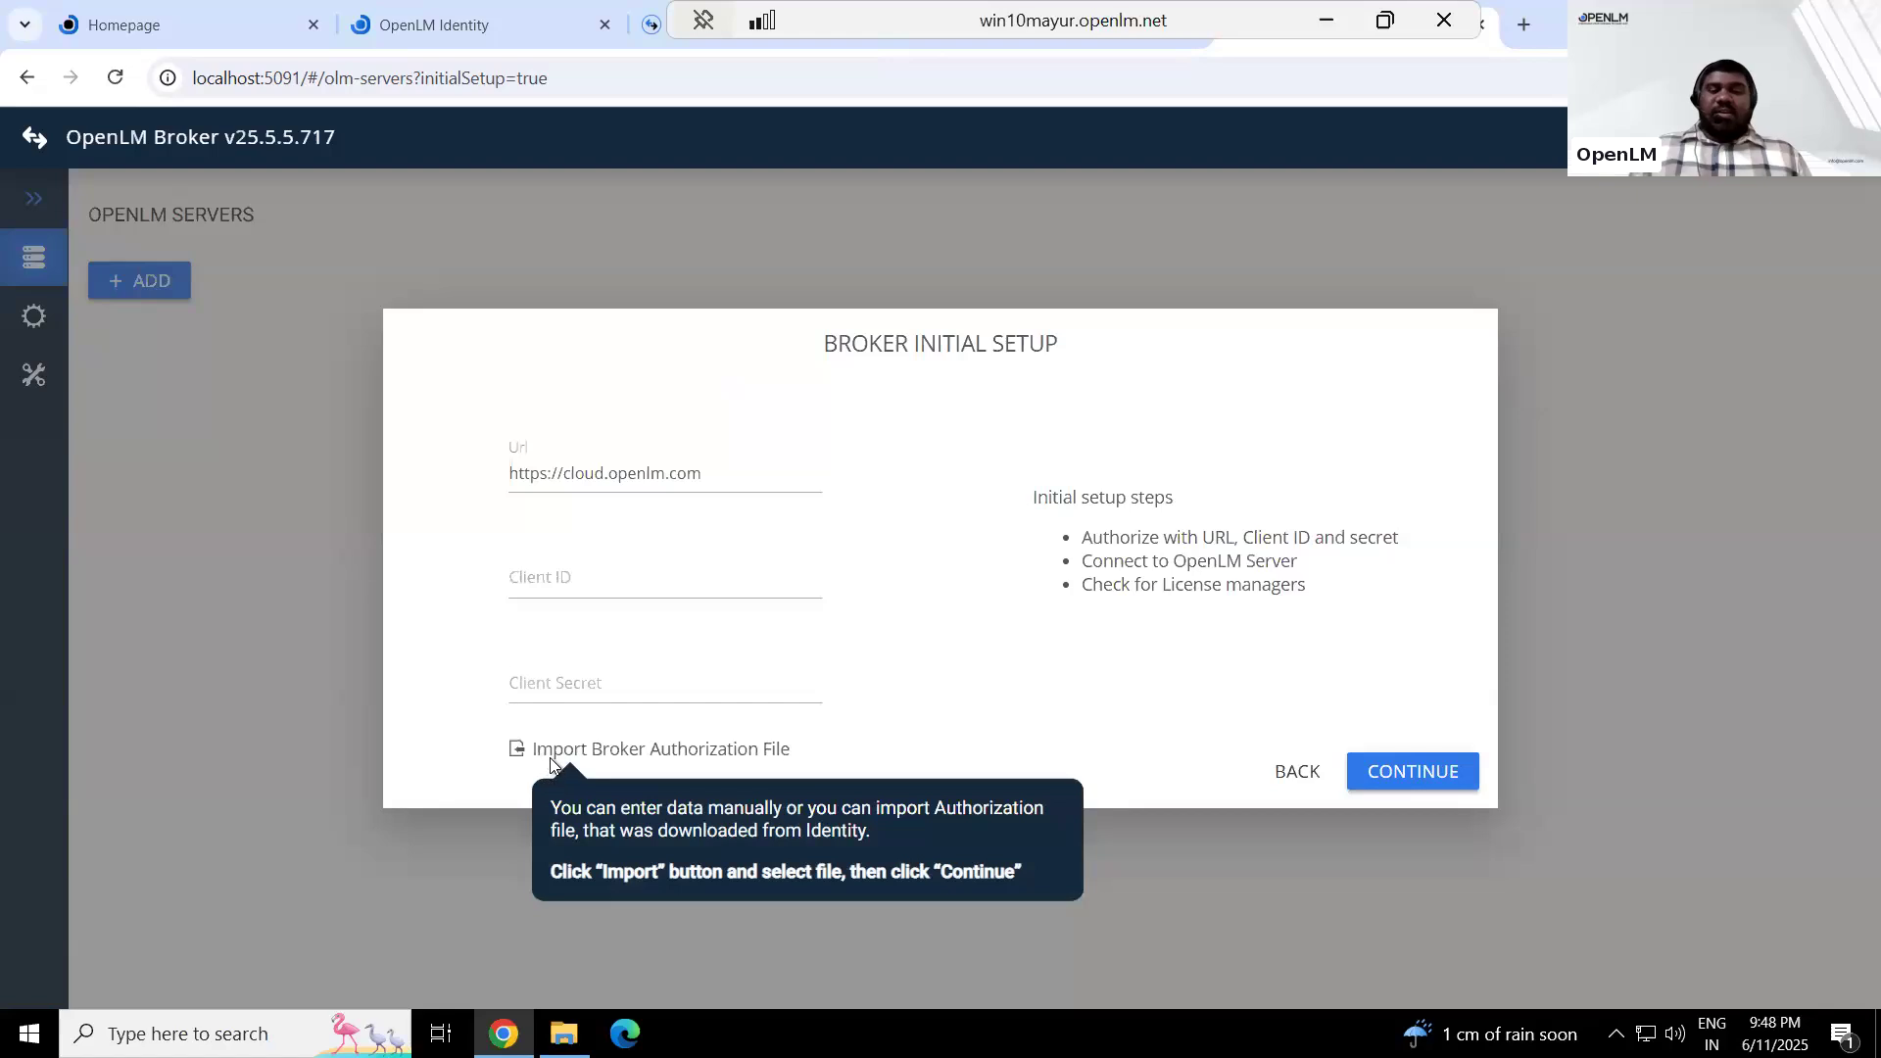
Import broker-authorization_Annapurna_support account.json from the Desktop, connect the Broker to the cloud server and close the initial setup
left_click(725, 751)
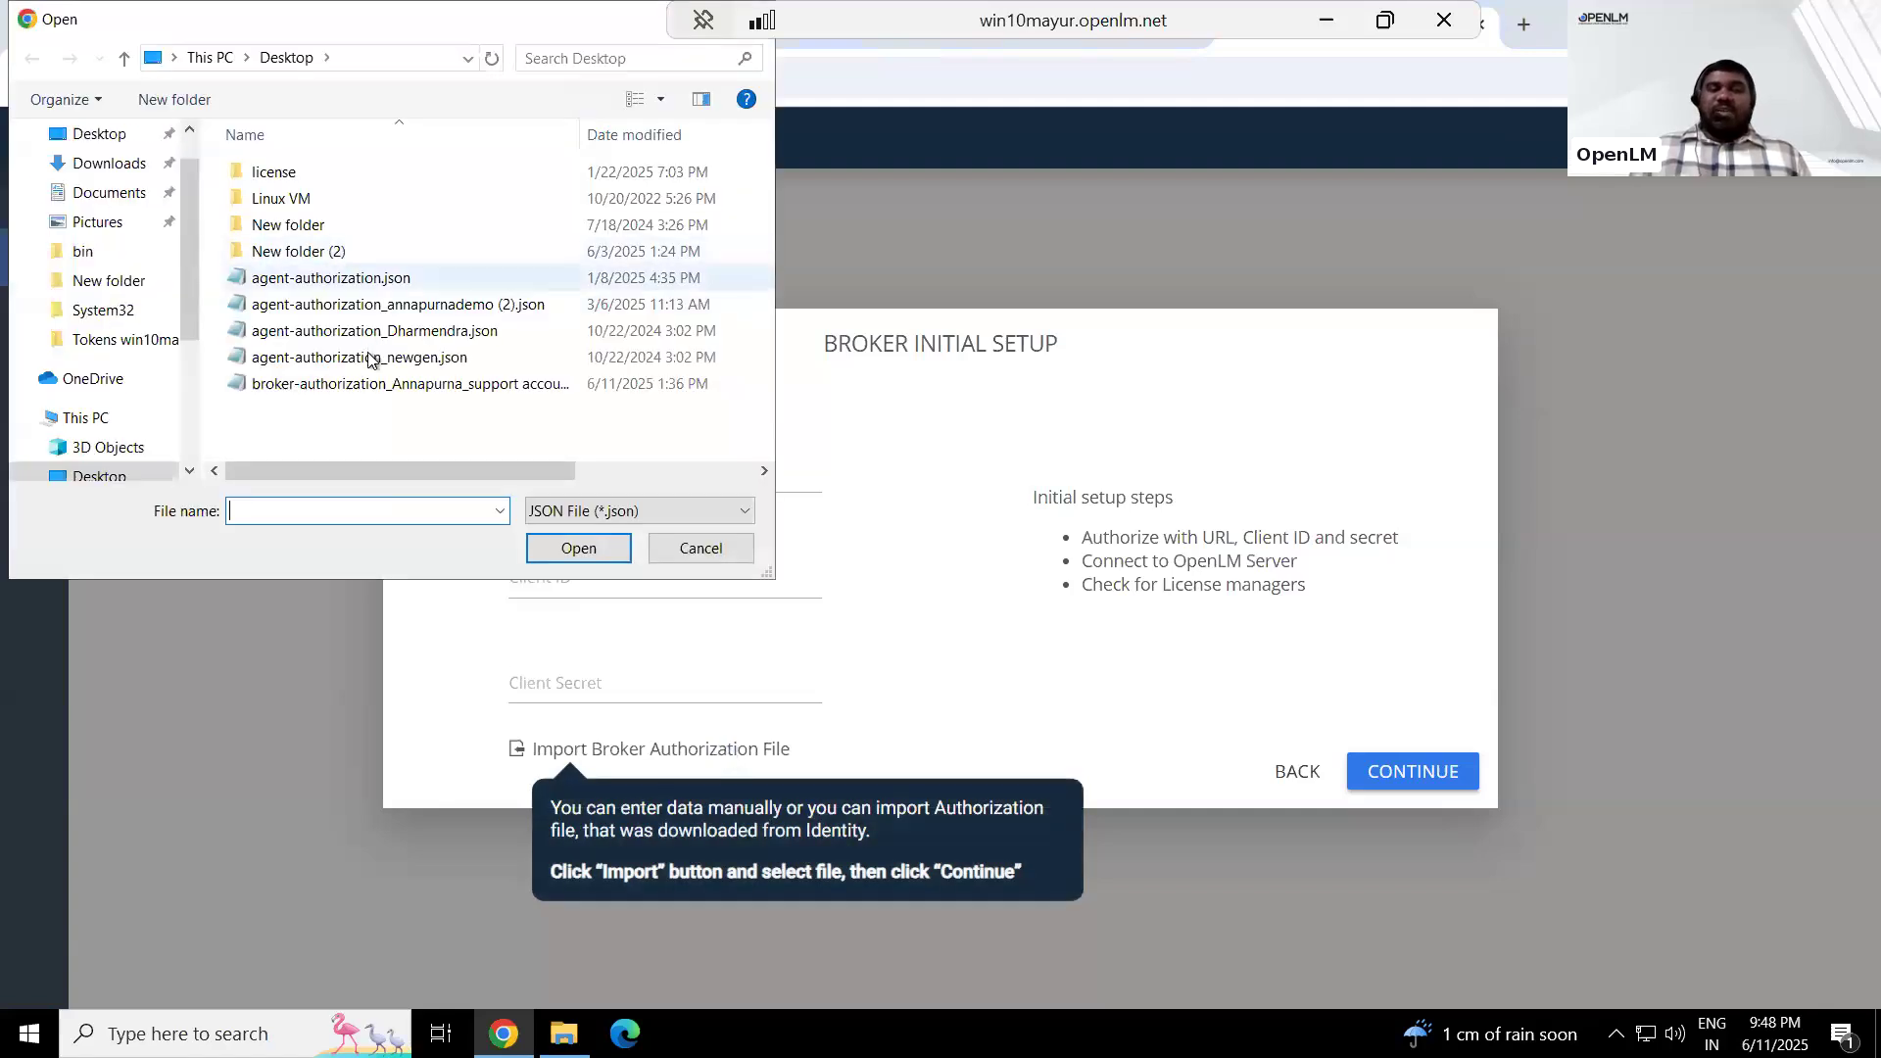
left_click(343, 386)
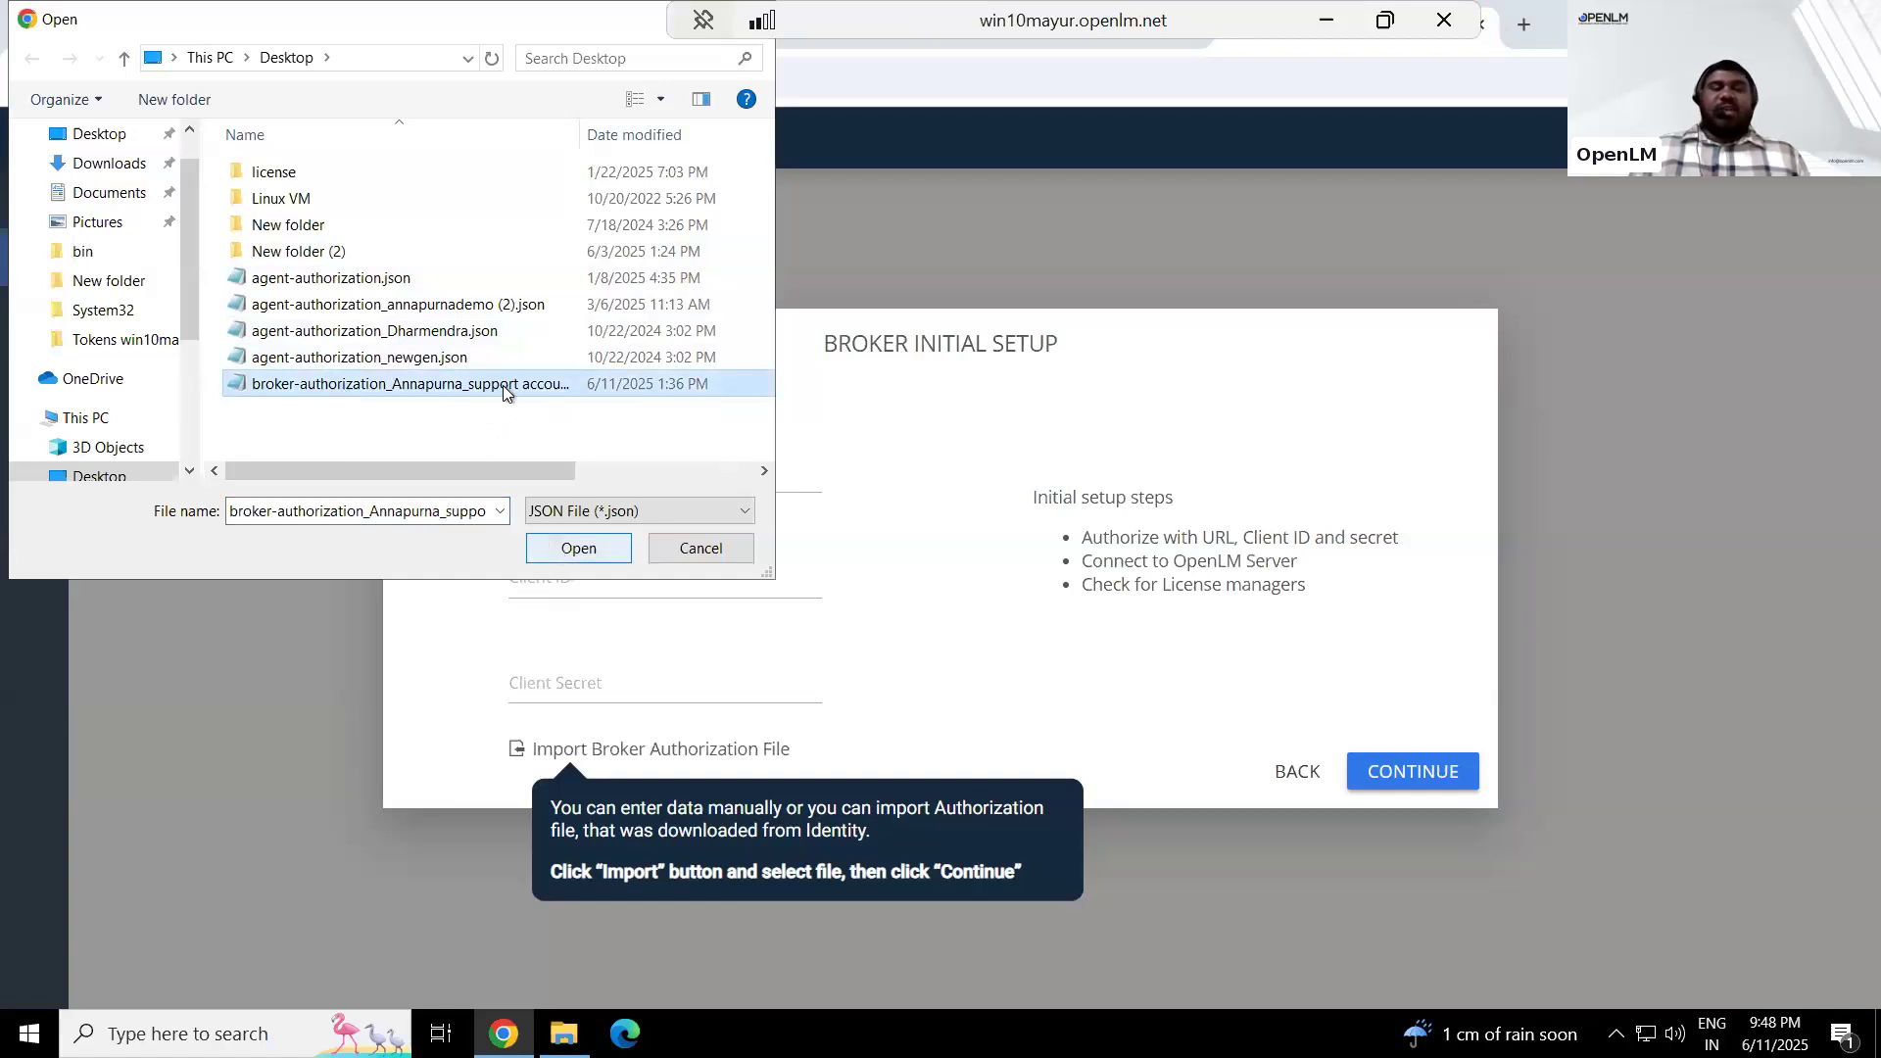
left_click(586, 556)
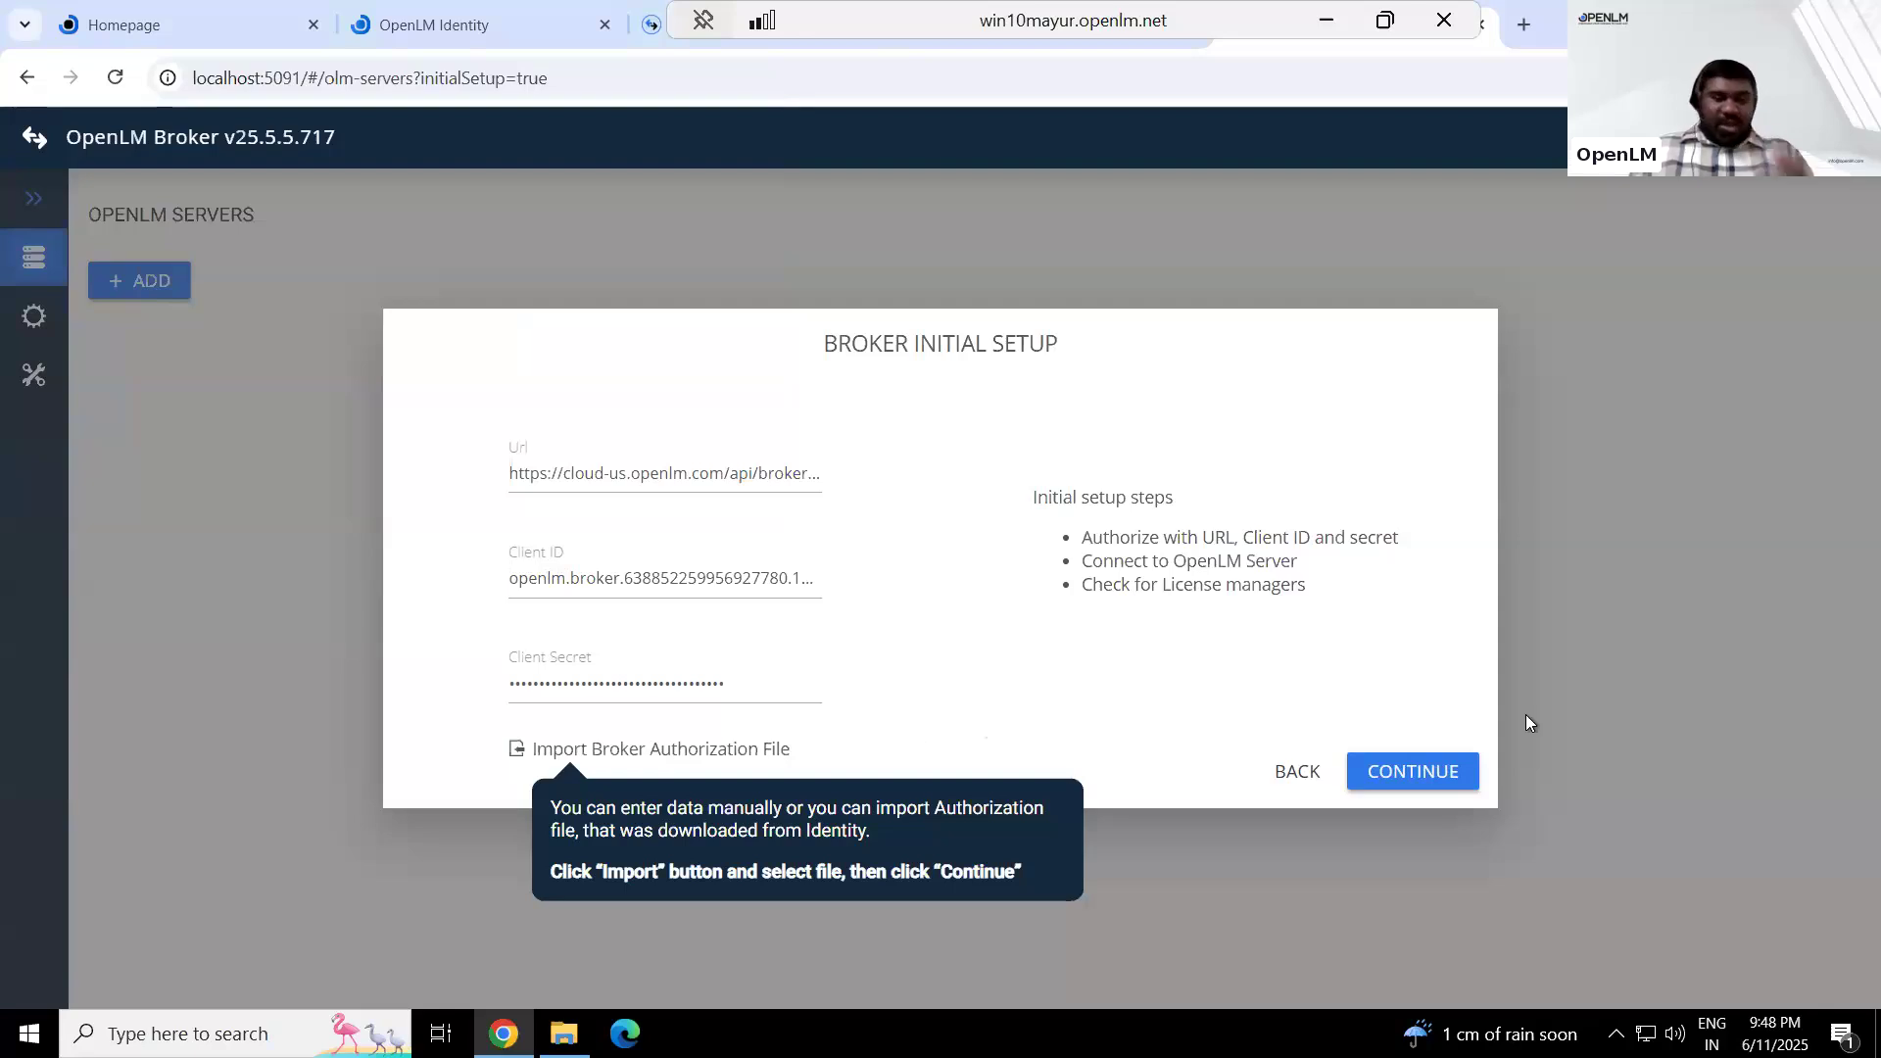
left_click(1380, 776)
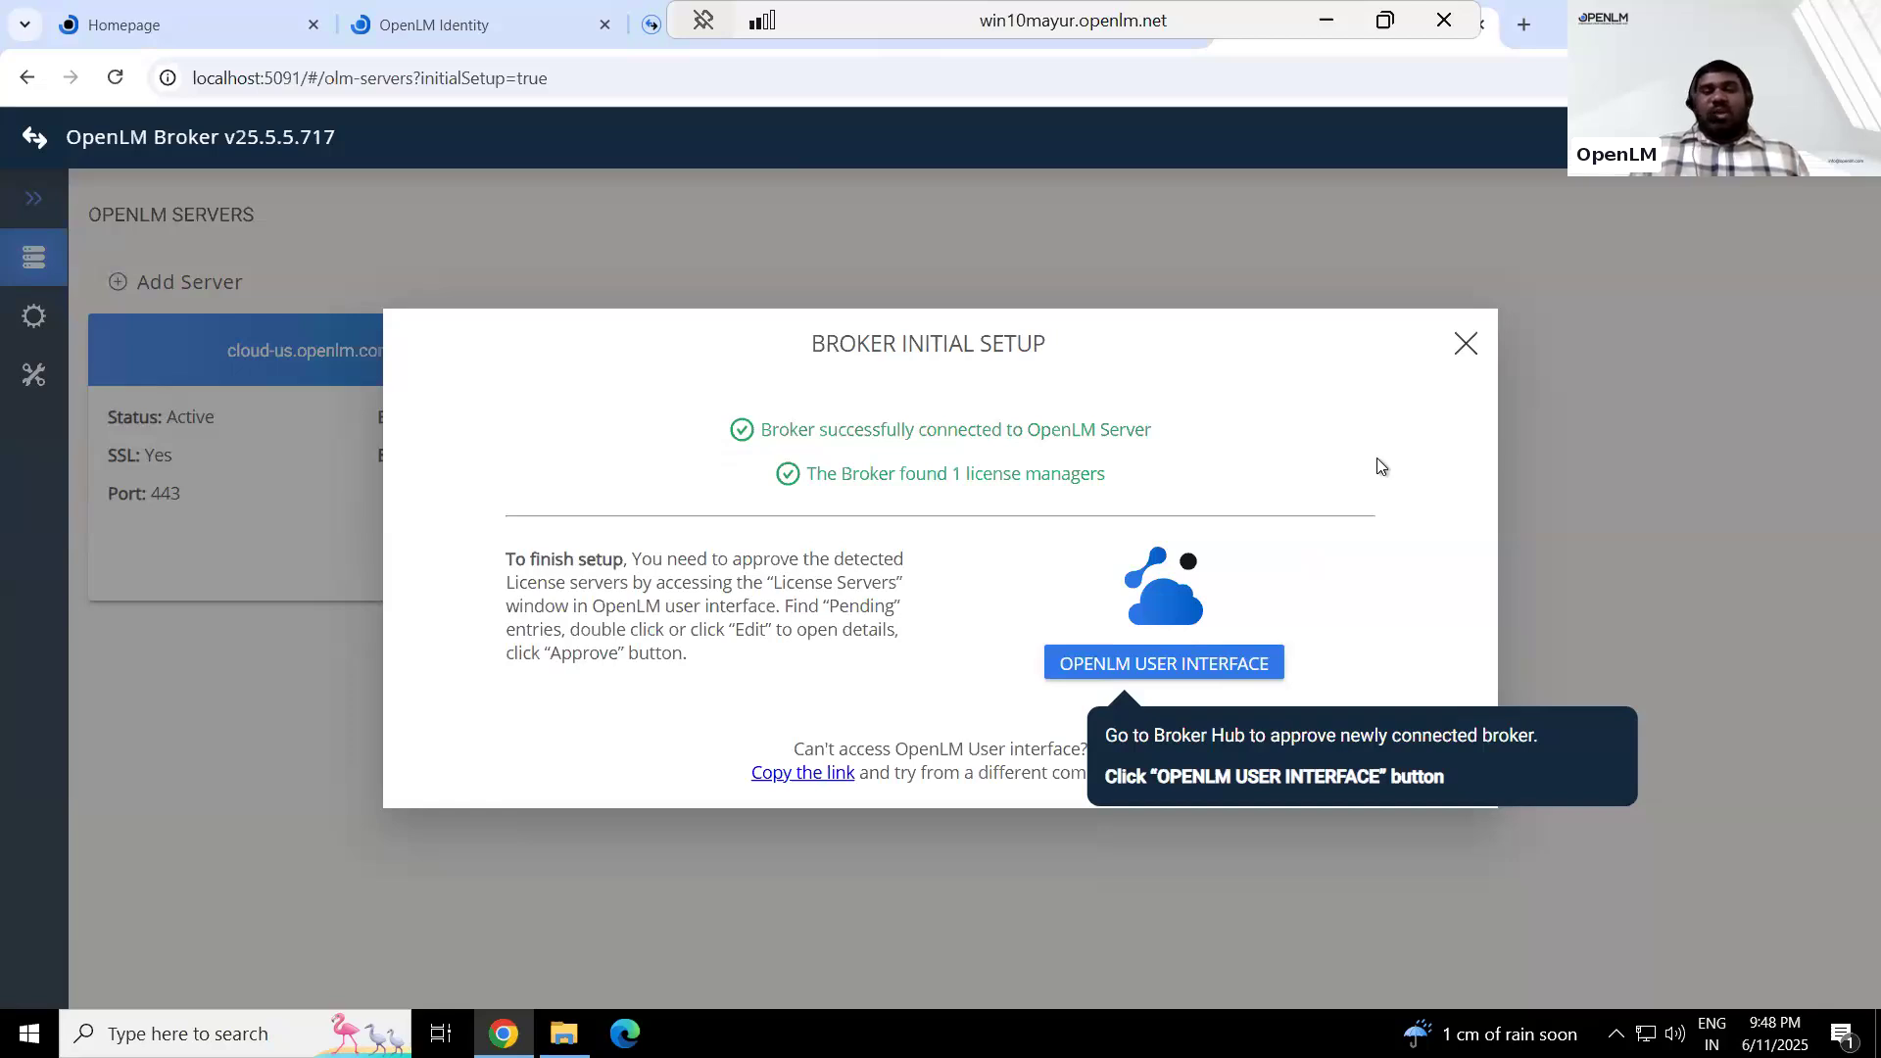
left_click(1466, 344)
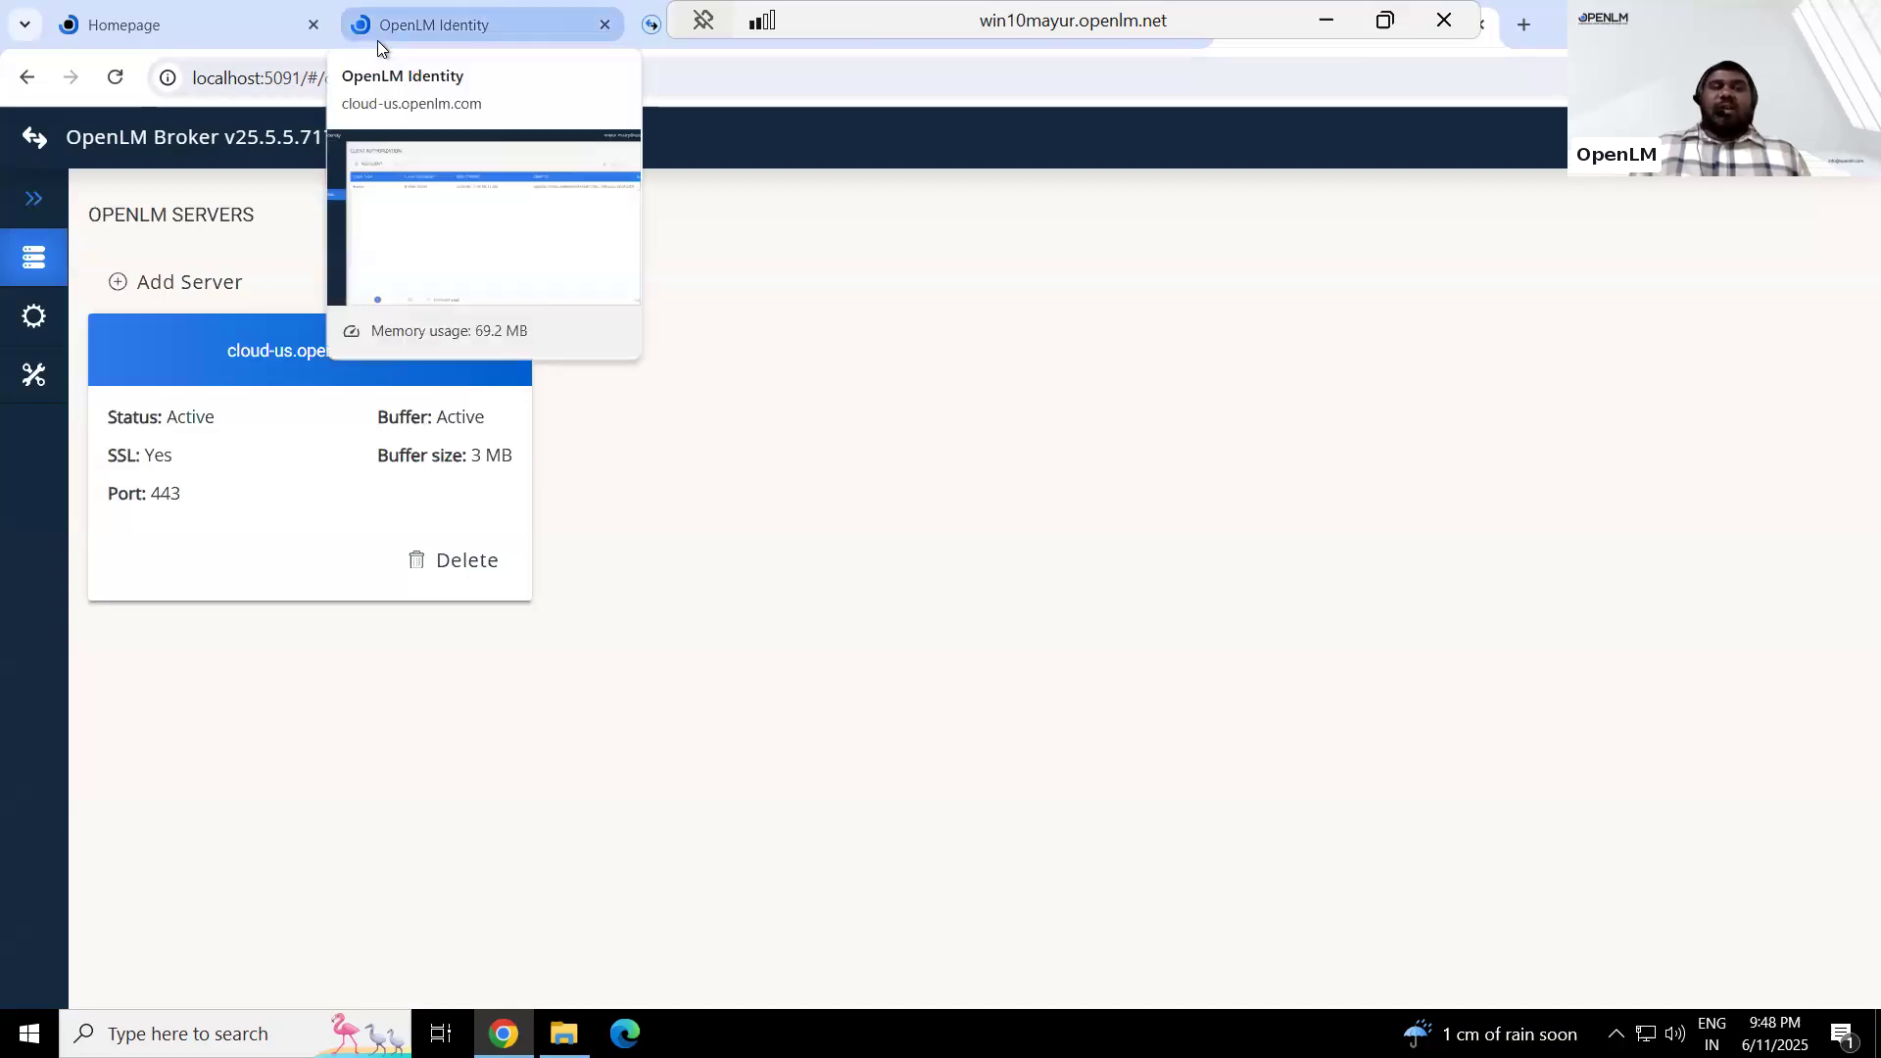
Open Broker Hub and mark the second 10.10.0.96 broker in the approval dialog, closing it without approving
left_click(731, 43)
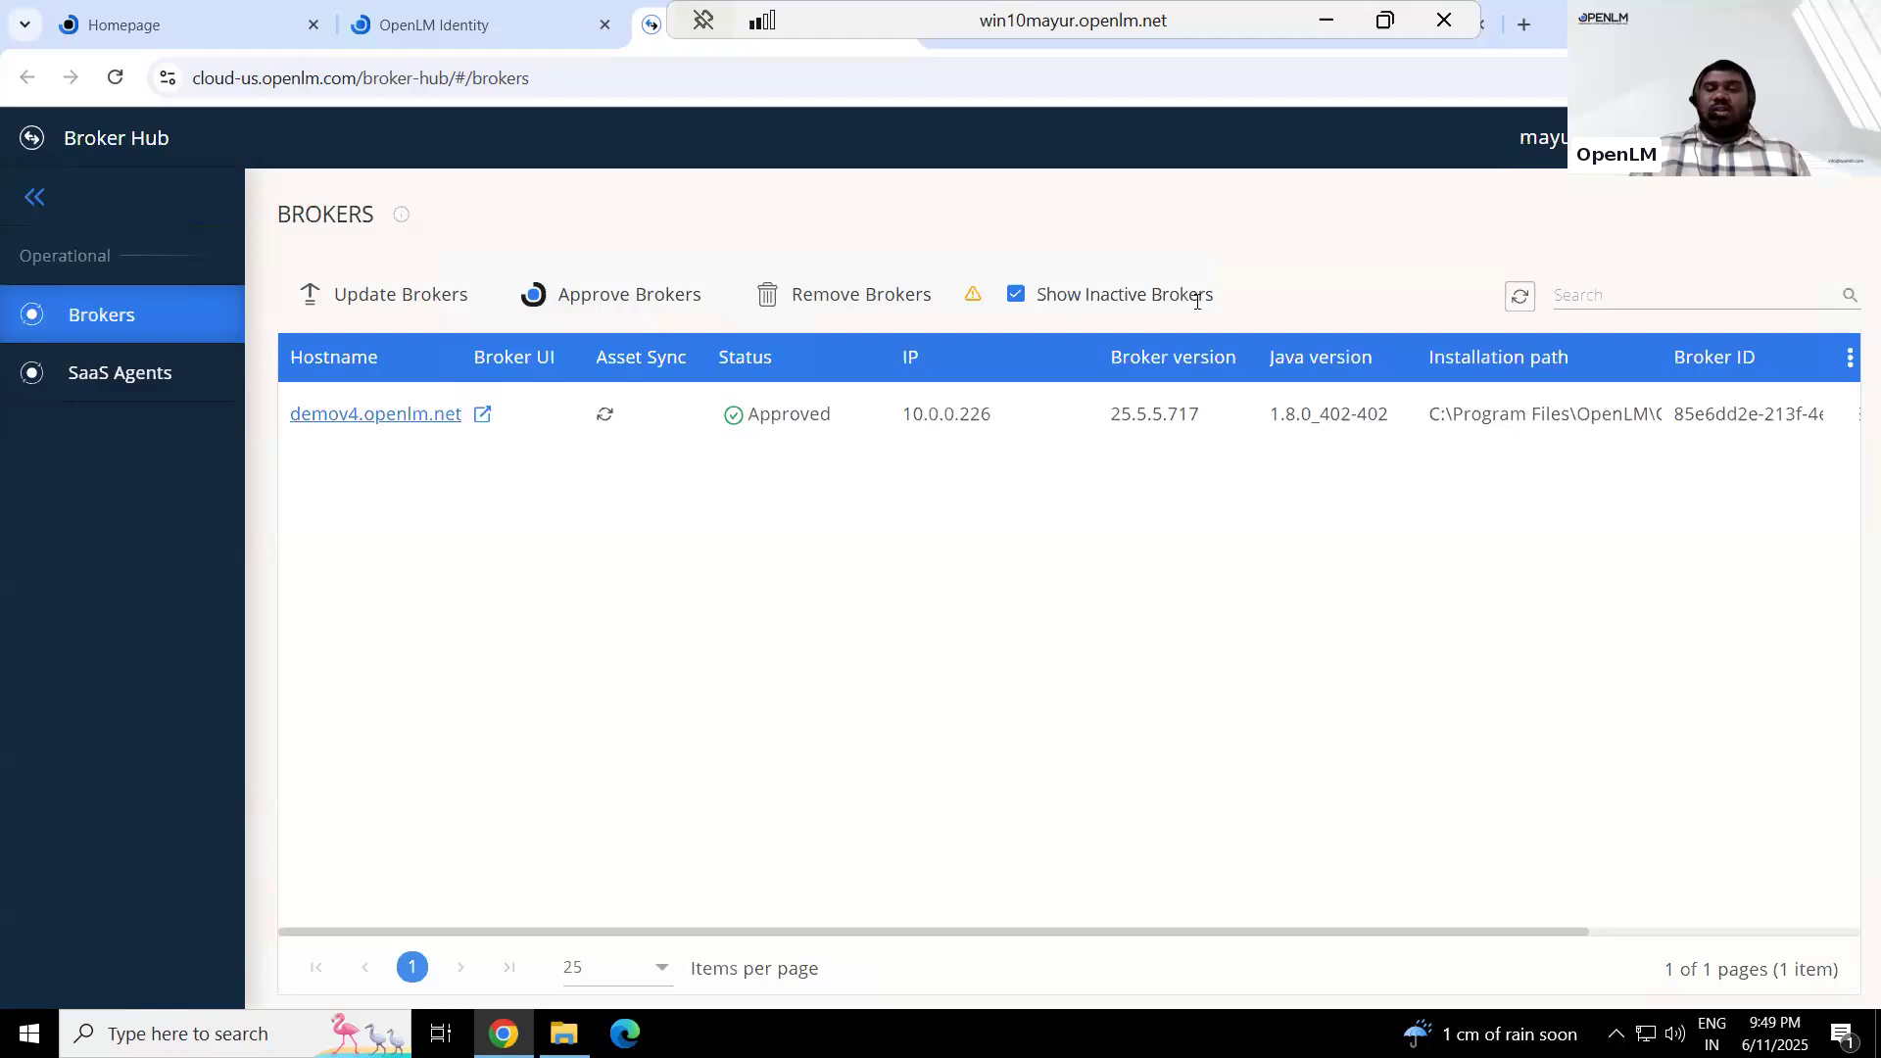
left_click(572, 297)
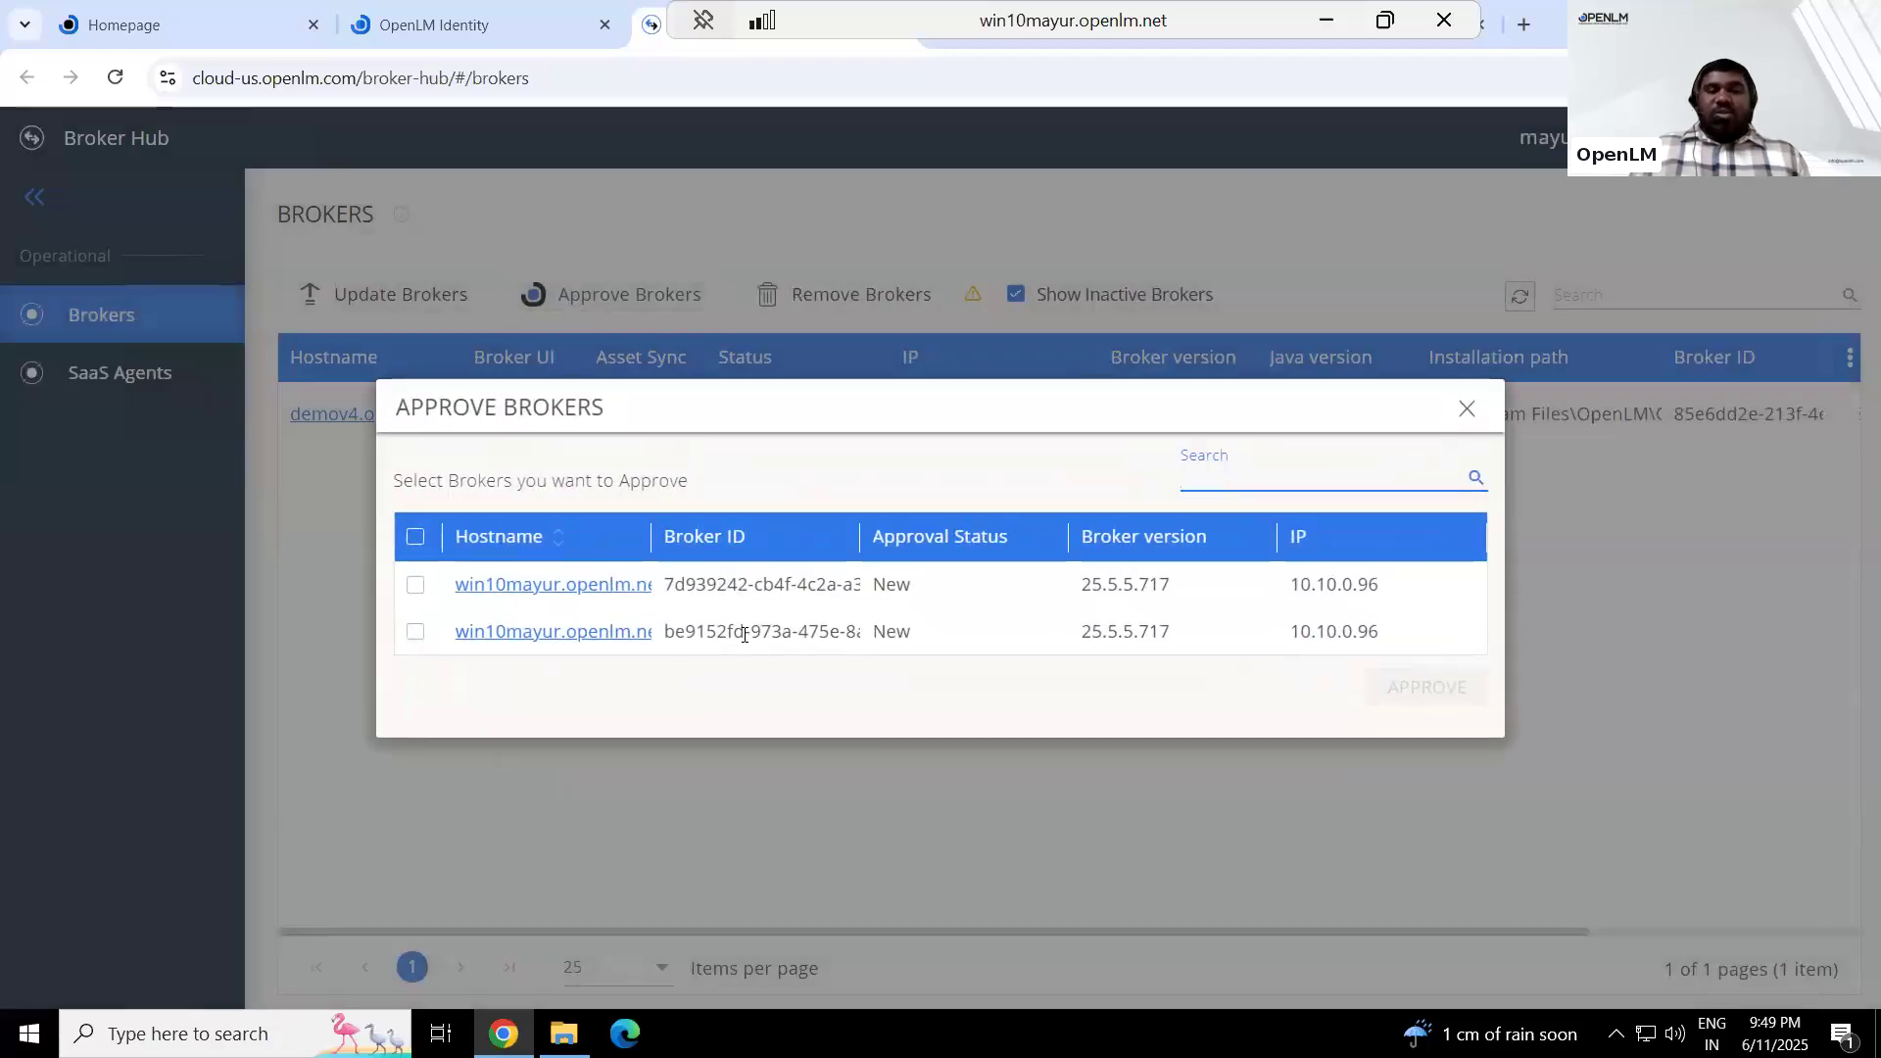
left_click(416, 634)
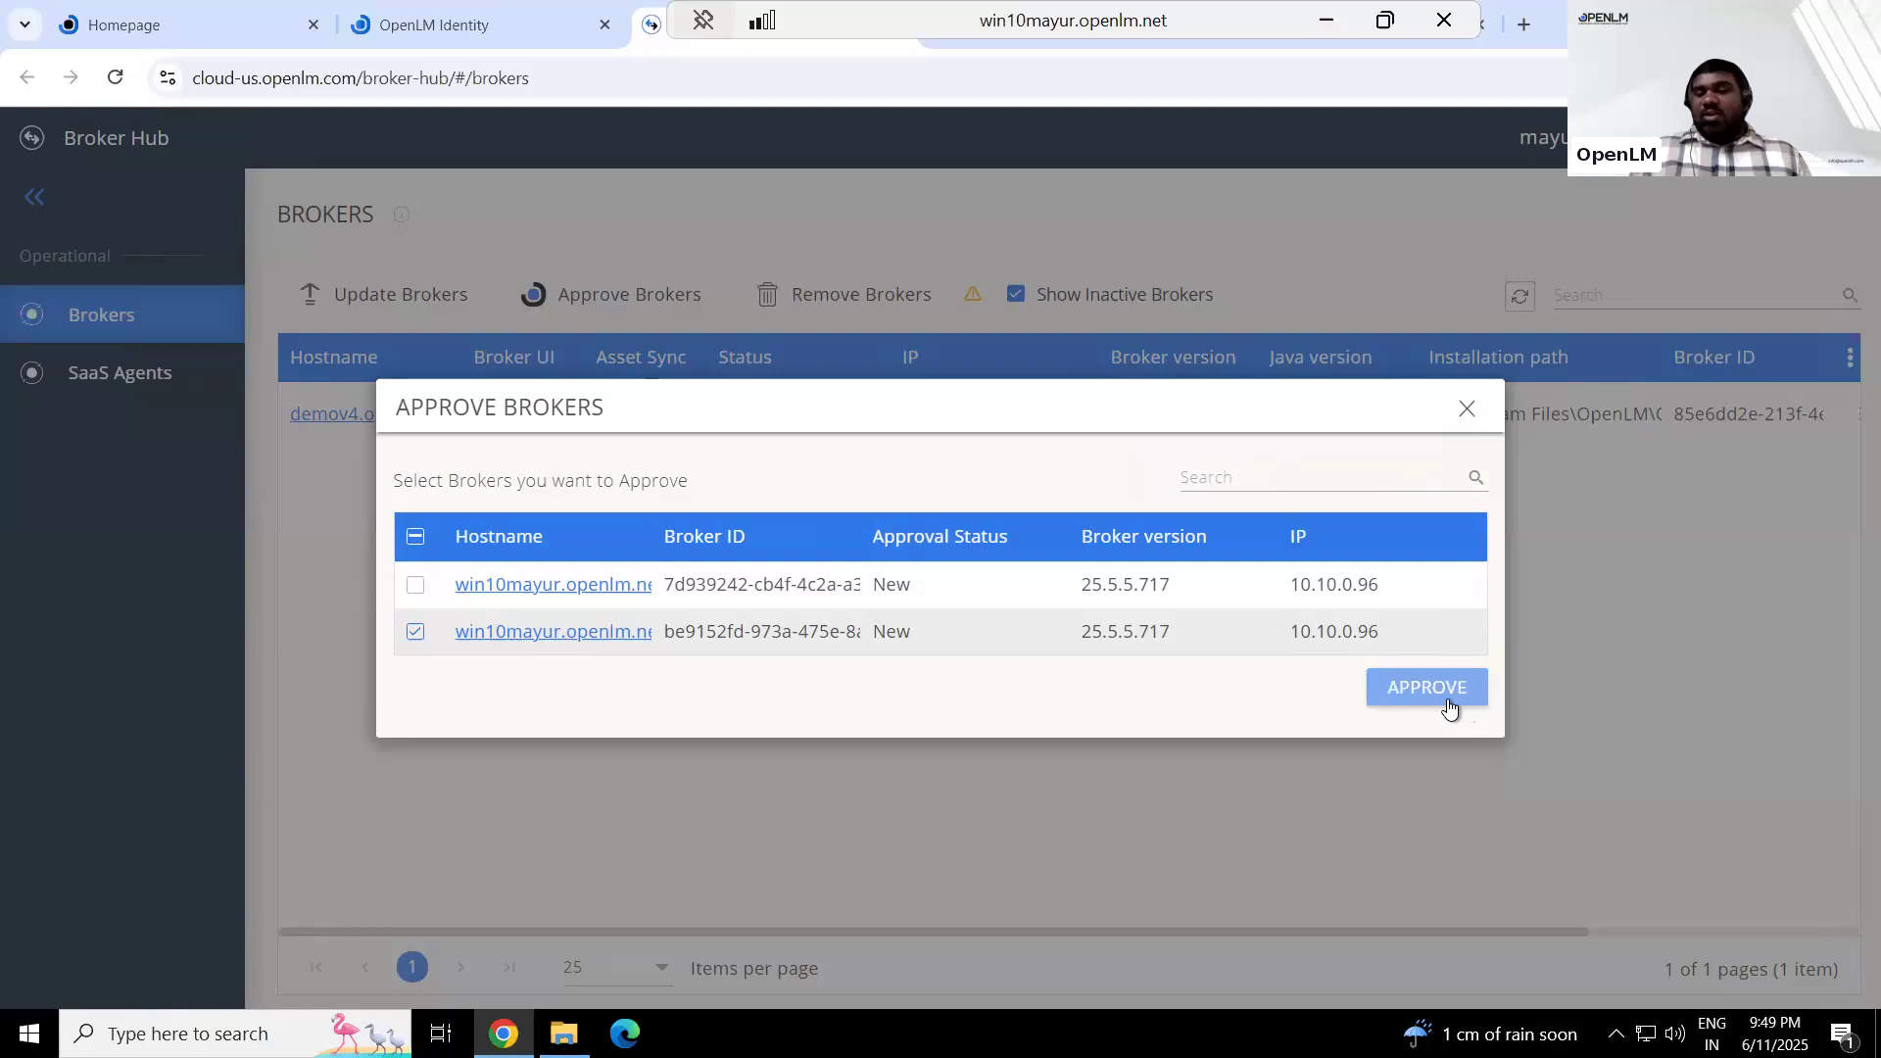
left_click(1468, 412)
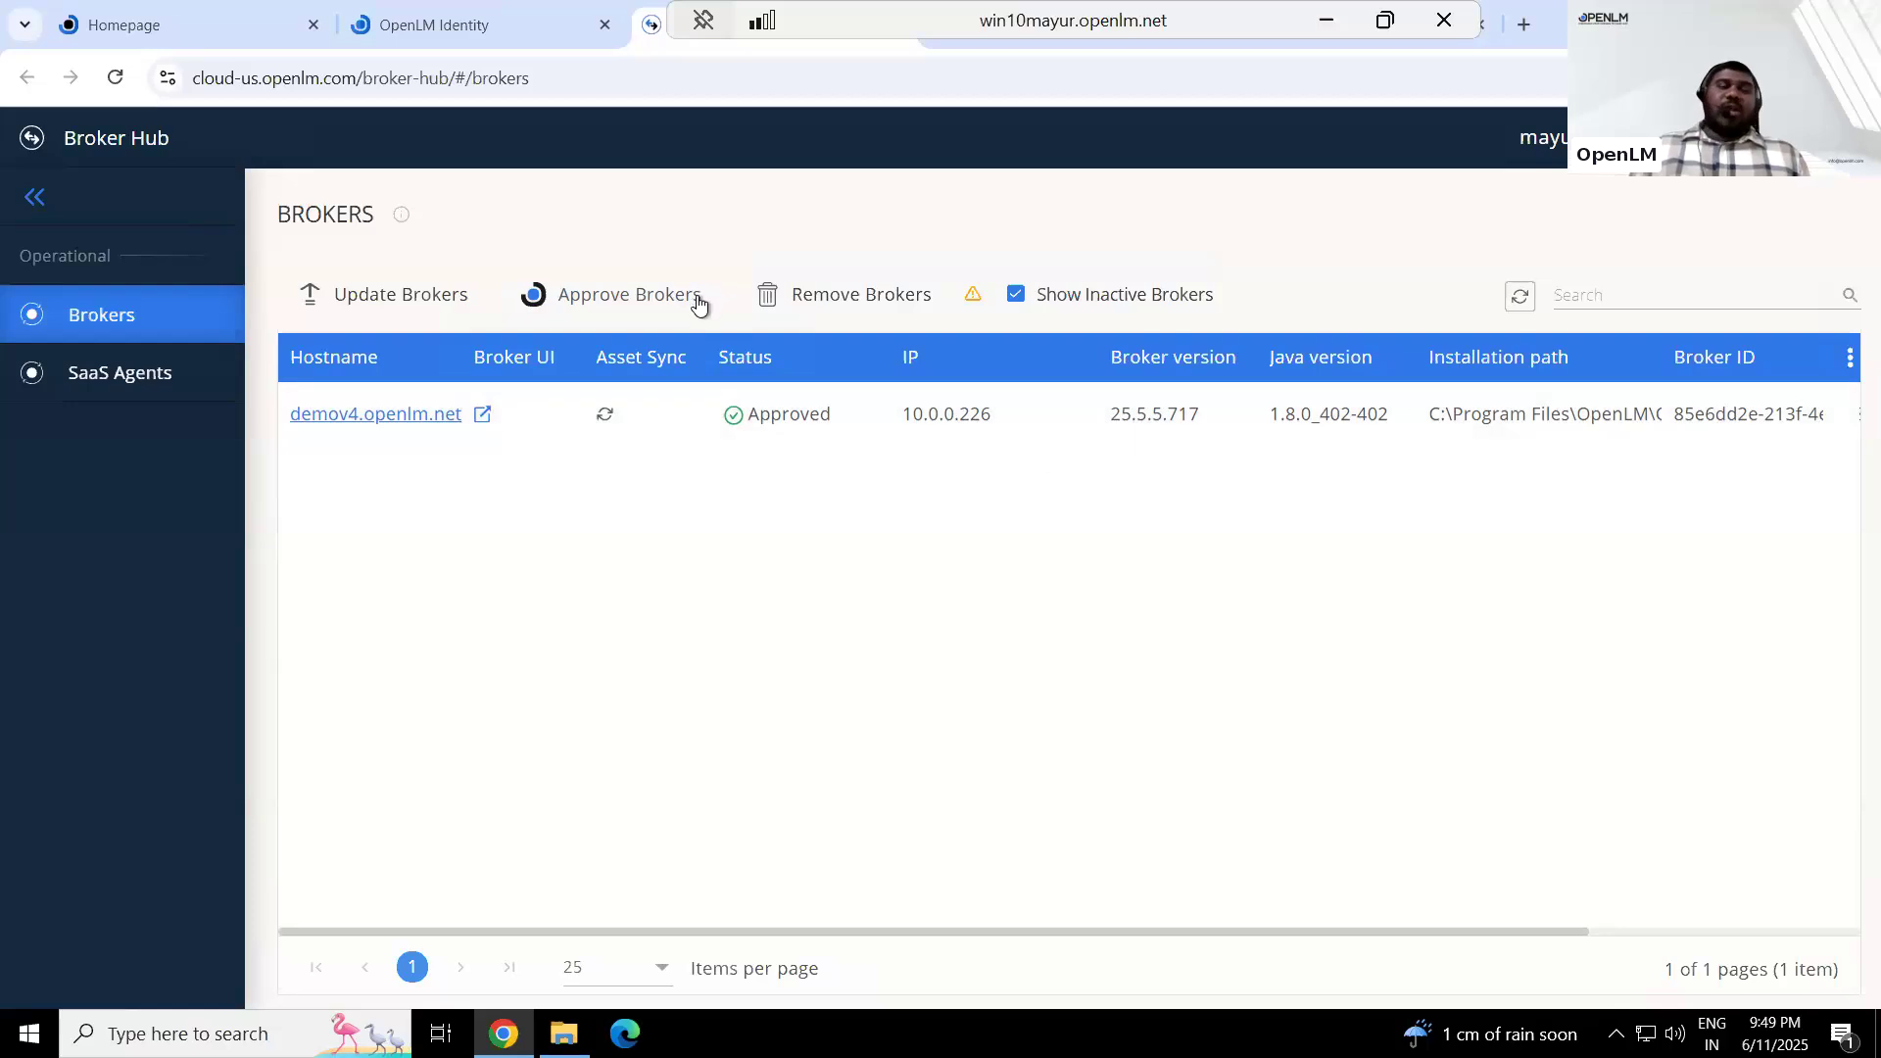
Check the brokers offered for approval and for removal in Broker Hub, closing both dialogs without changes
left_click(580, 293)
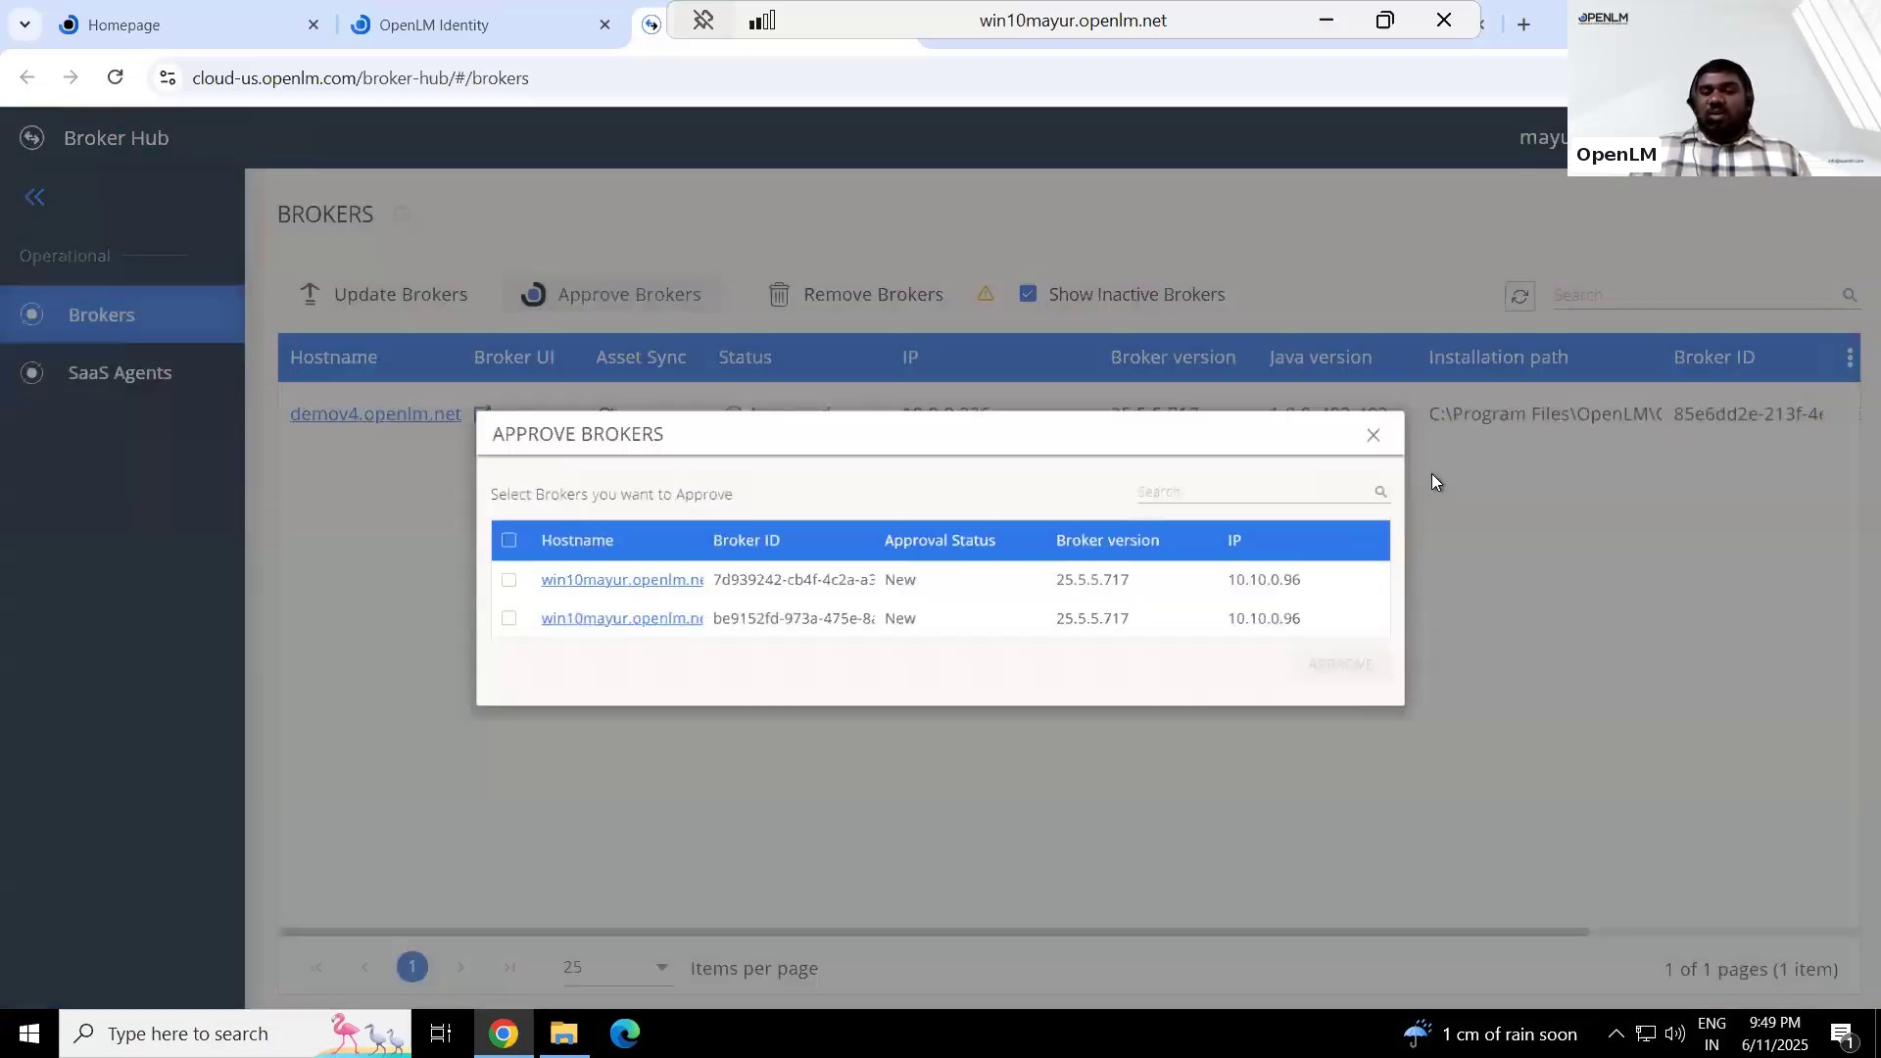
left_click(1468, 410)
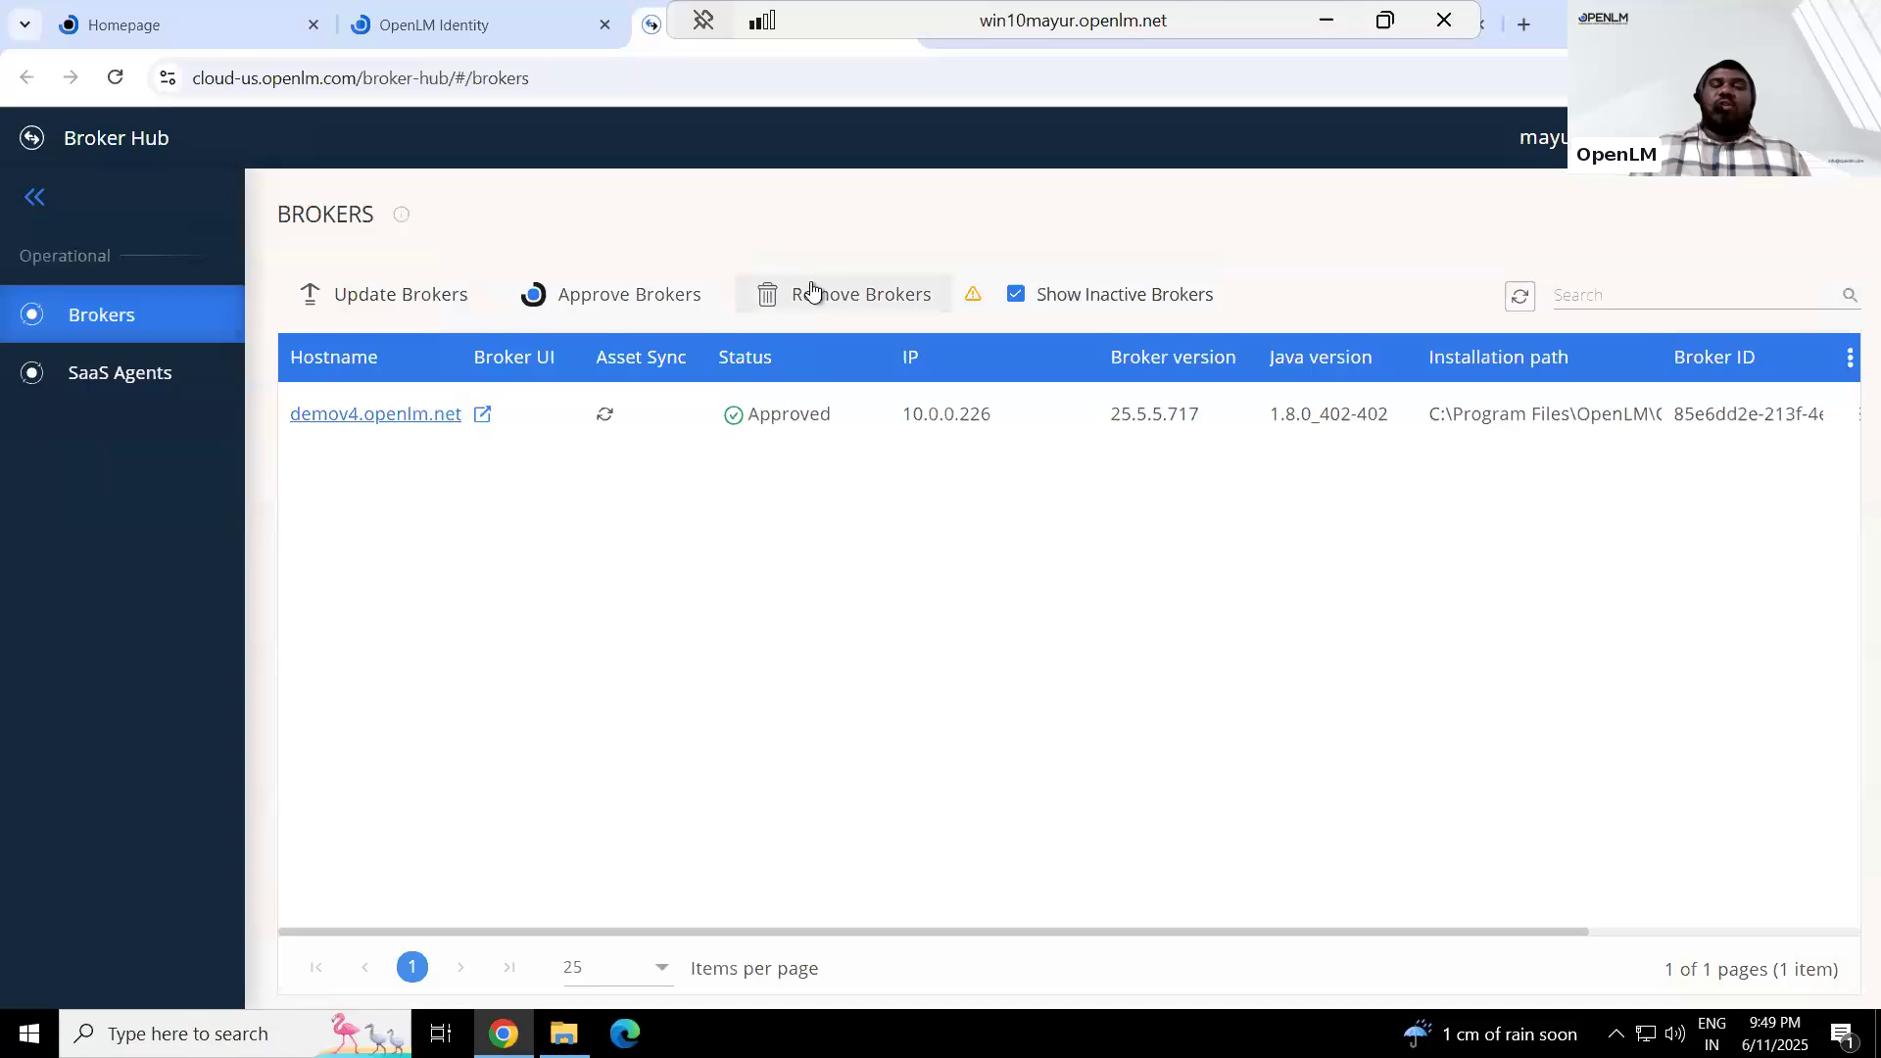
left_click(812, 290)
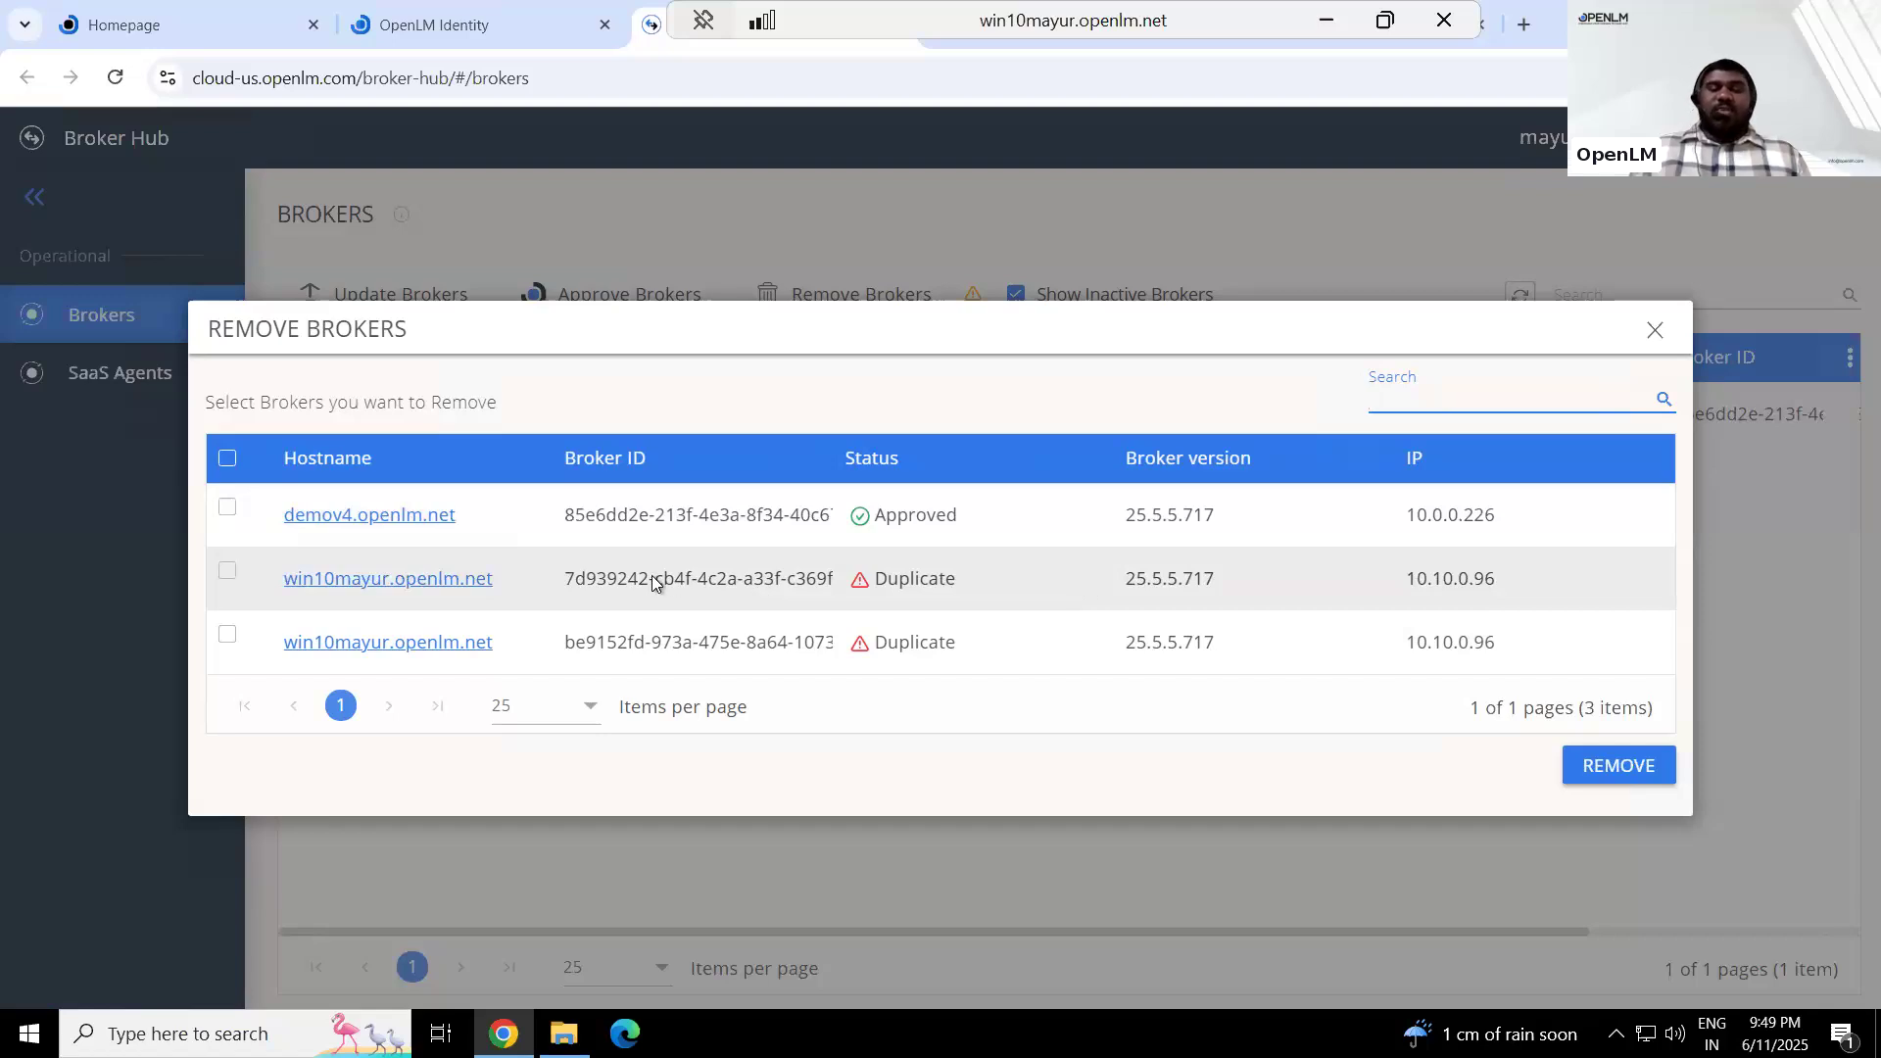
left_click(1653, 331)
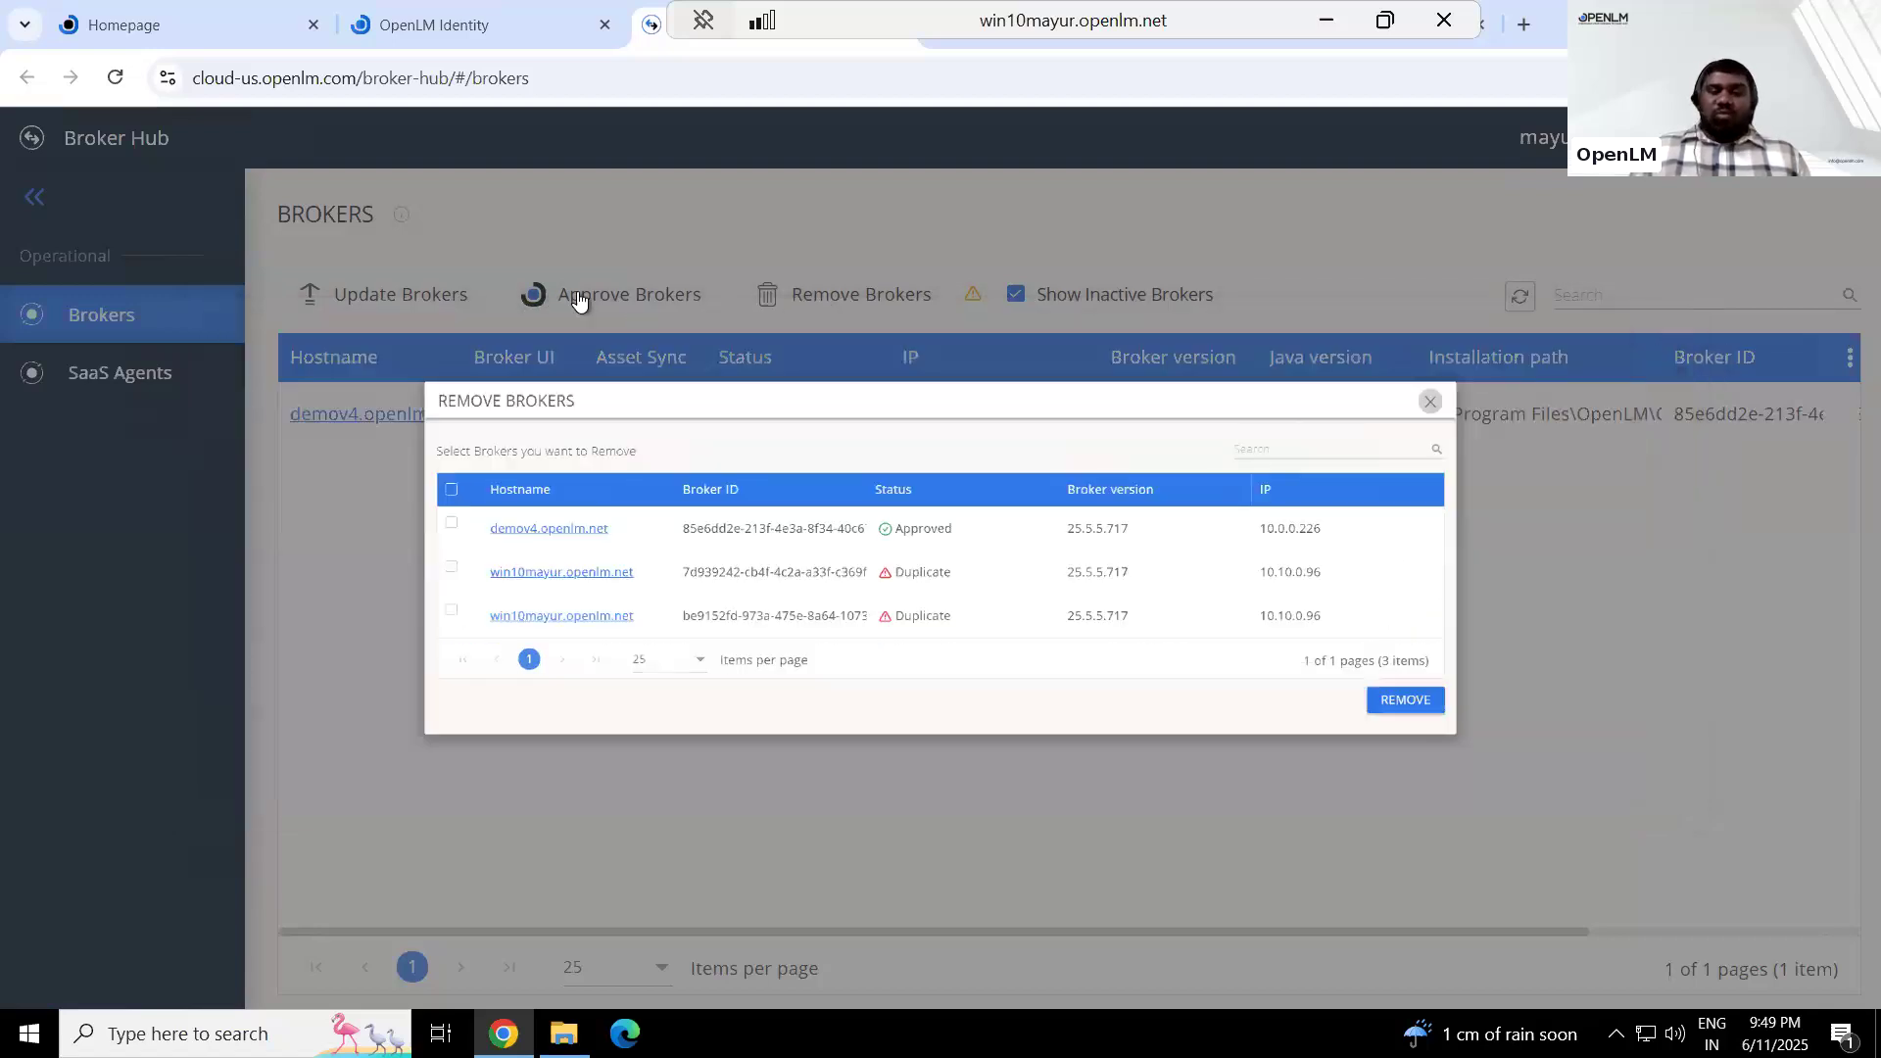
Mark both 10.10.0.96 brokers in the approval dialog, closing it without approving them
left_click(578, 299)
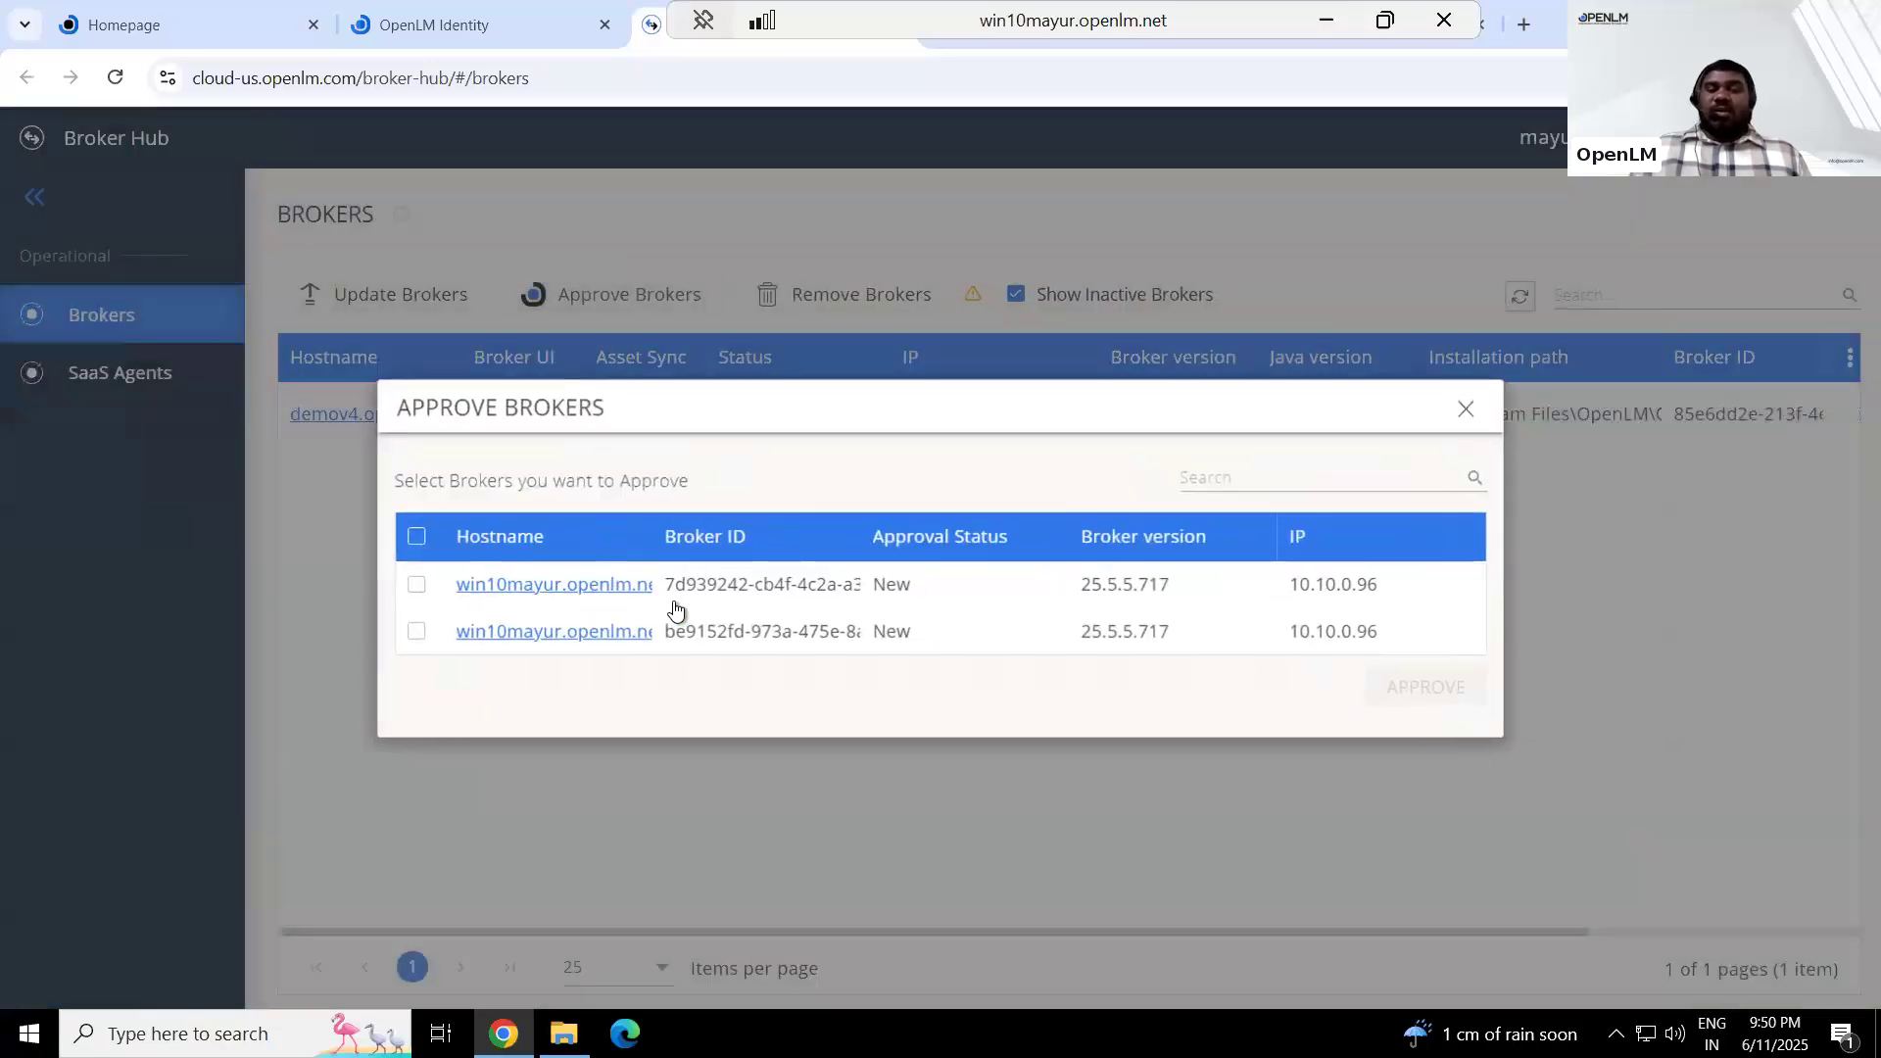
left_click(415, 585)
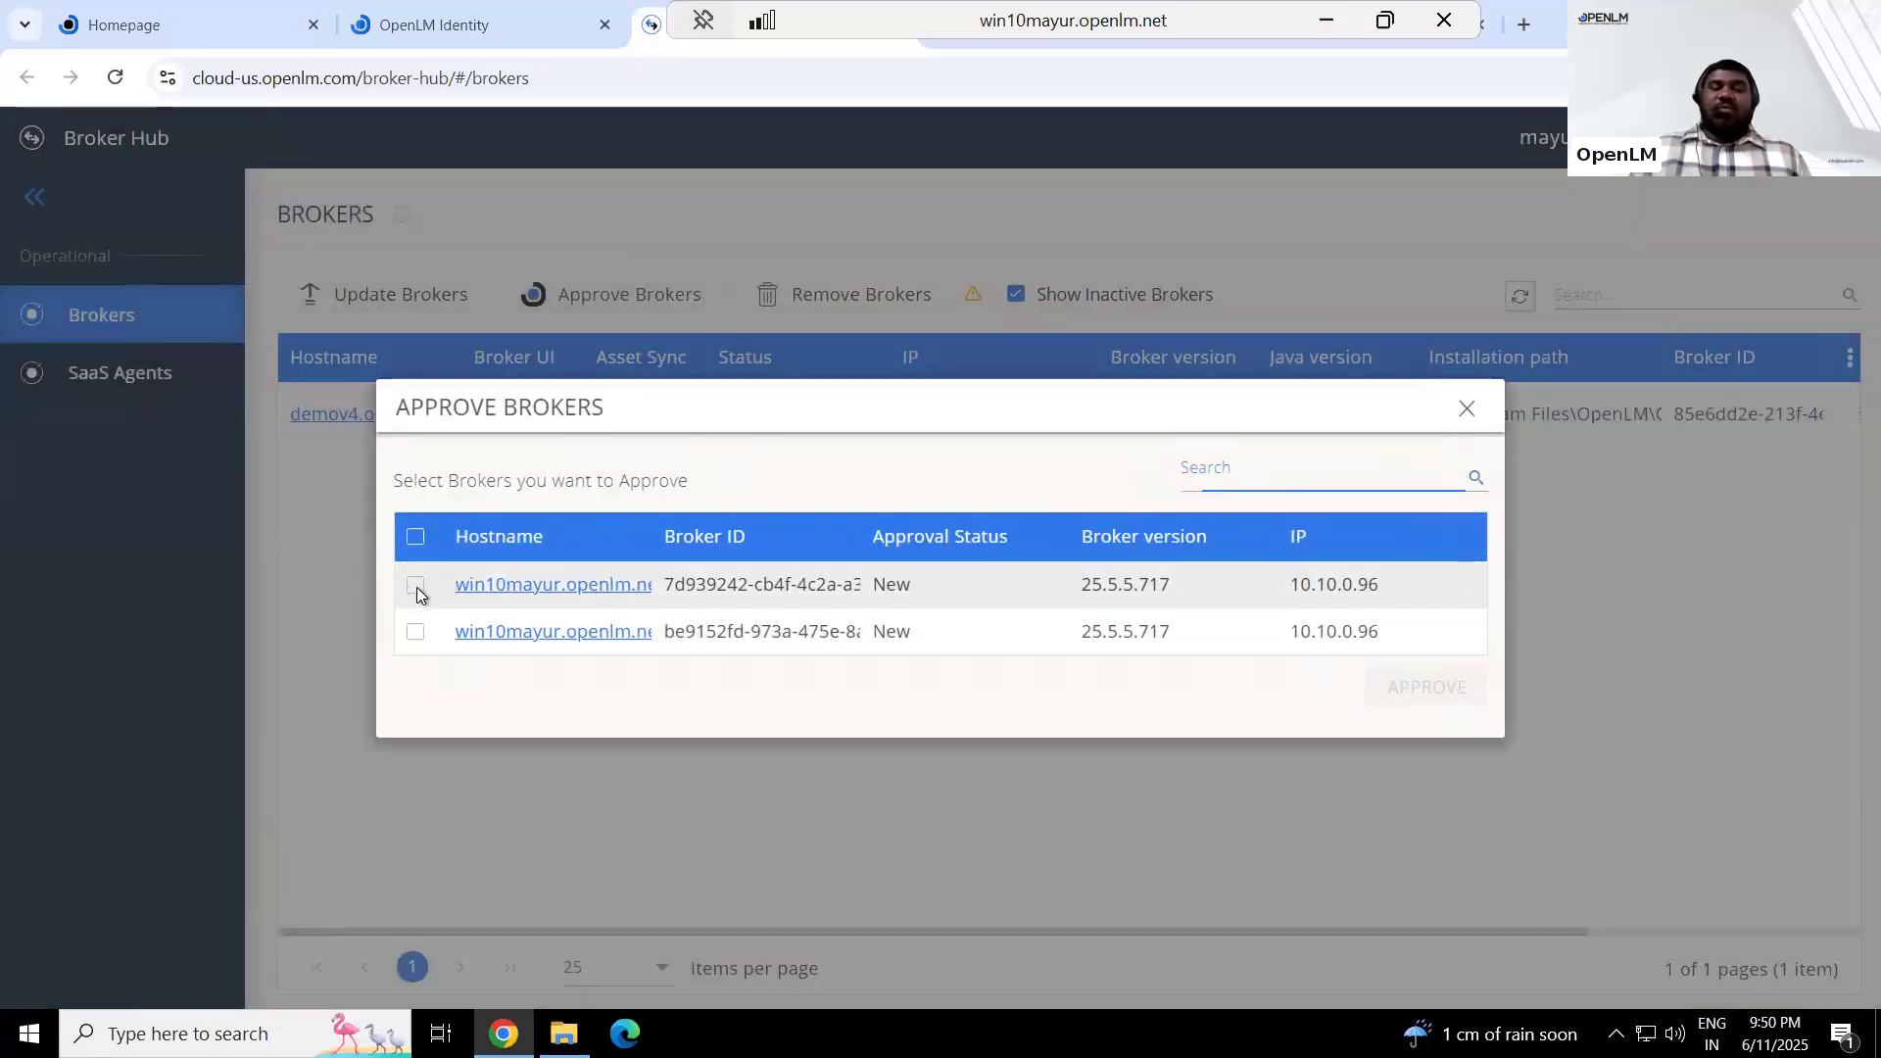
left_click(413, 637)
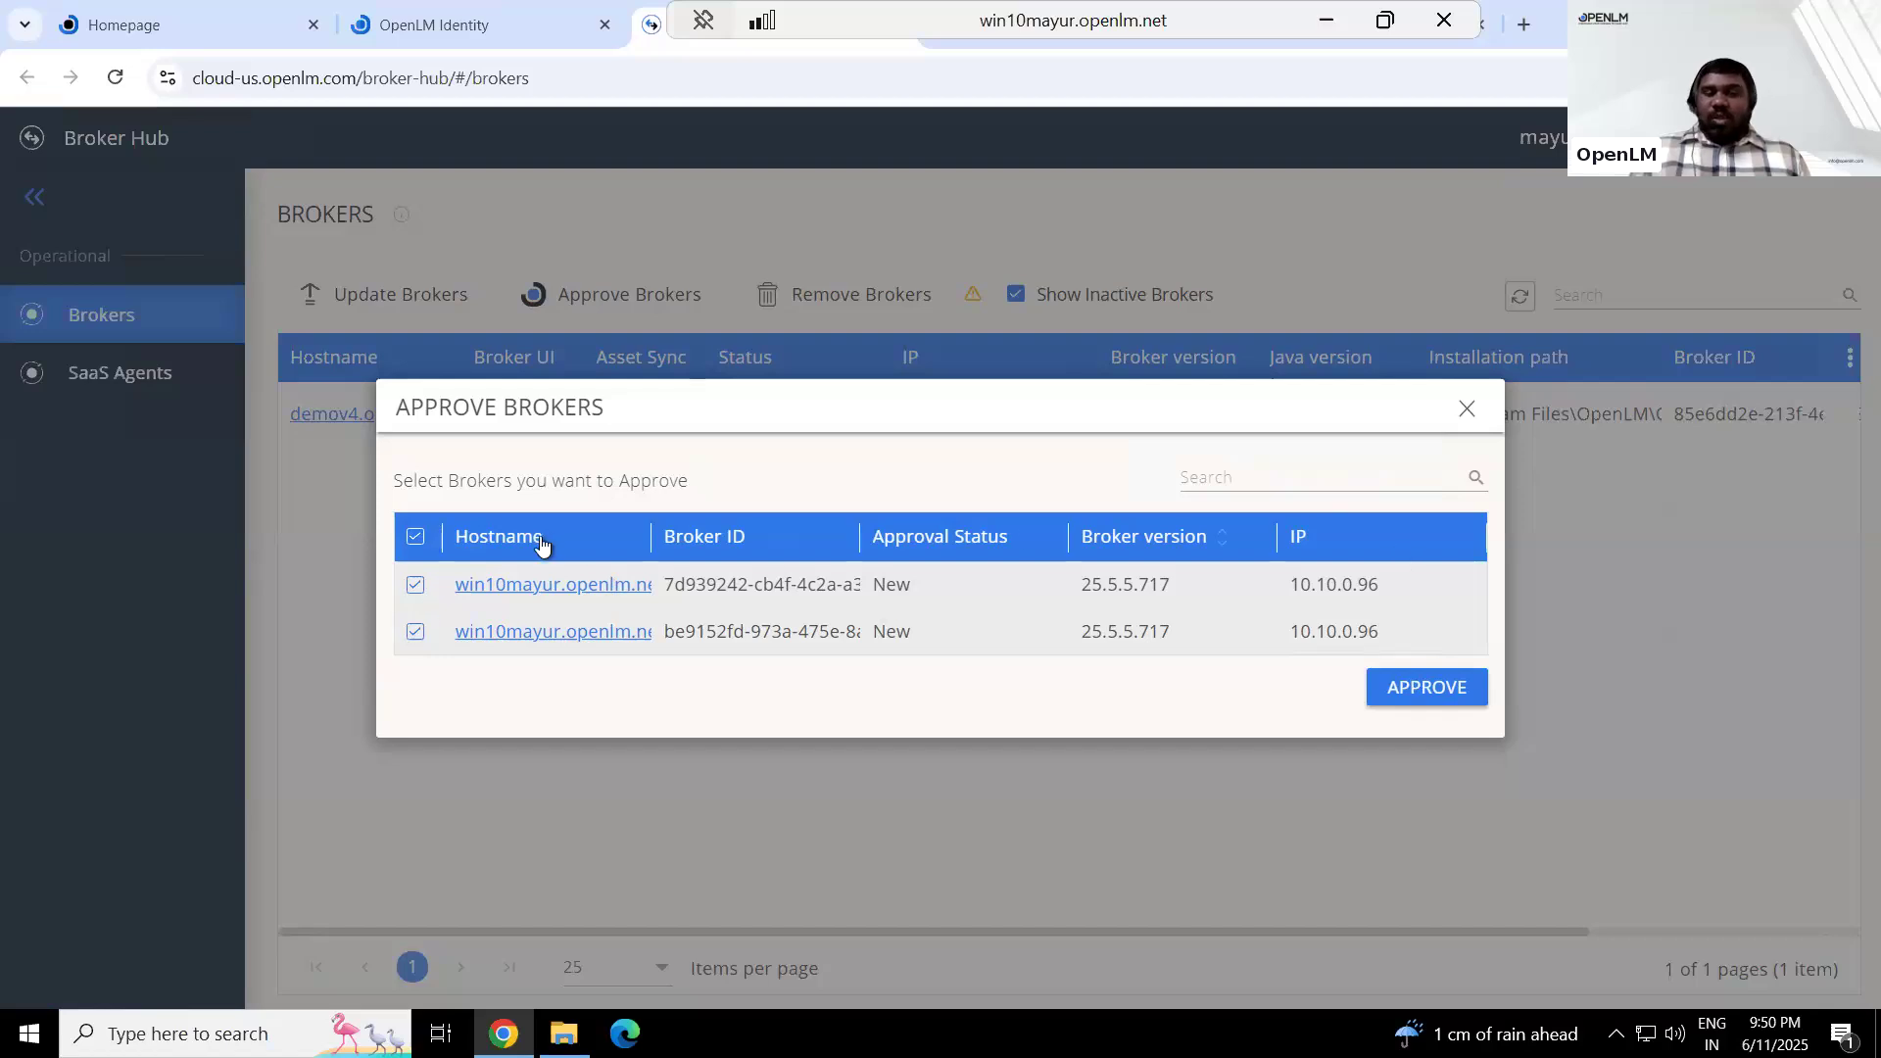
left_click(1466, 409)
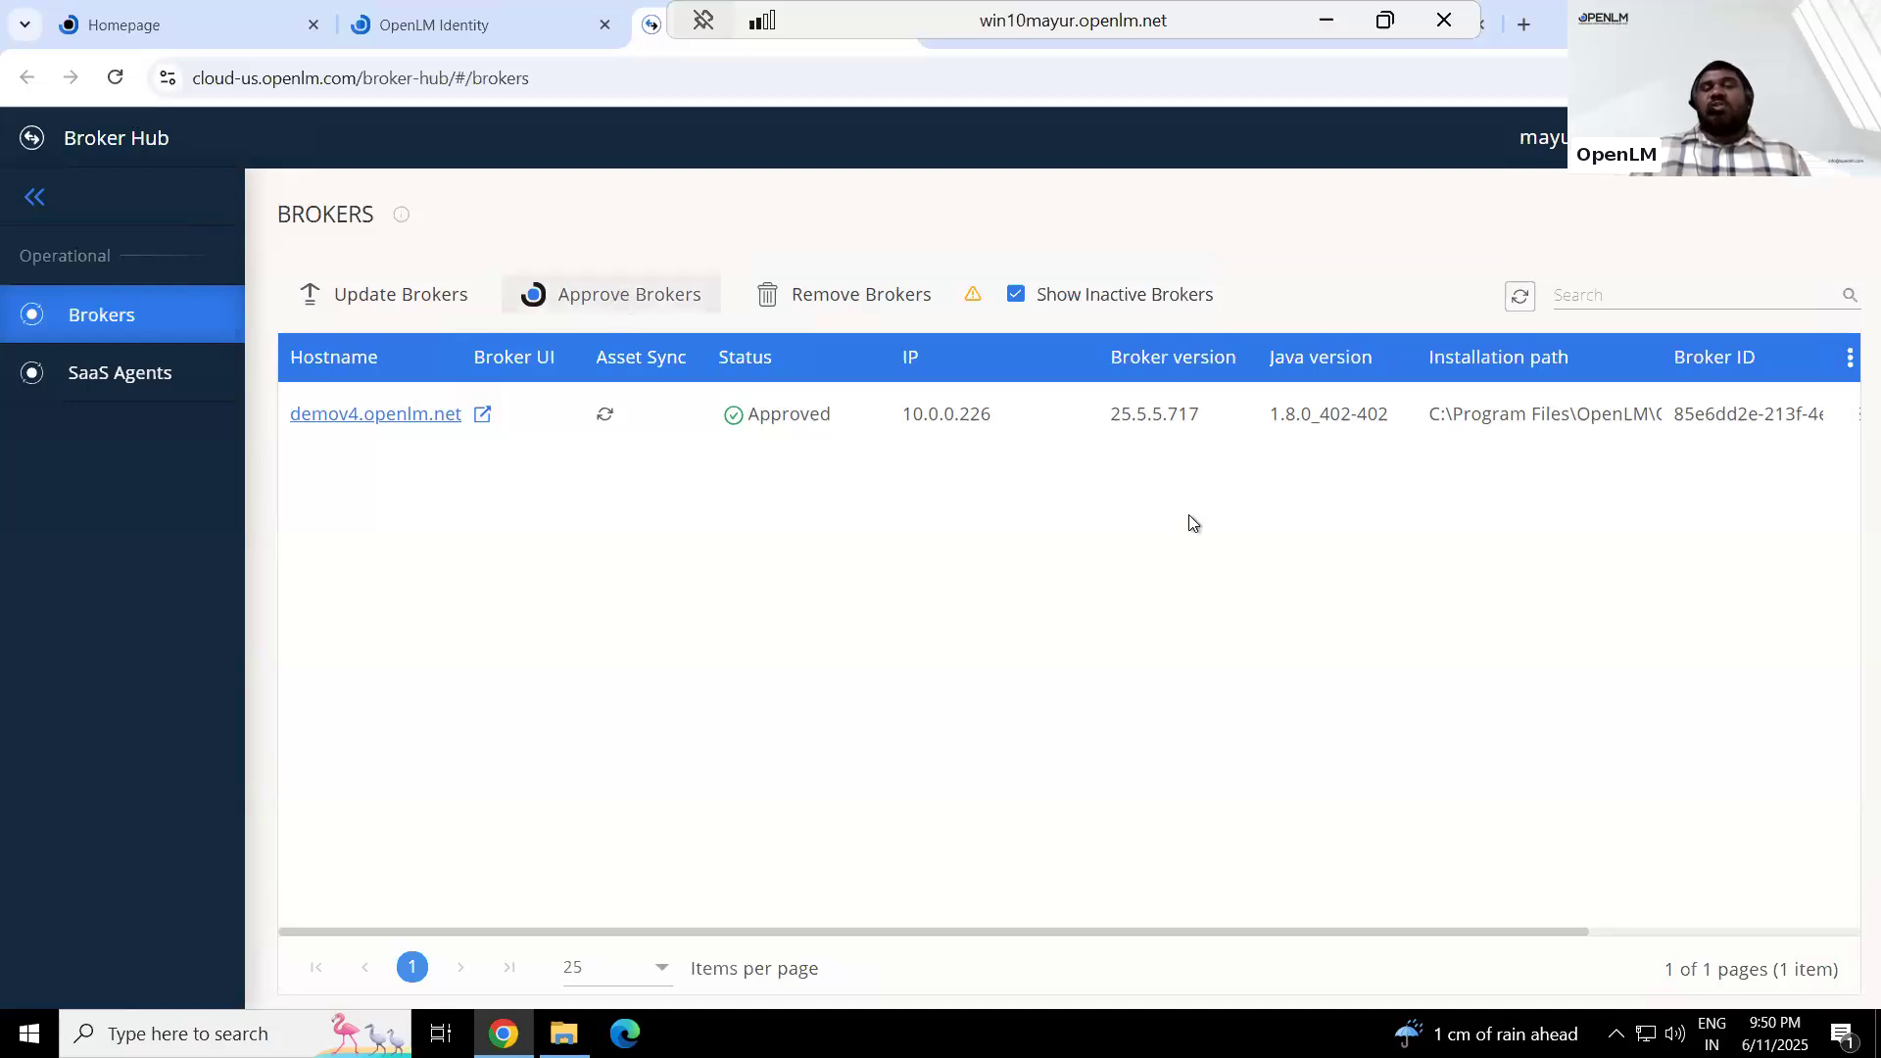
Look through the product list on the OpenLM homepage and switch to the License Servers live statistics page
left_click(127, 27)
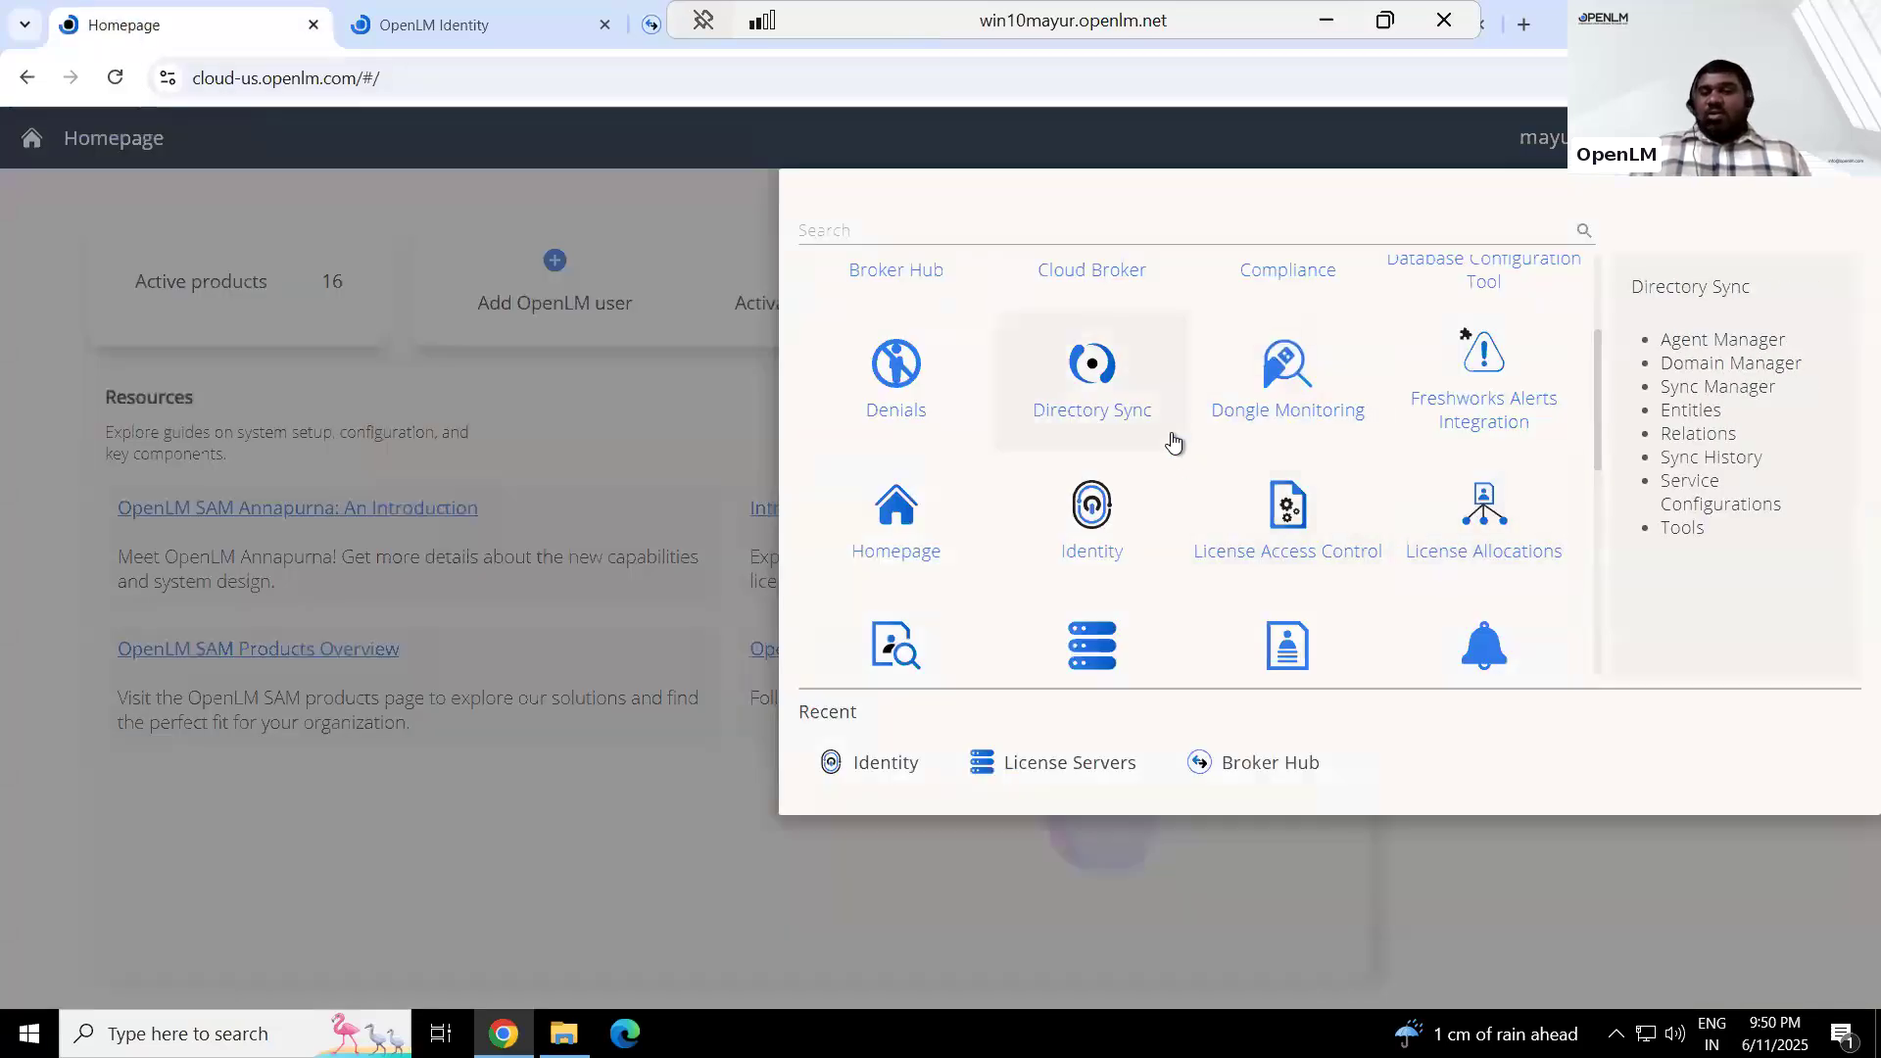
scroll(1173, 436, "up", 2)
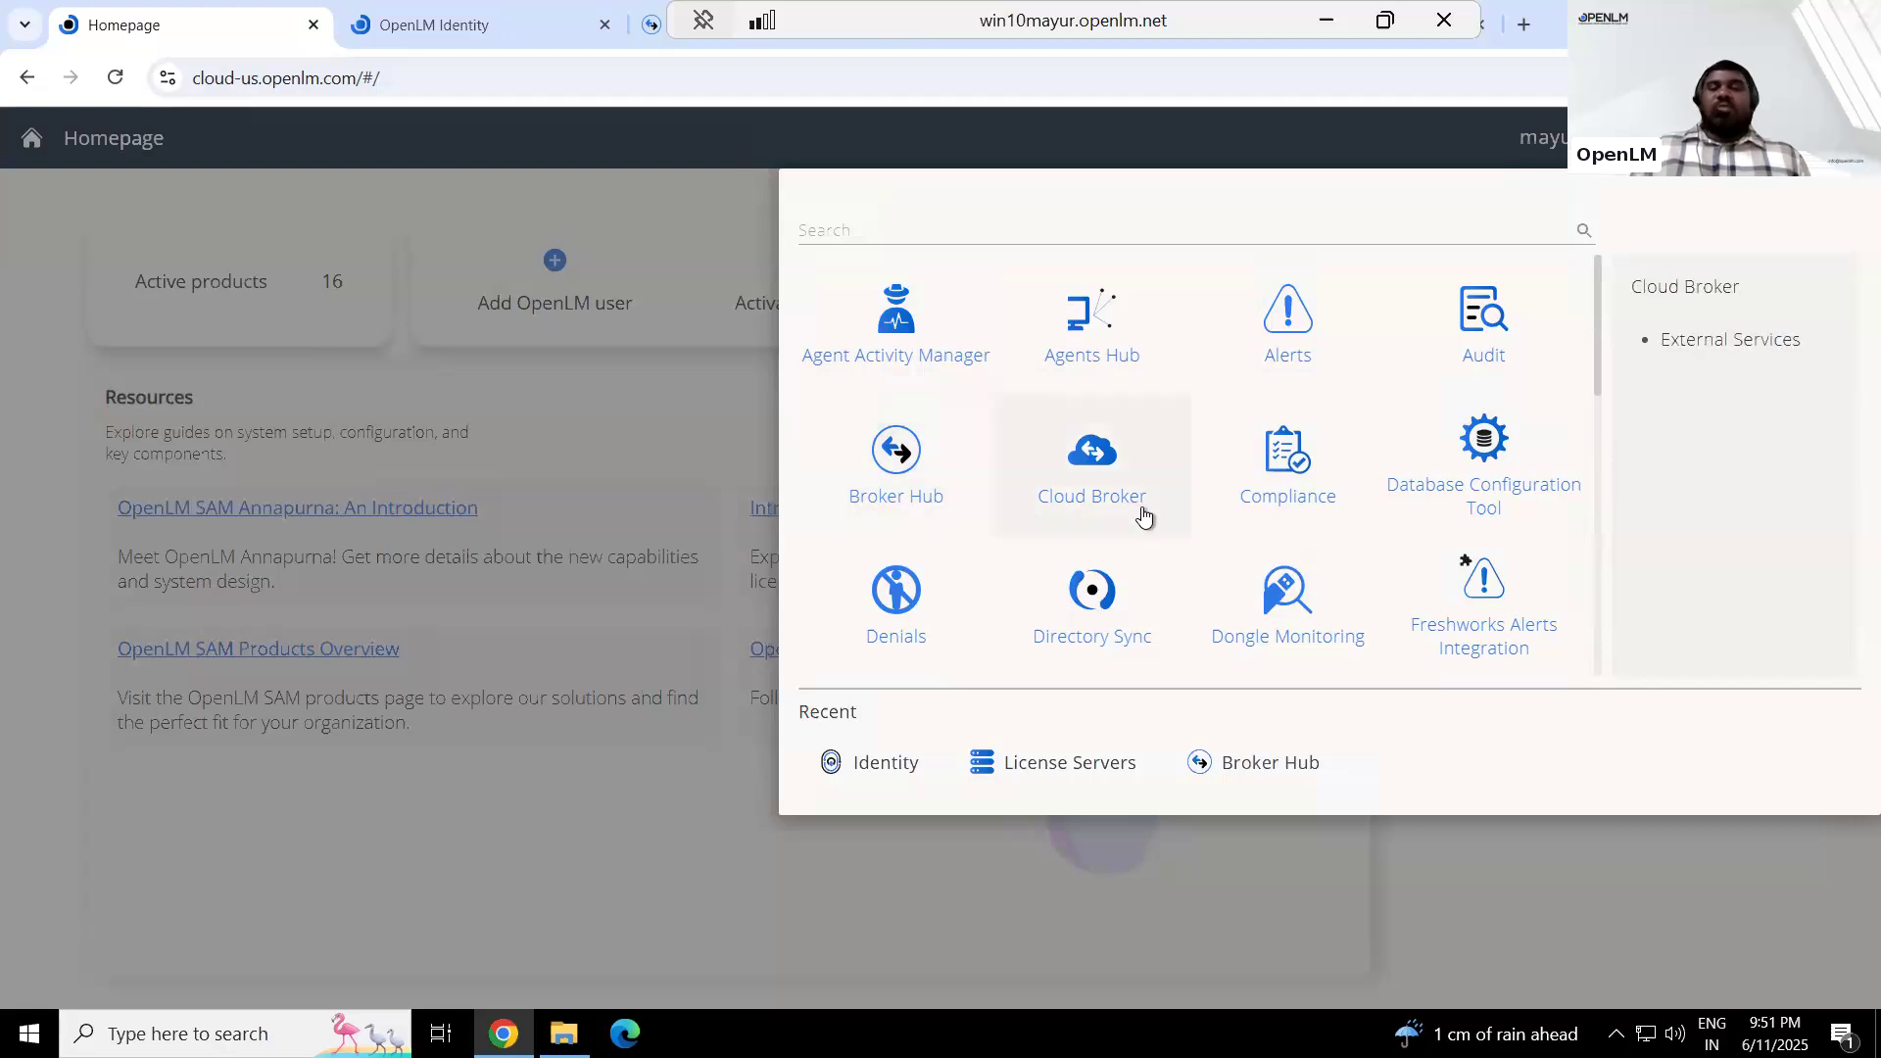
scroll(1151, 516, "down", 2)
scroll(1151, 517, "down", 1)
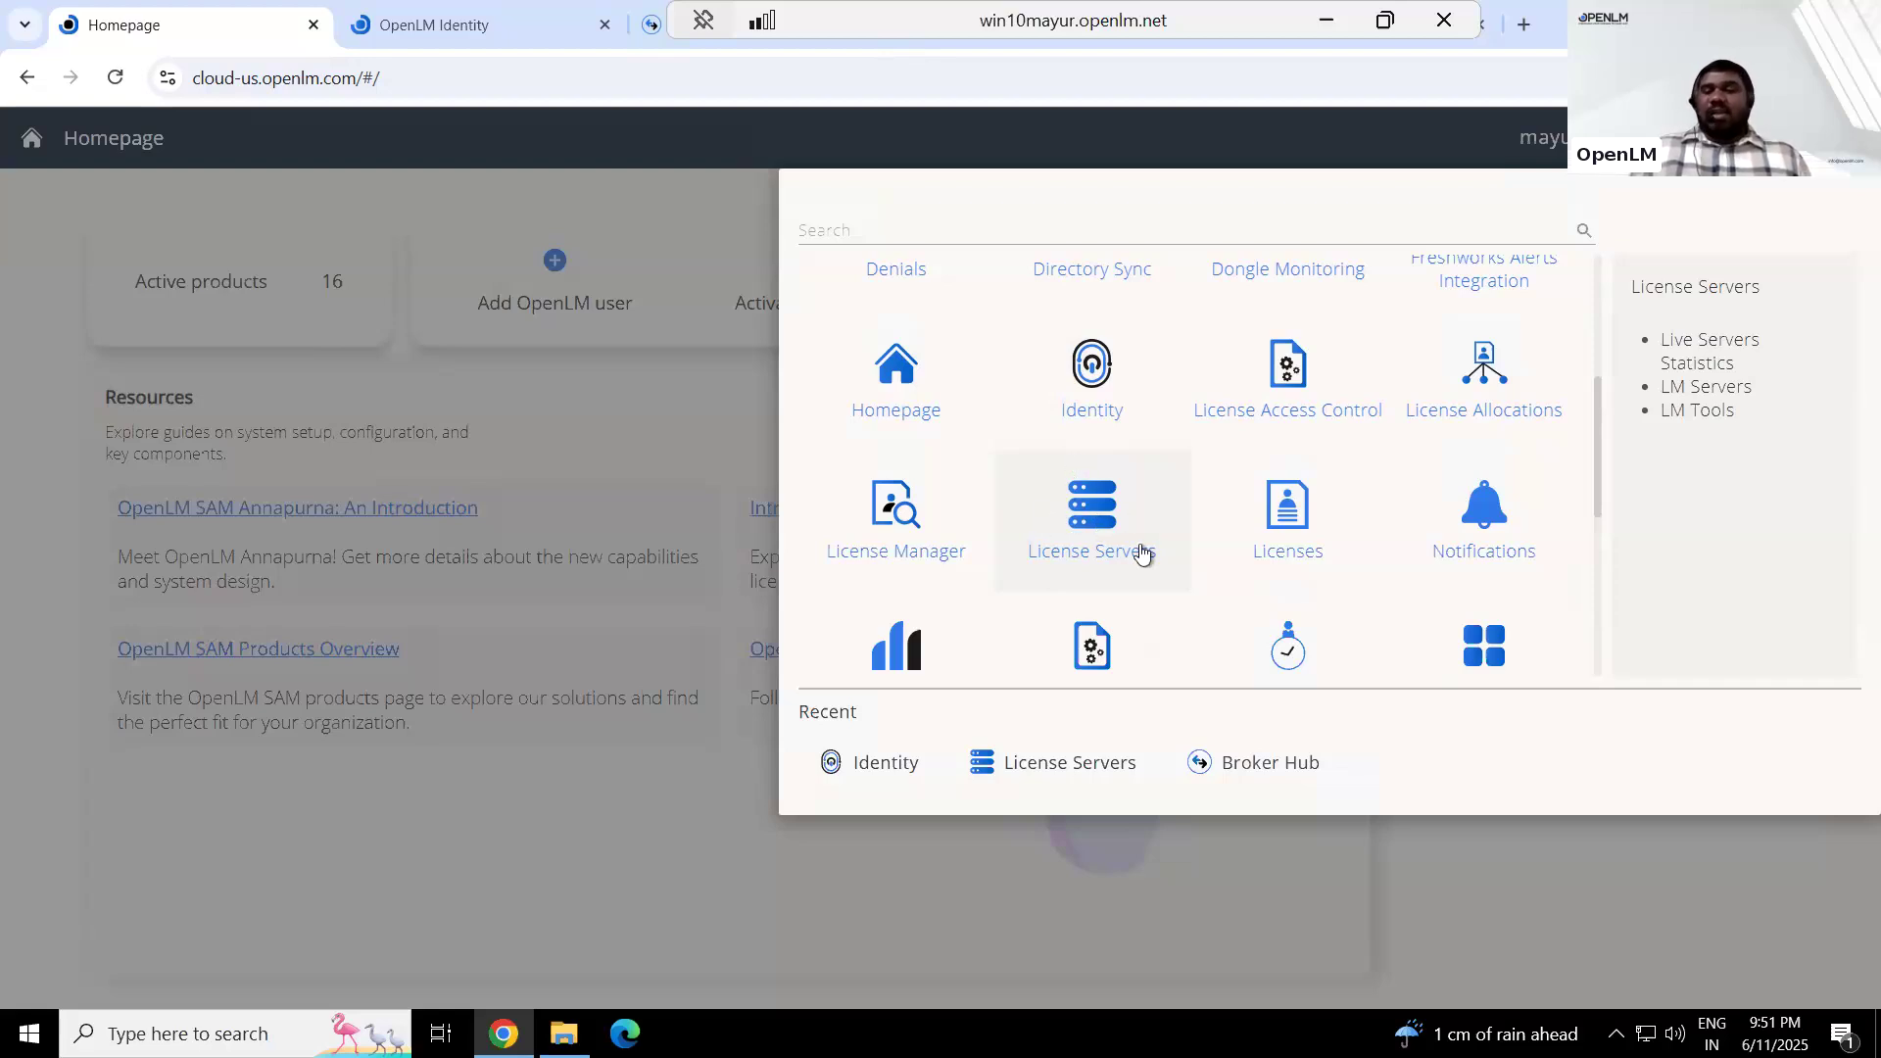
left_click(855, 43)
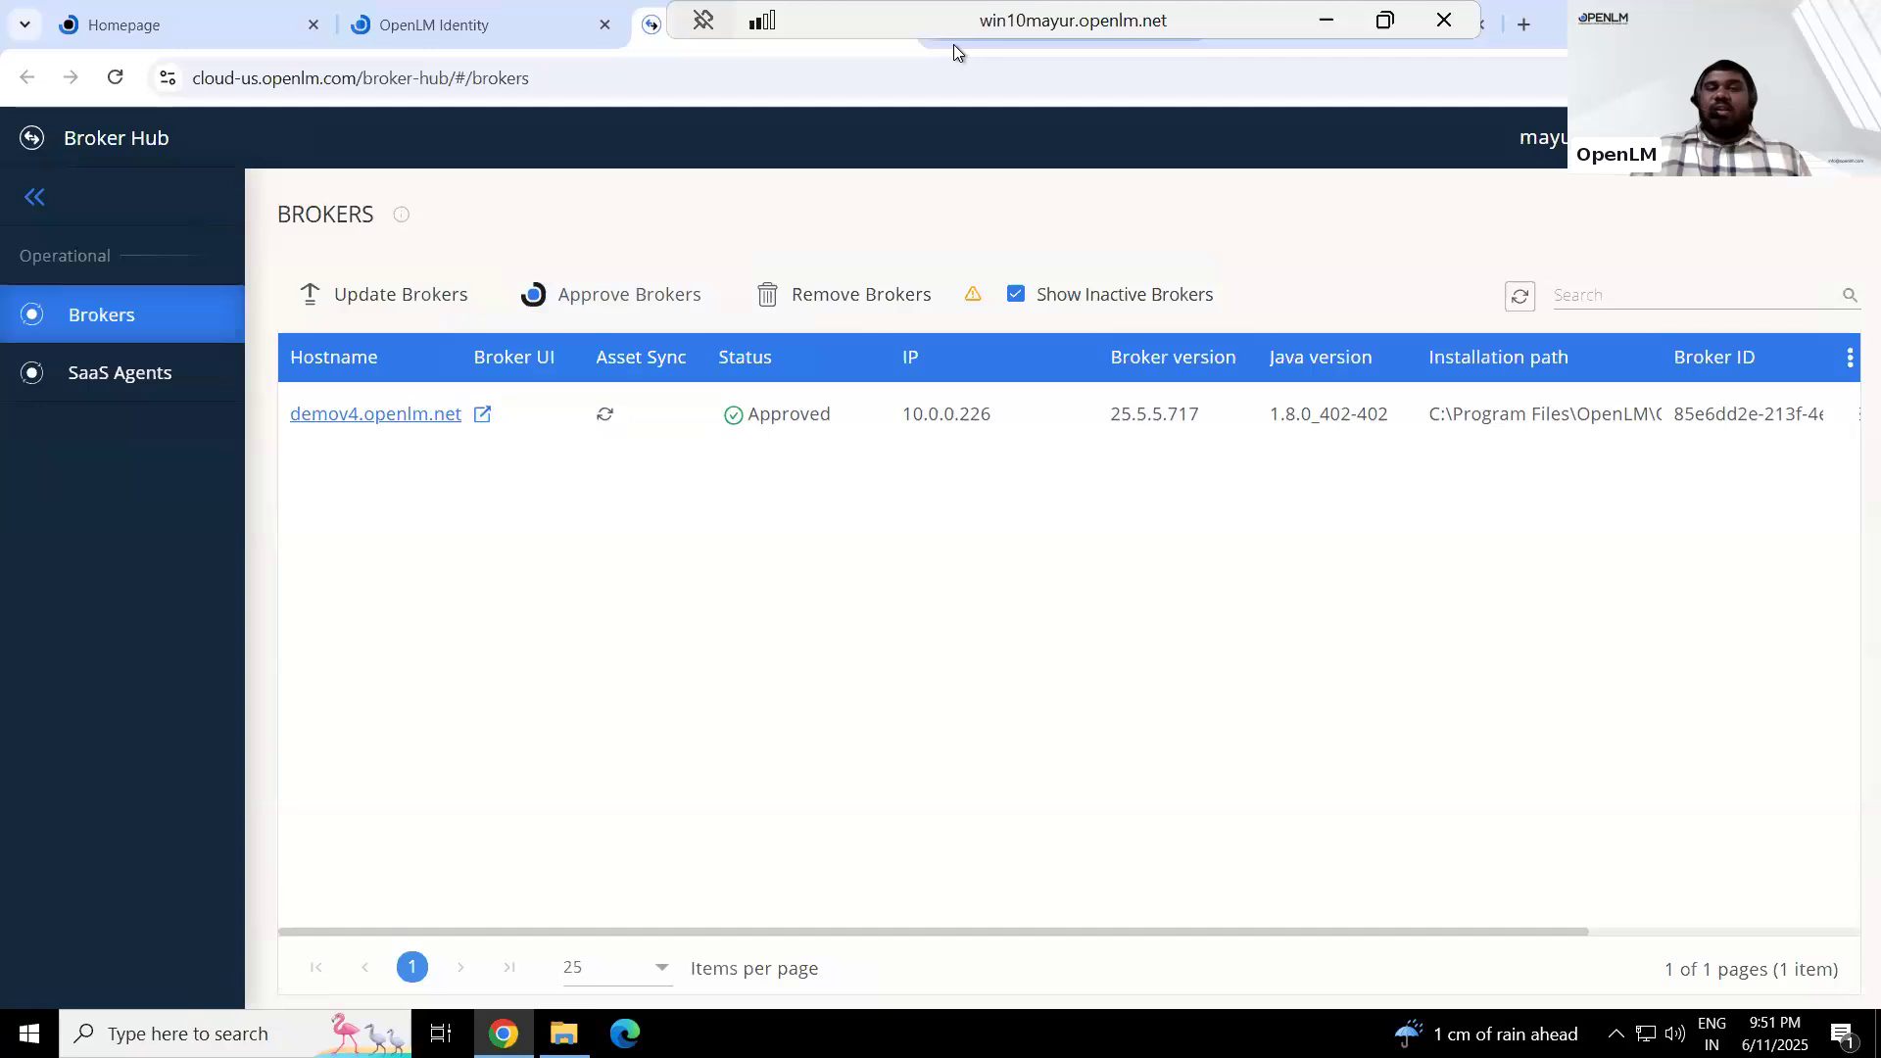
left_click(954, 44)
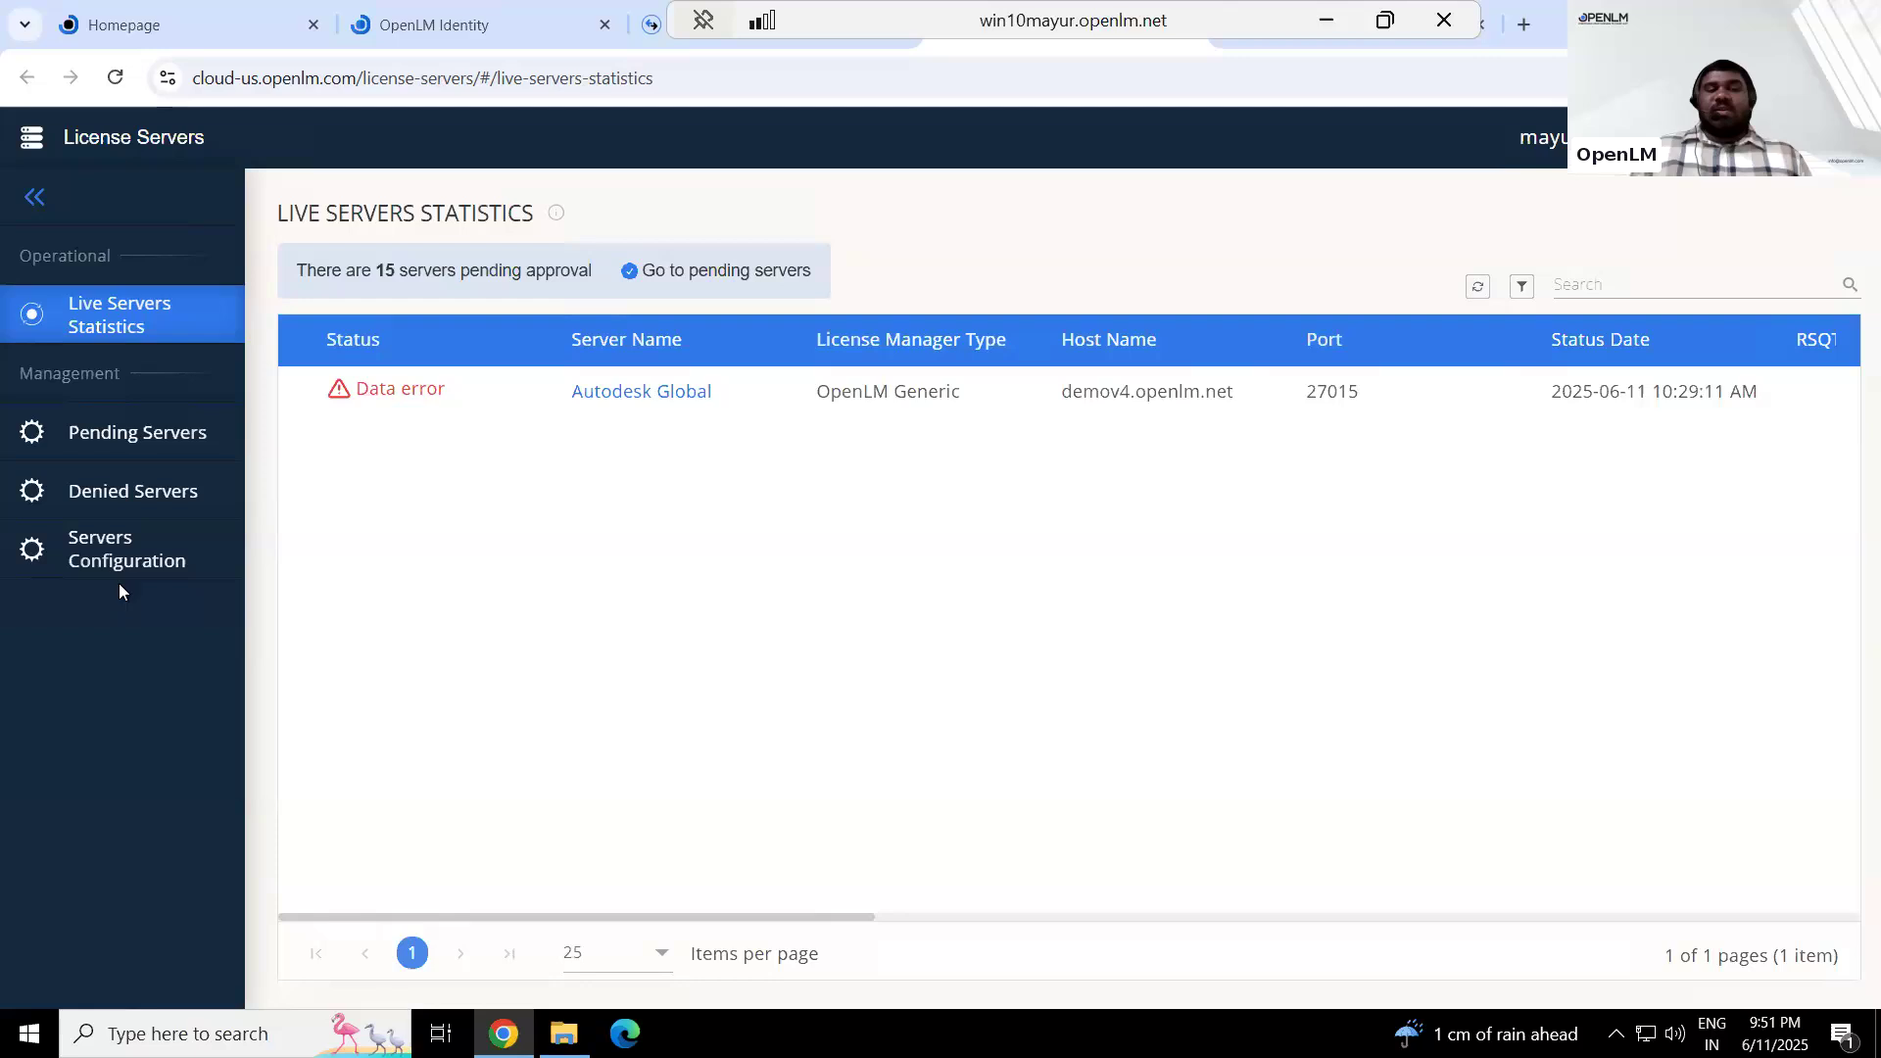
left_click(726, 265)
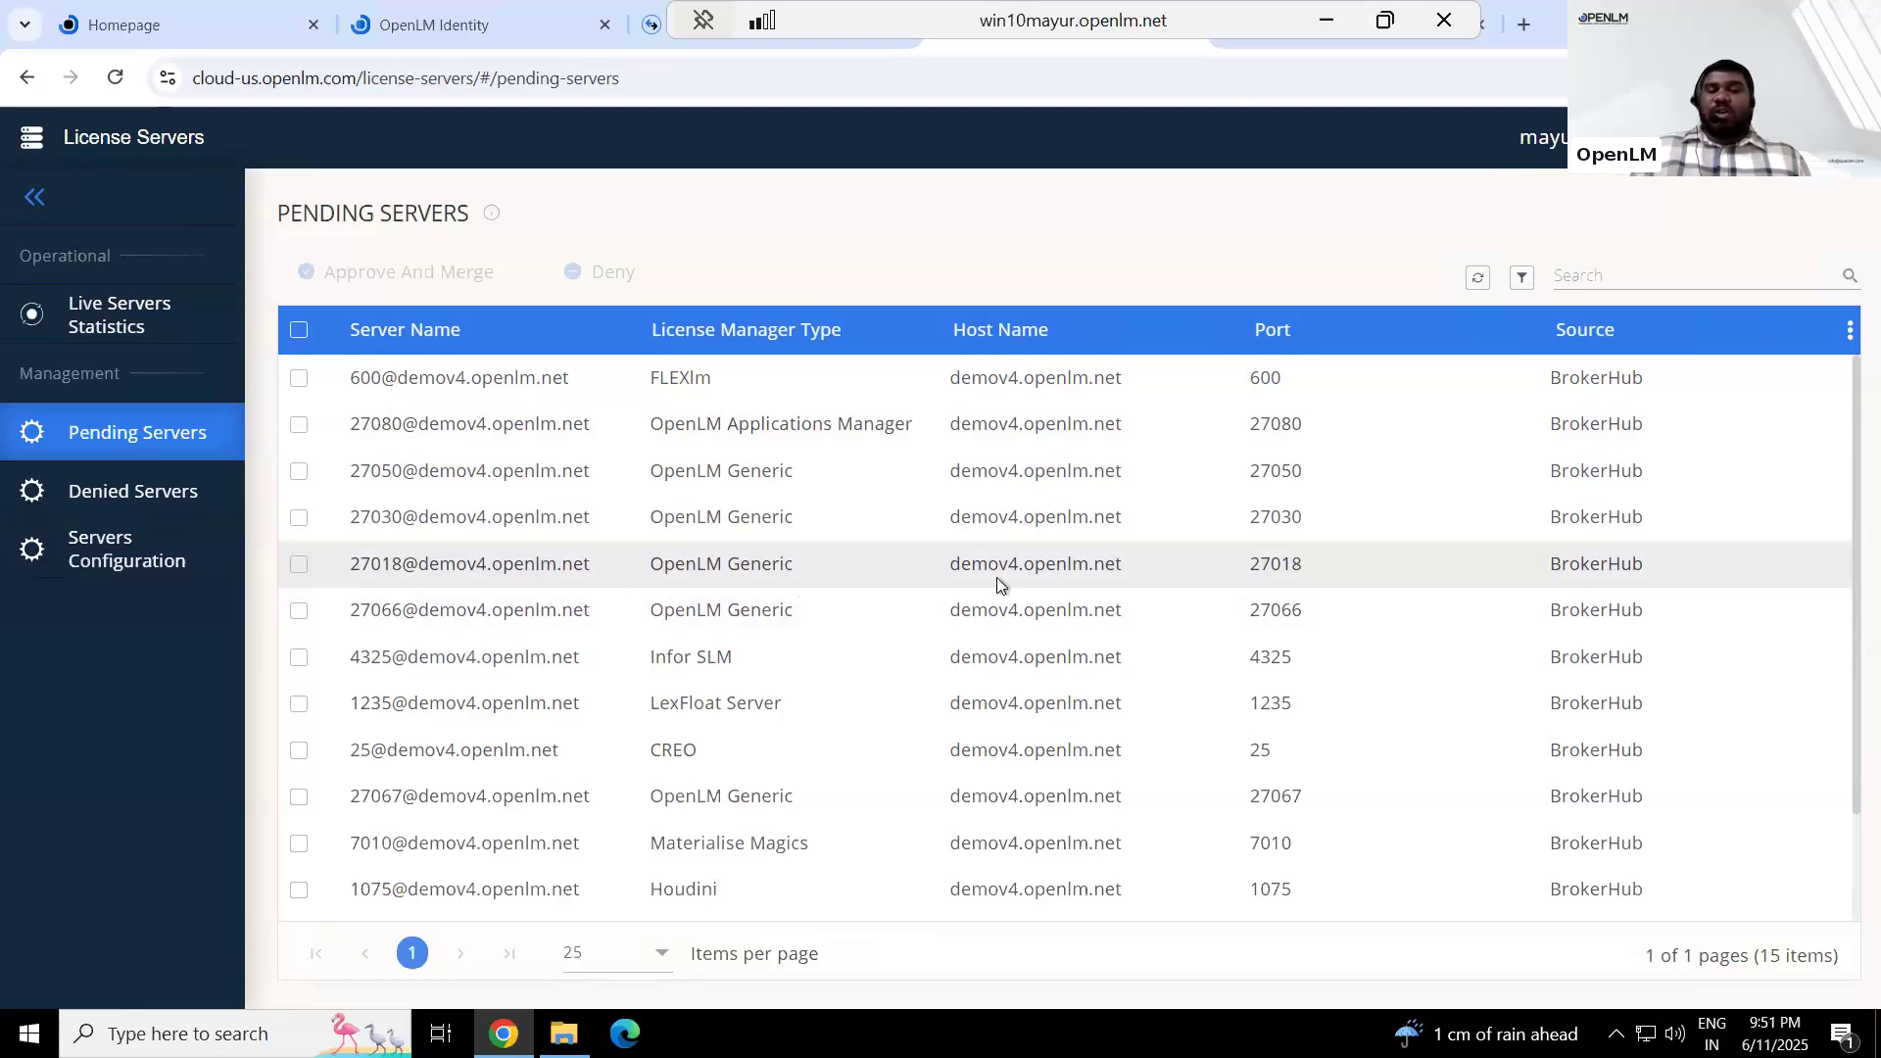
left_click(1403, 568)
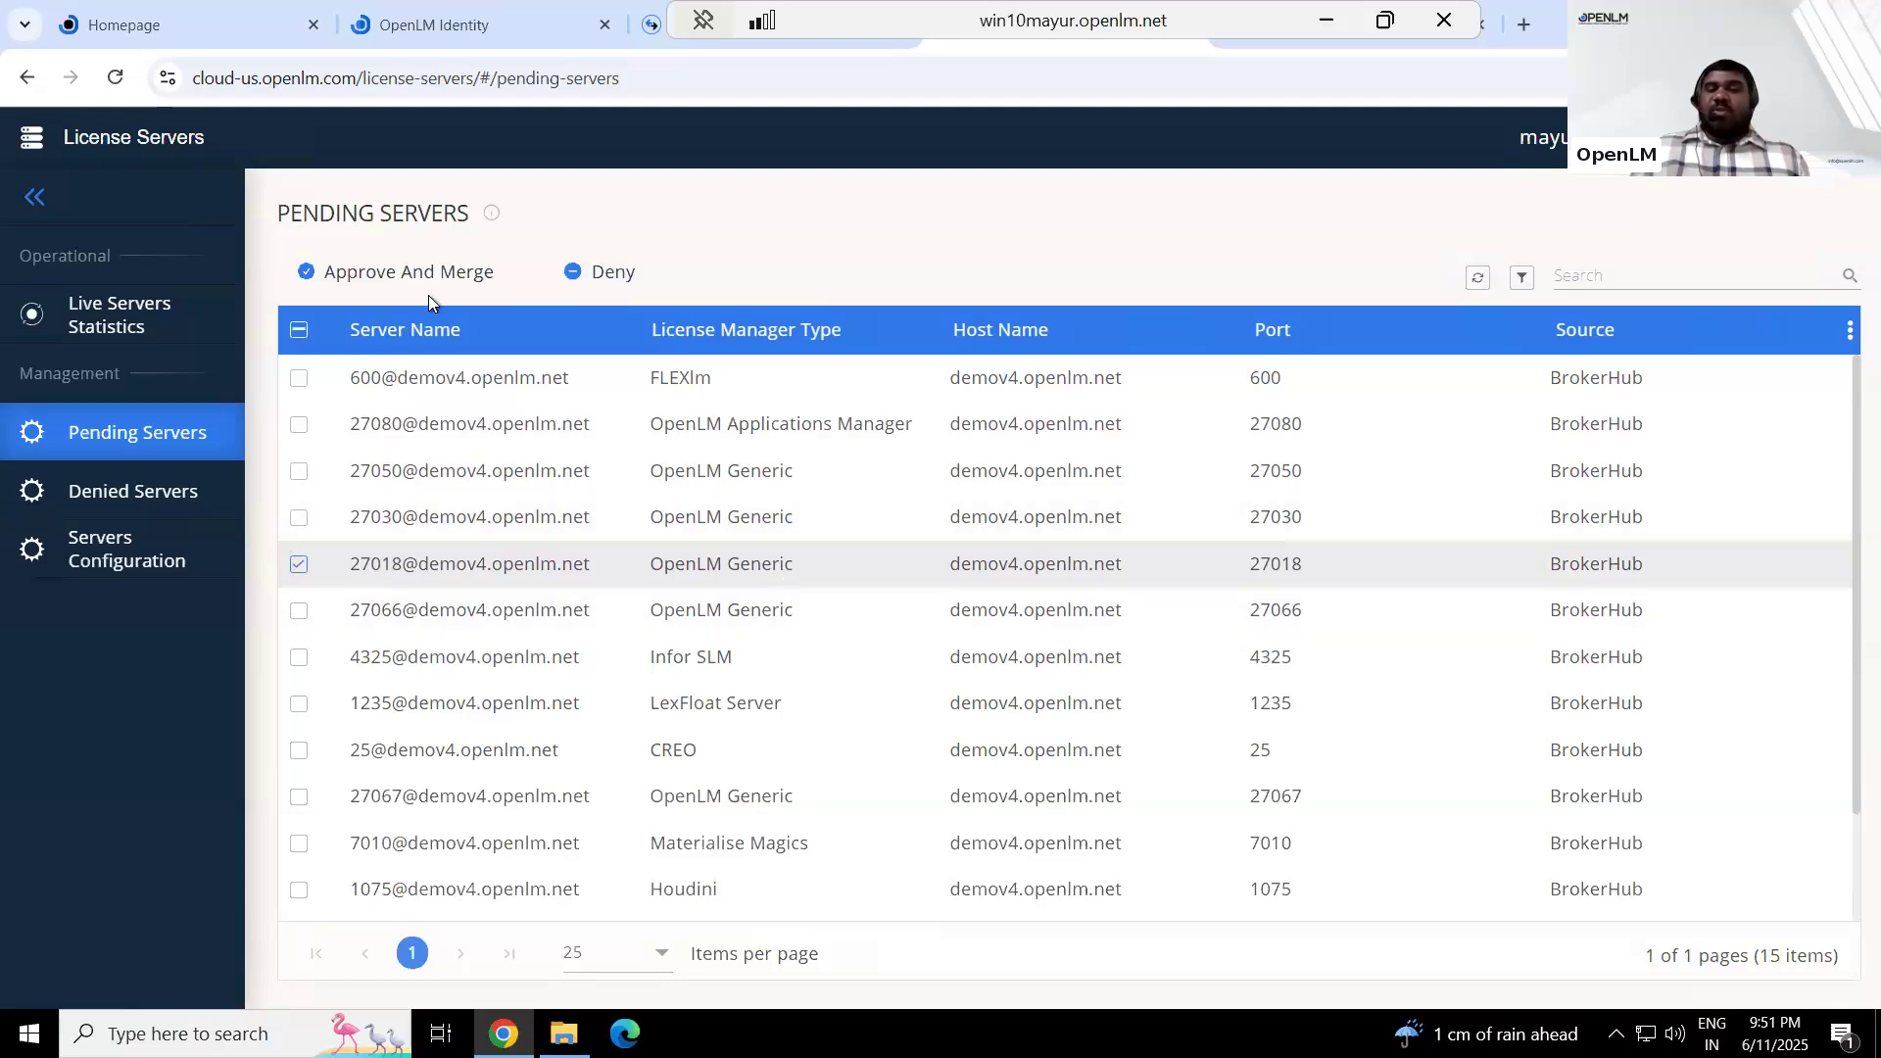
left_click(400, 270)
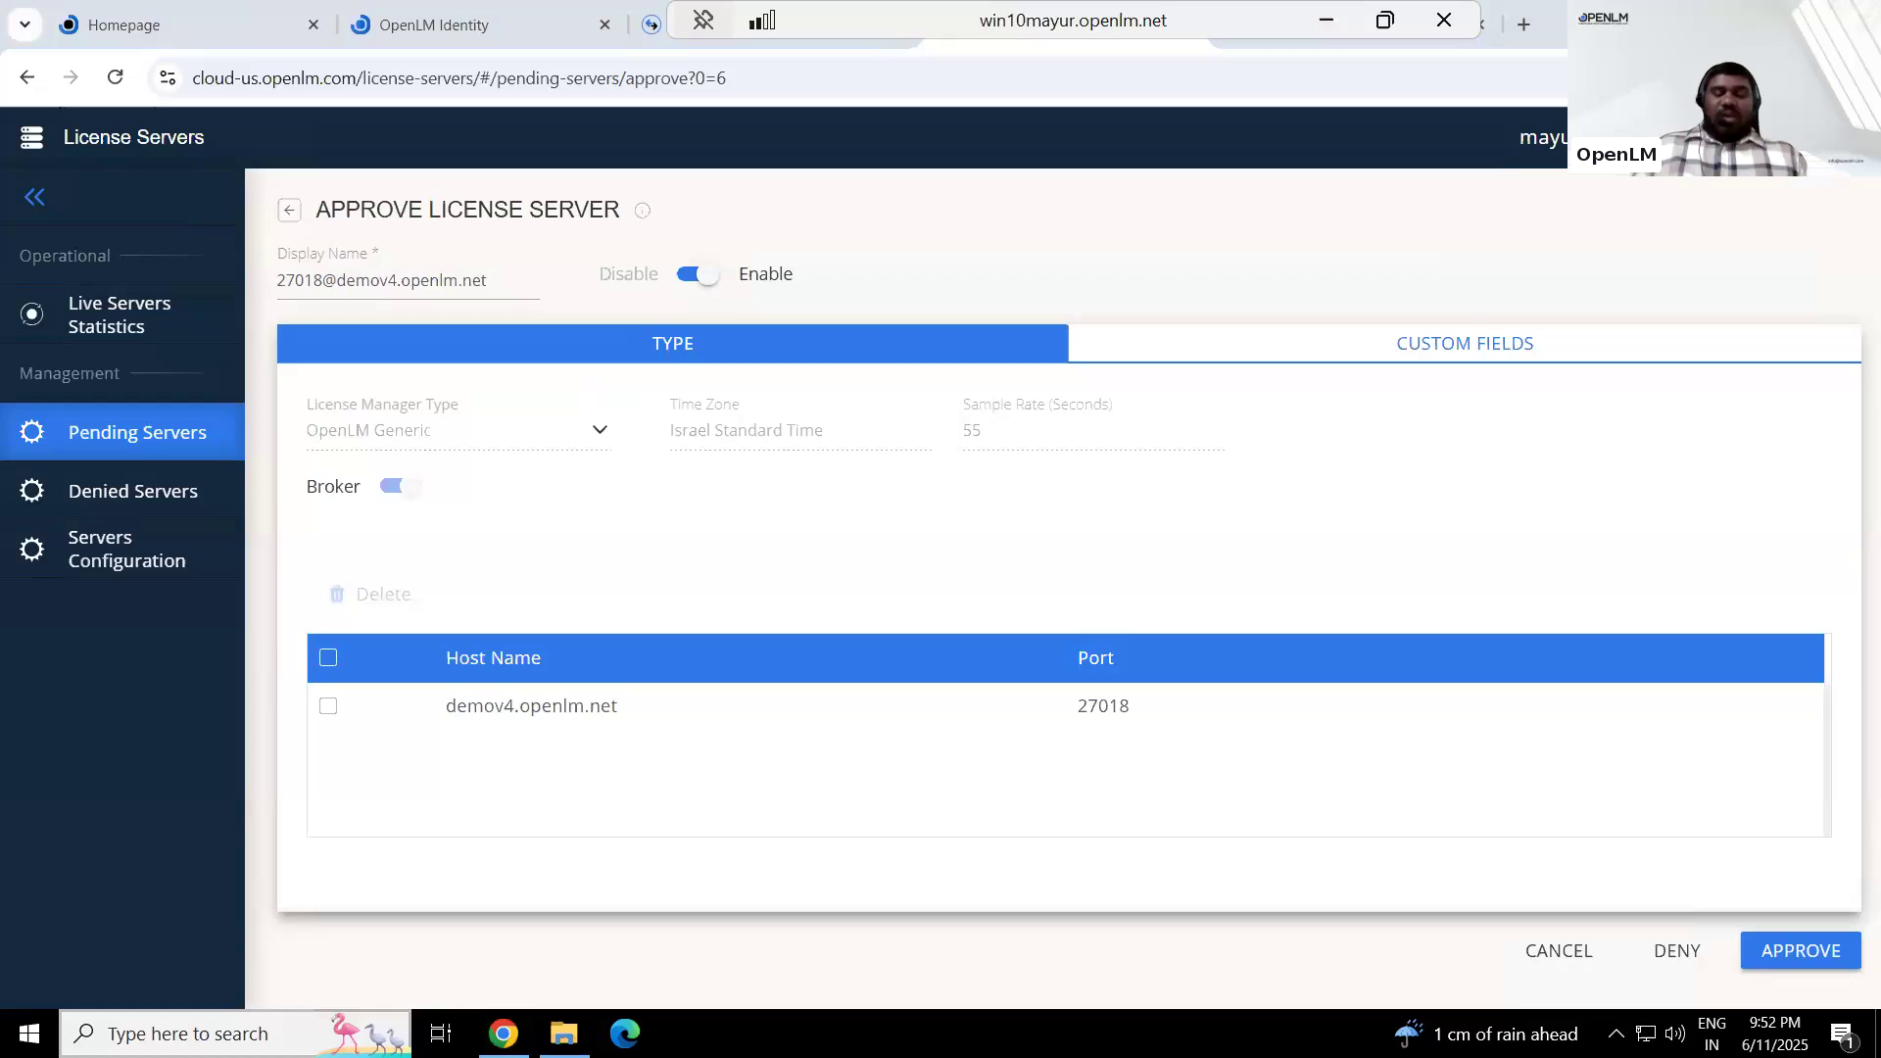
left_click(186, 1033)
type("not[ad")
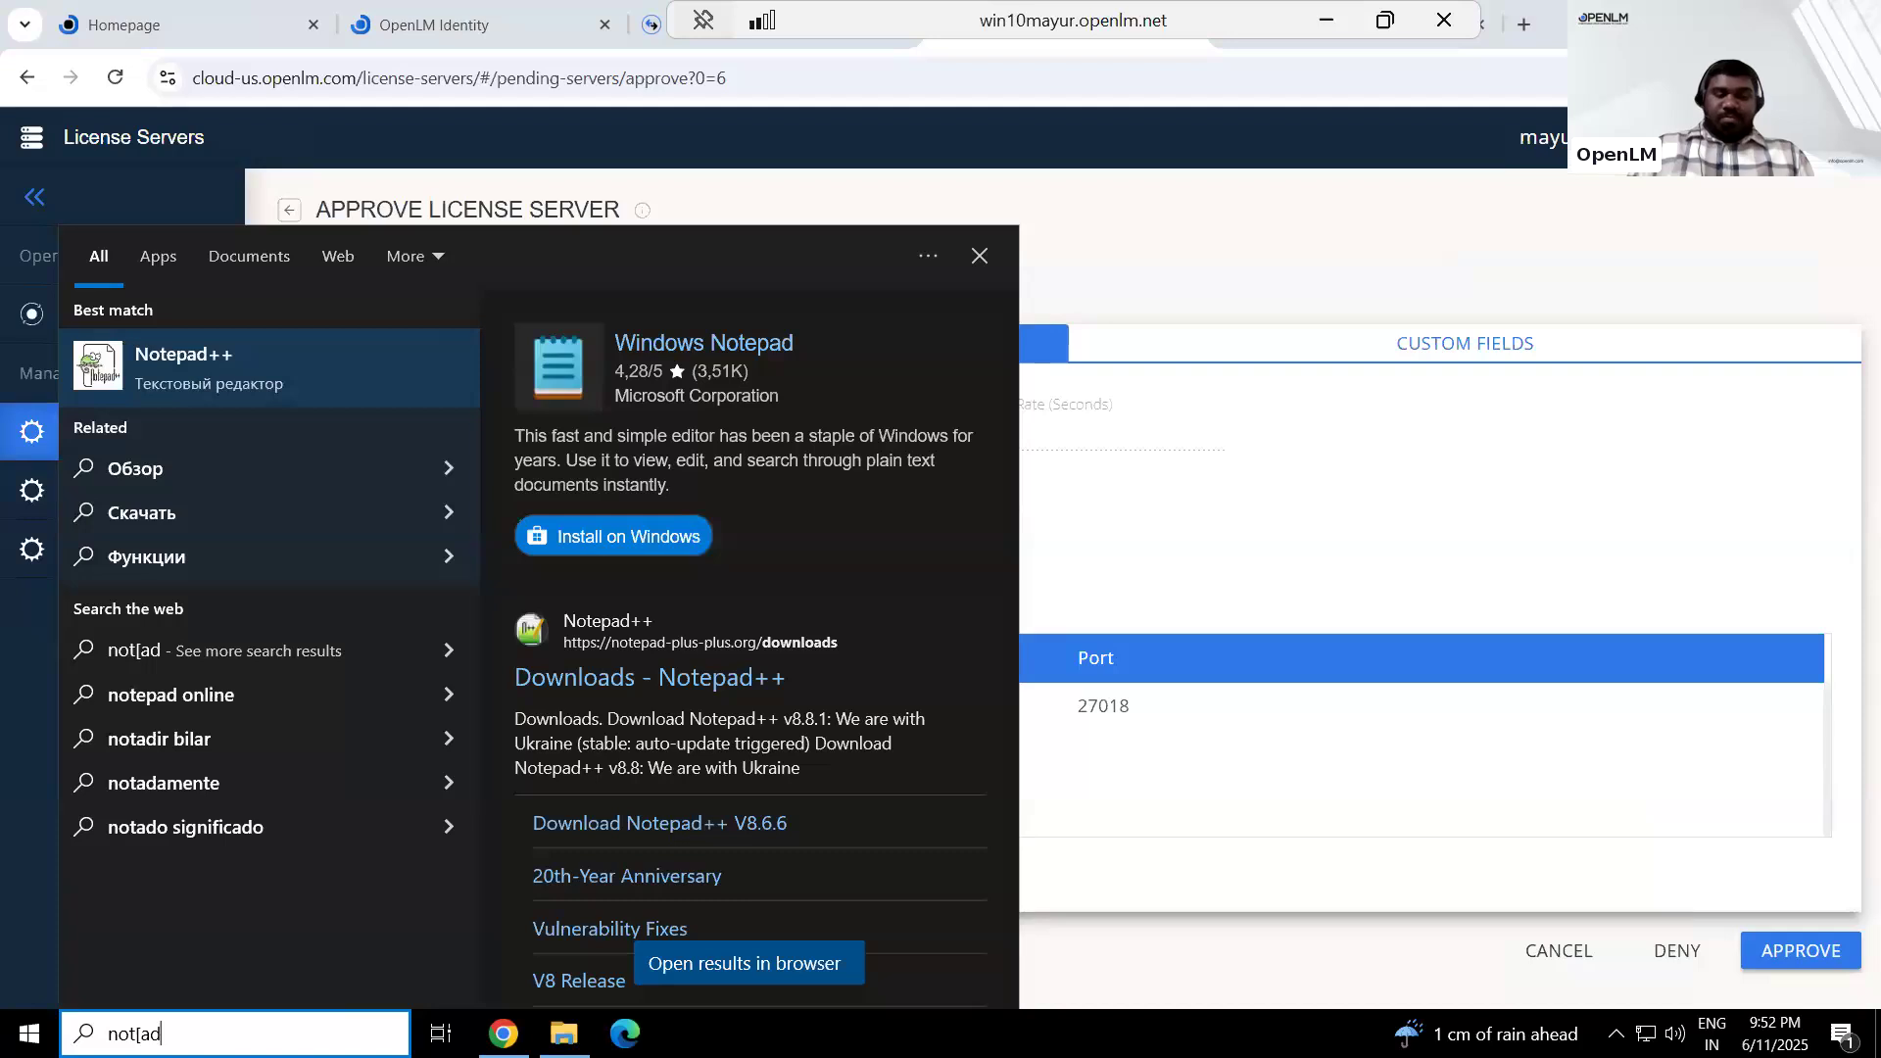
key("BackSpace")
key("BackSpace")
key("BackSpace")
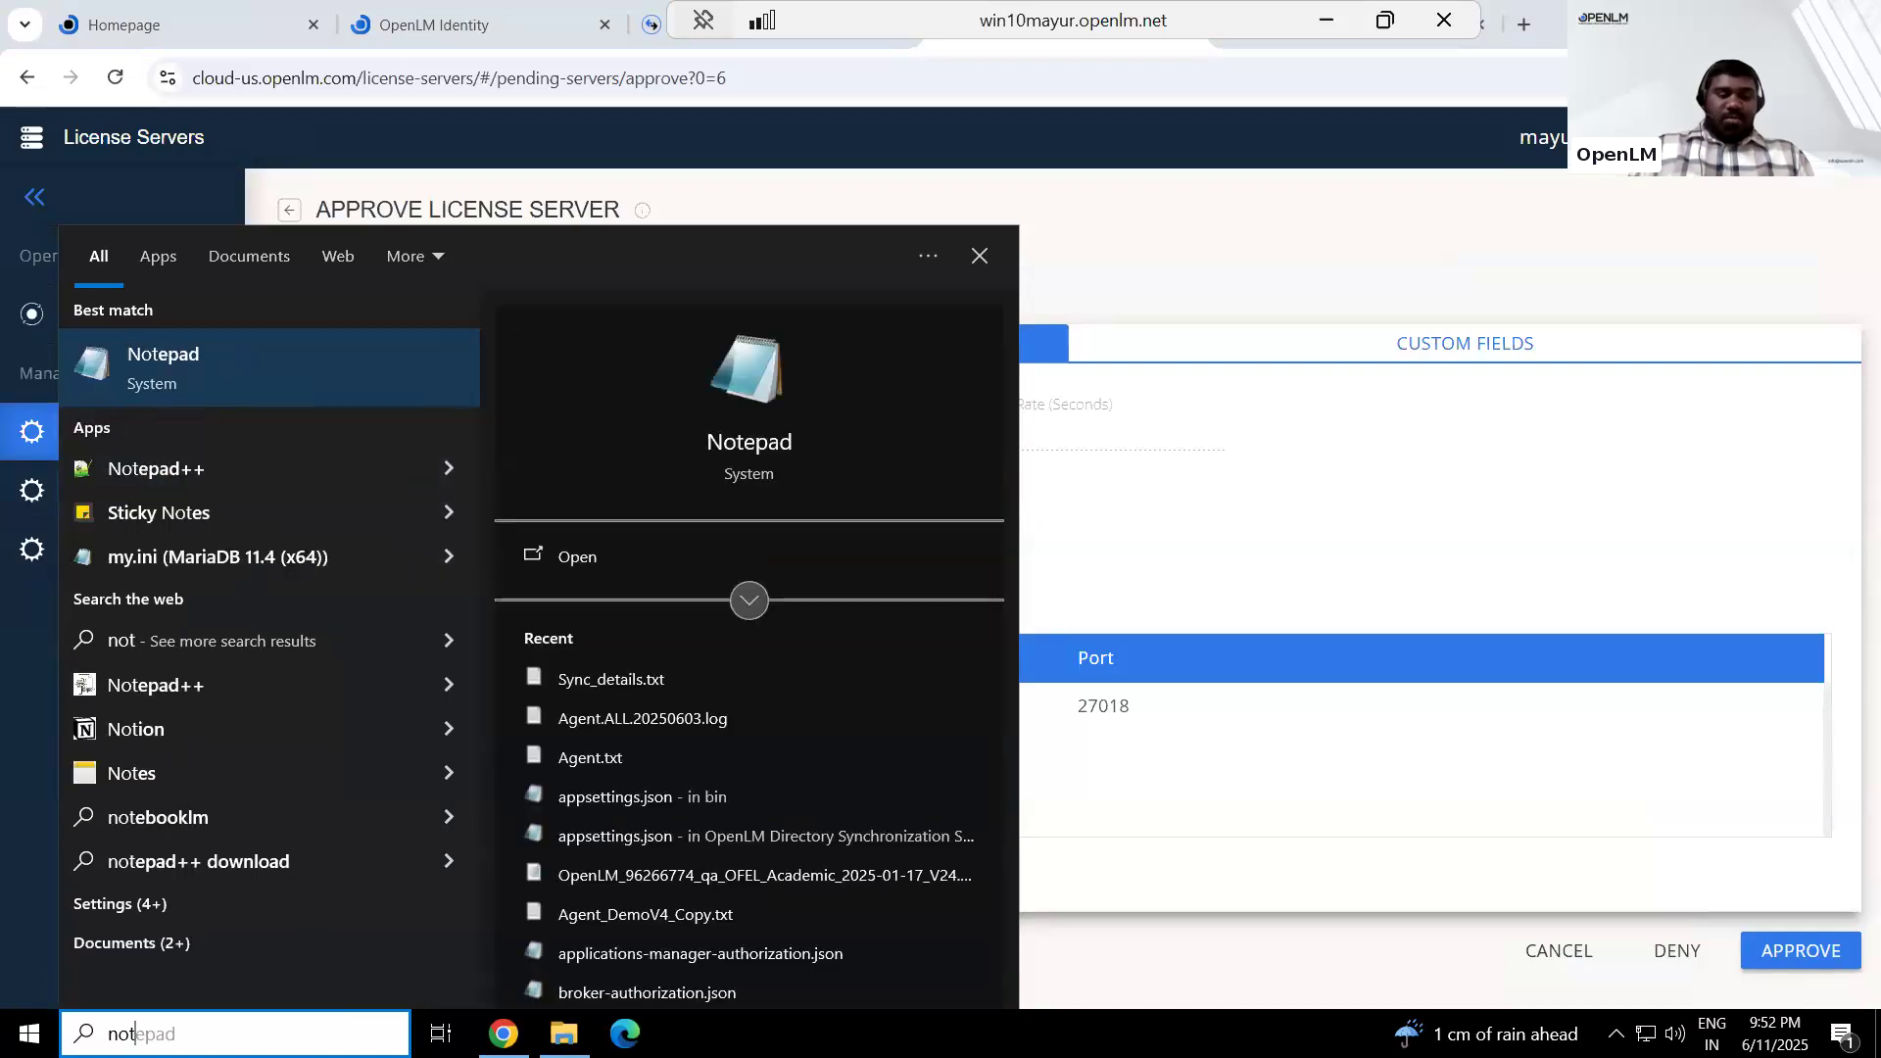
key("BackSpace")
key("BackSpace")
key("BackSpace")
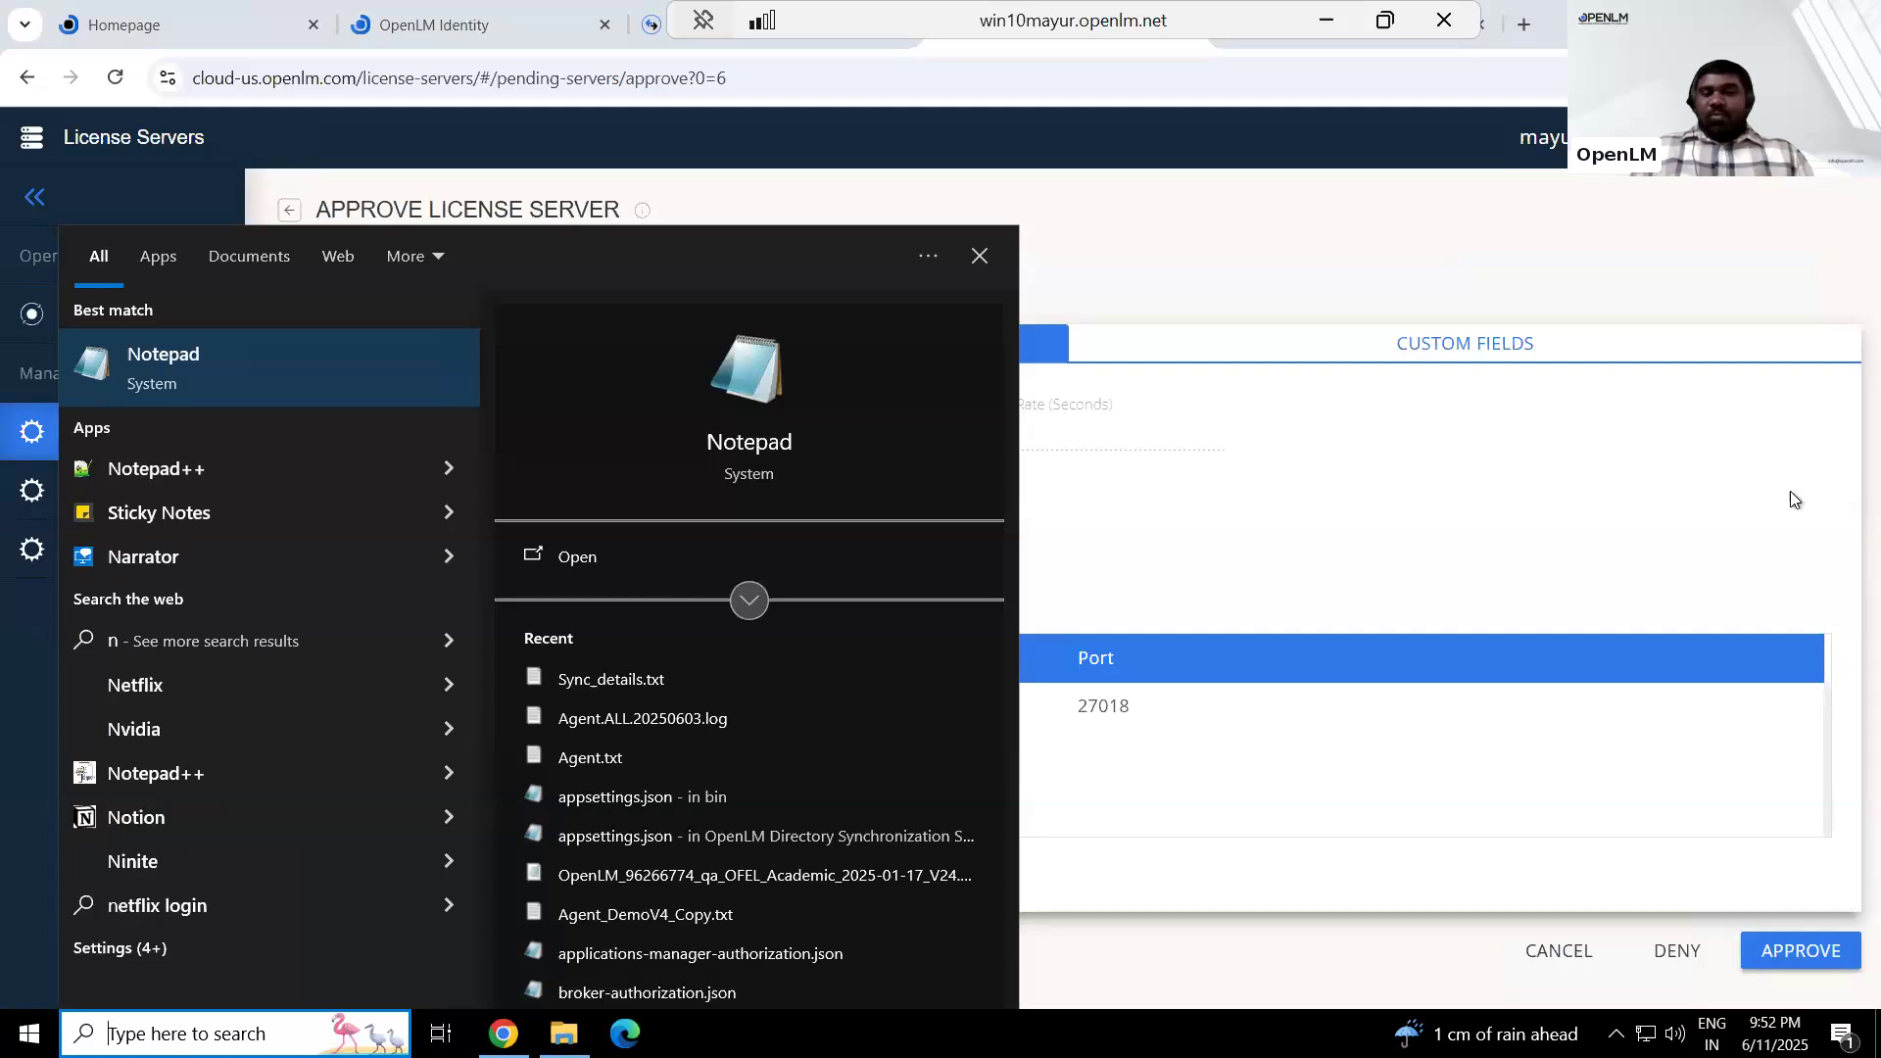
left_click(1730, 423)
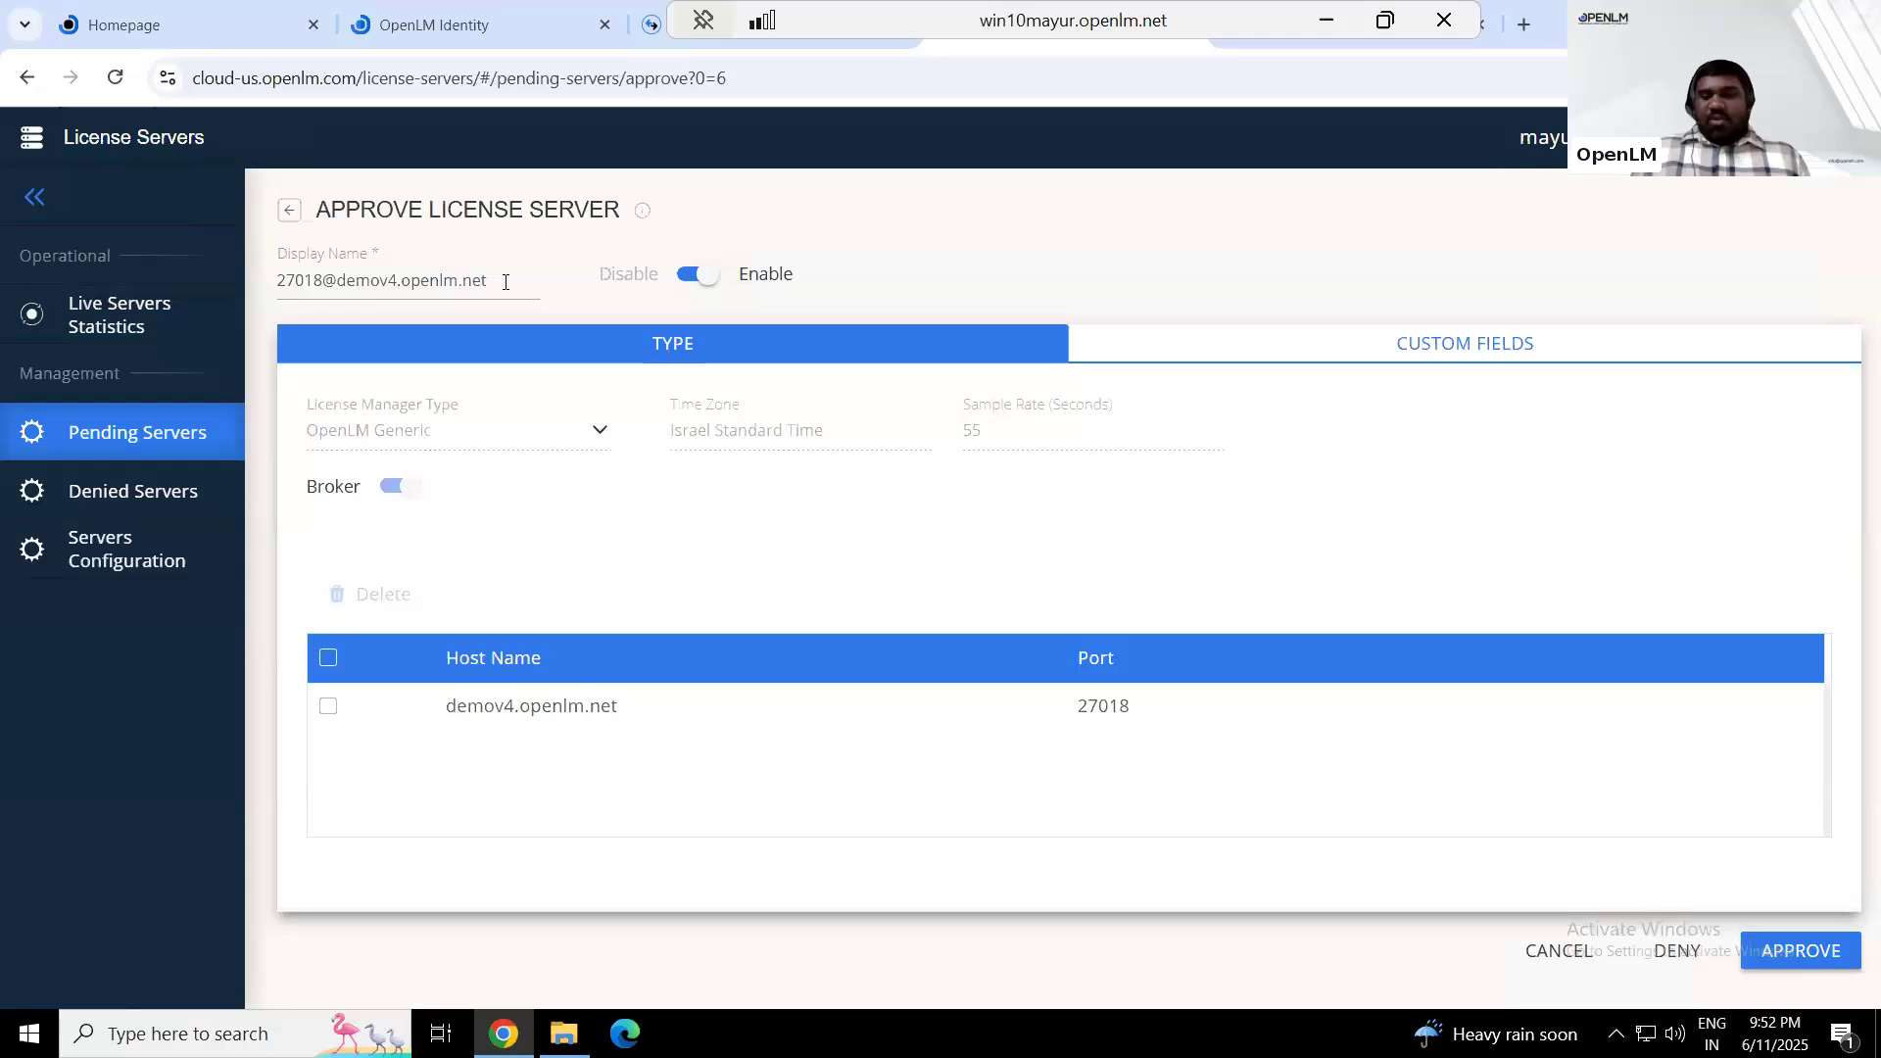
left_click(1799, 951)
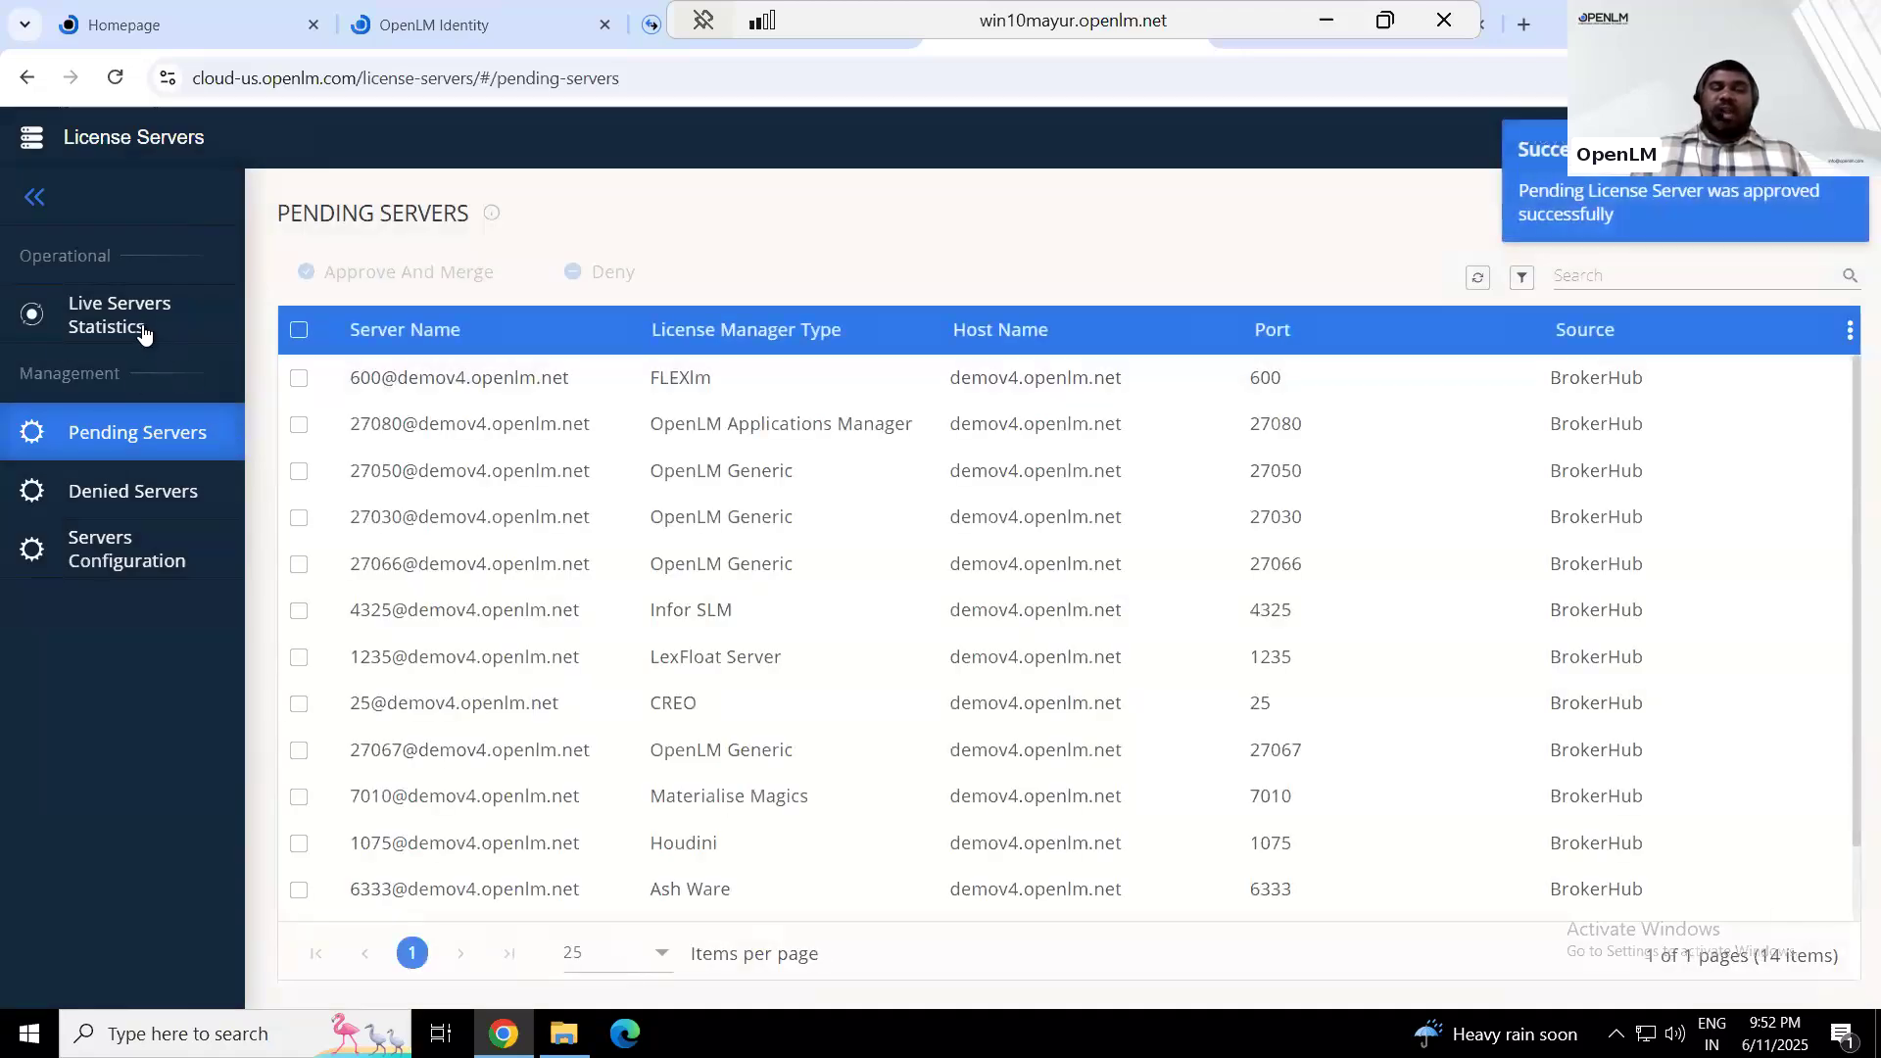
left_click(143, 333)
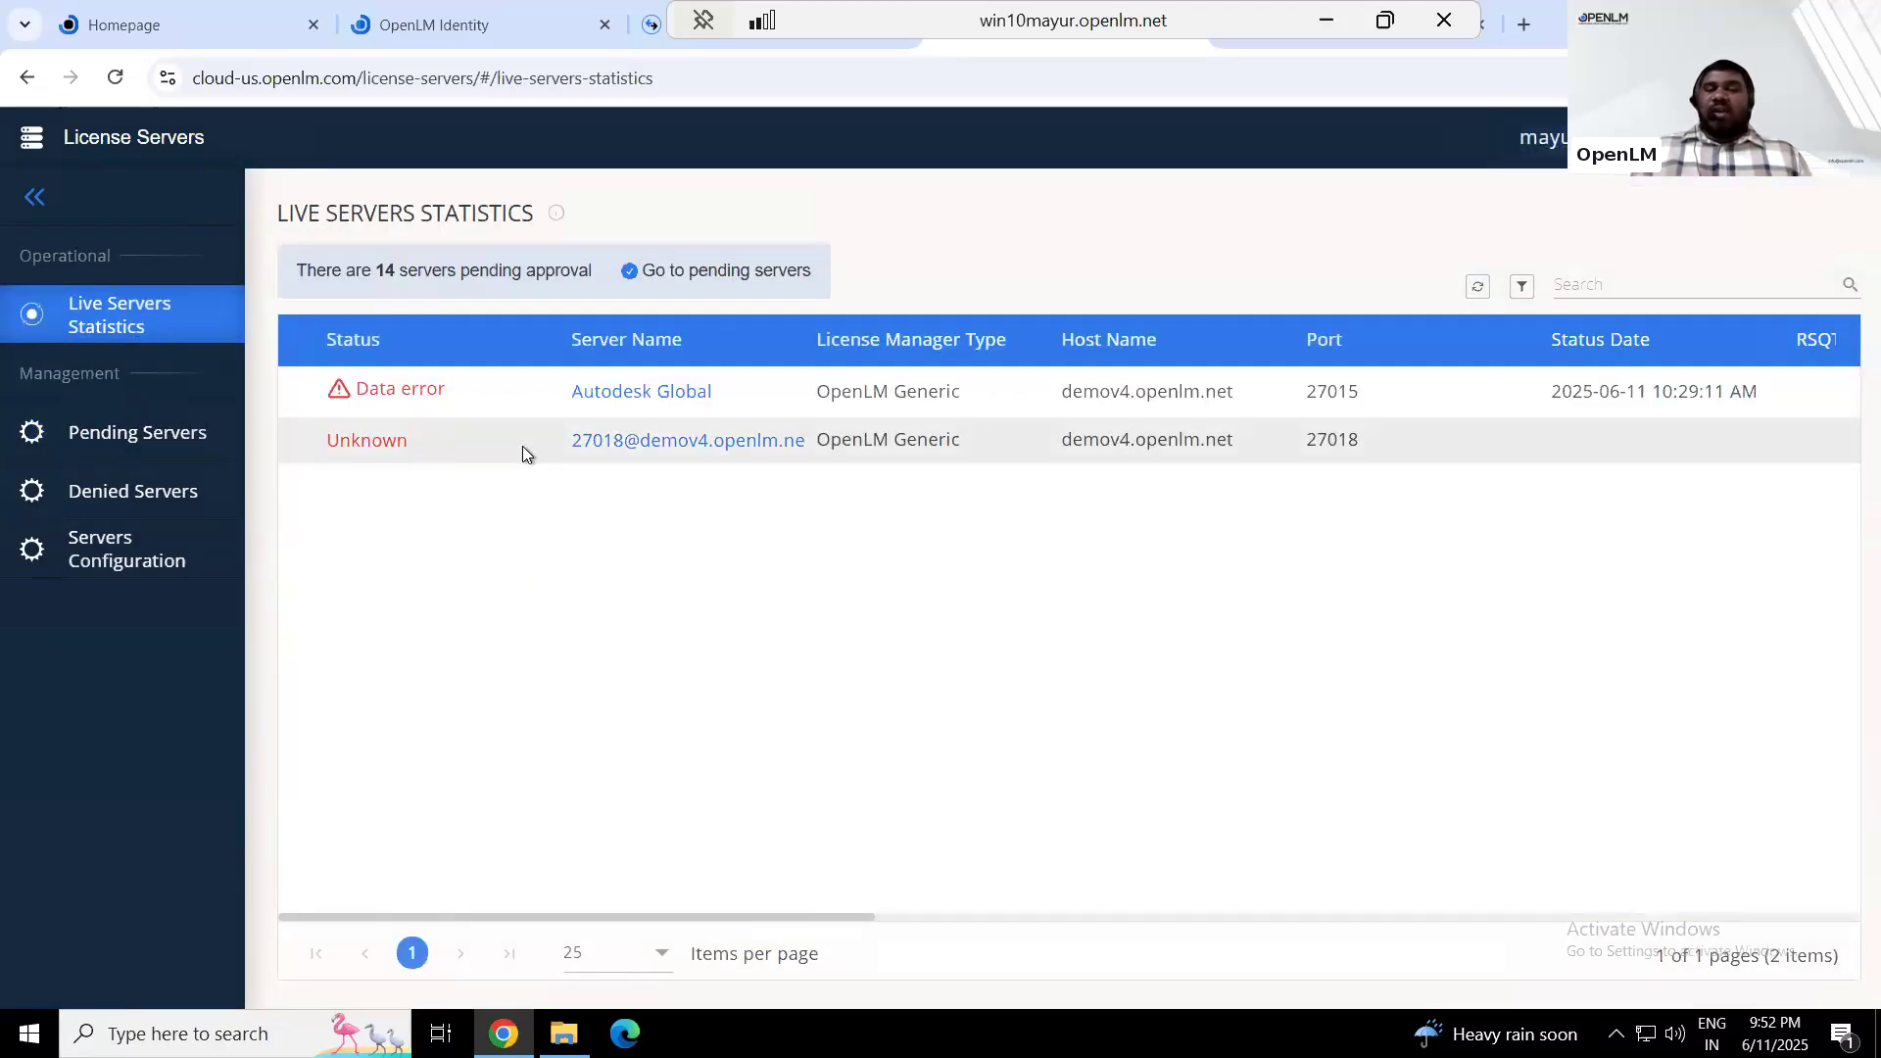
left_click(1477, 288)
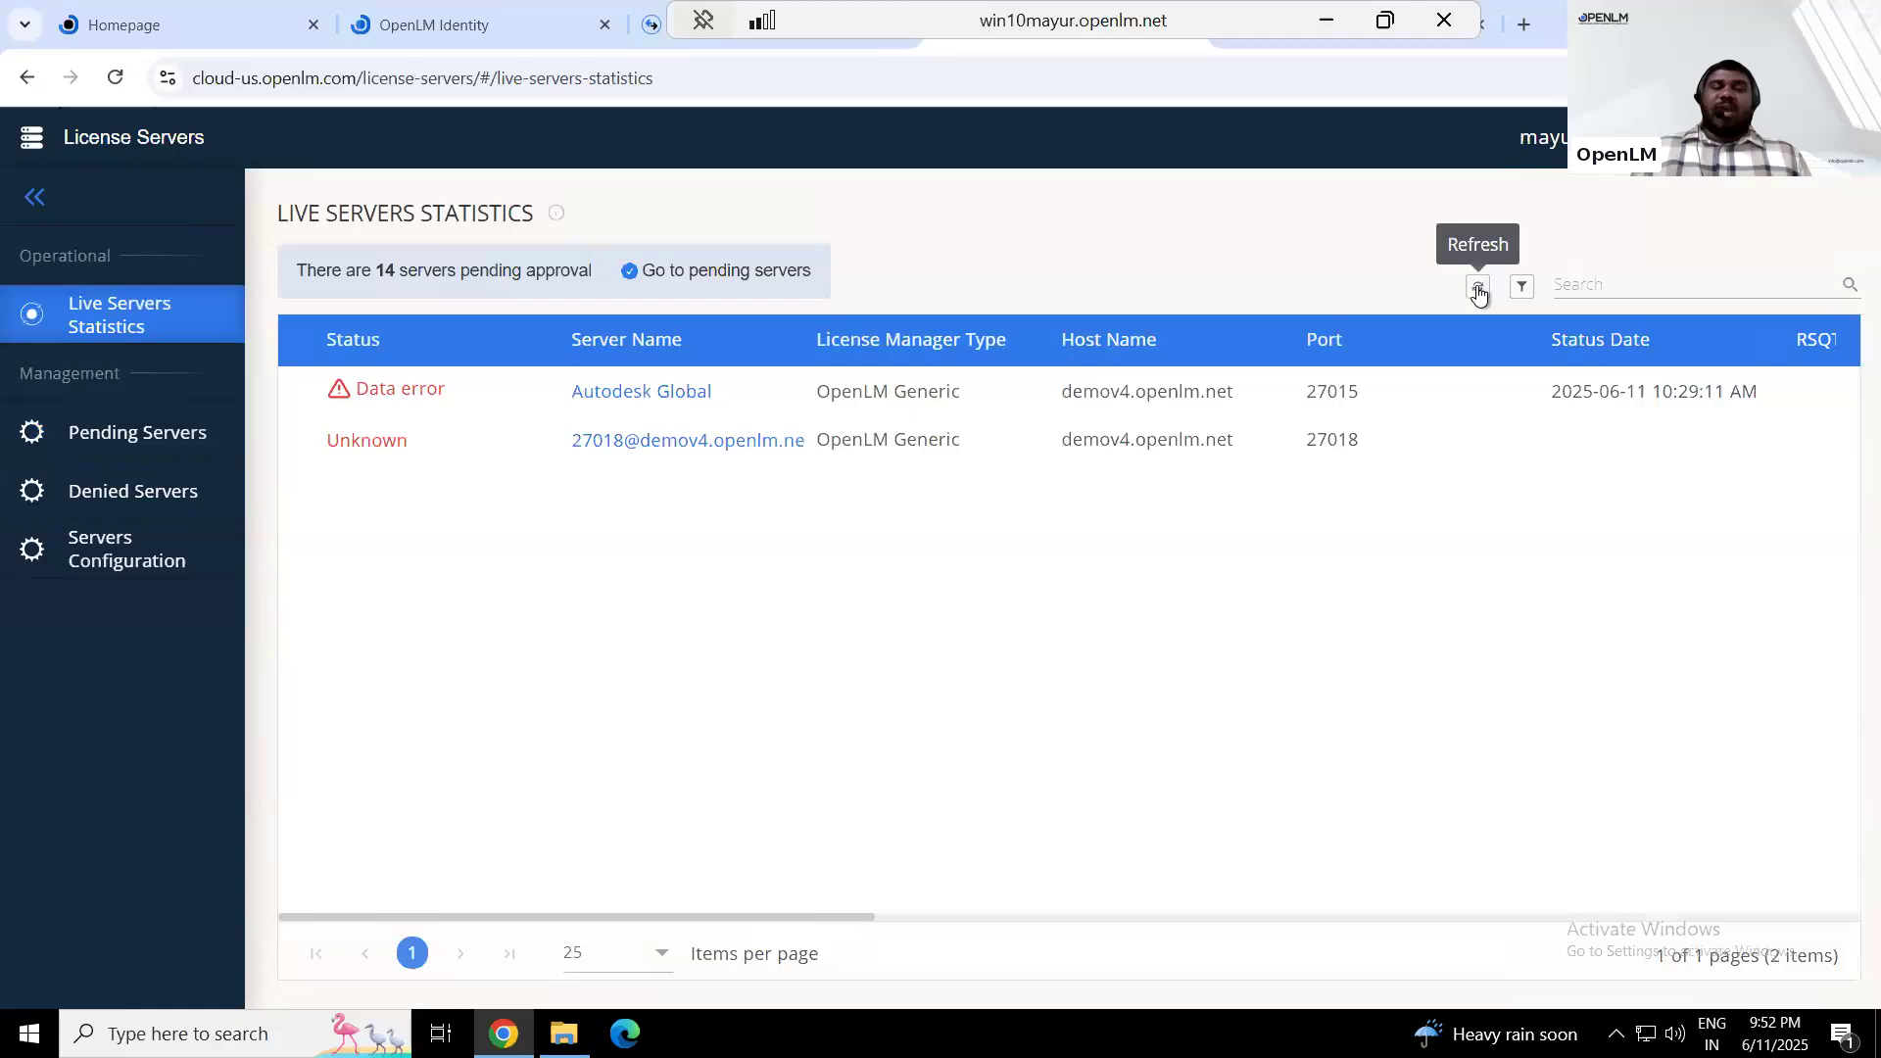
double_click(1477, 288)
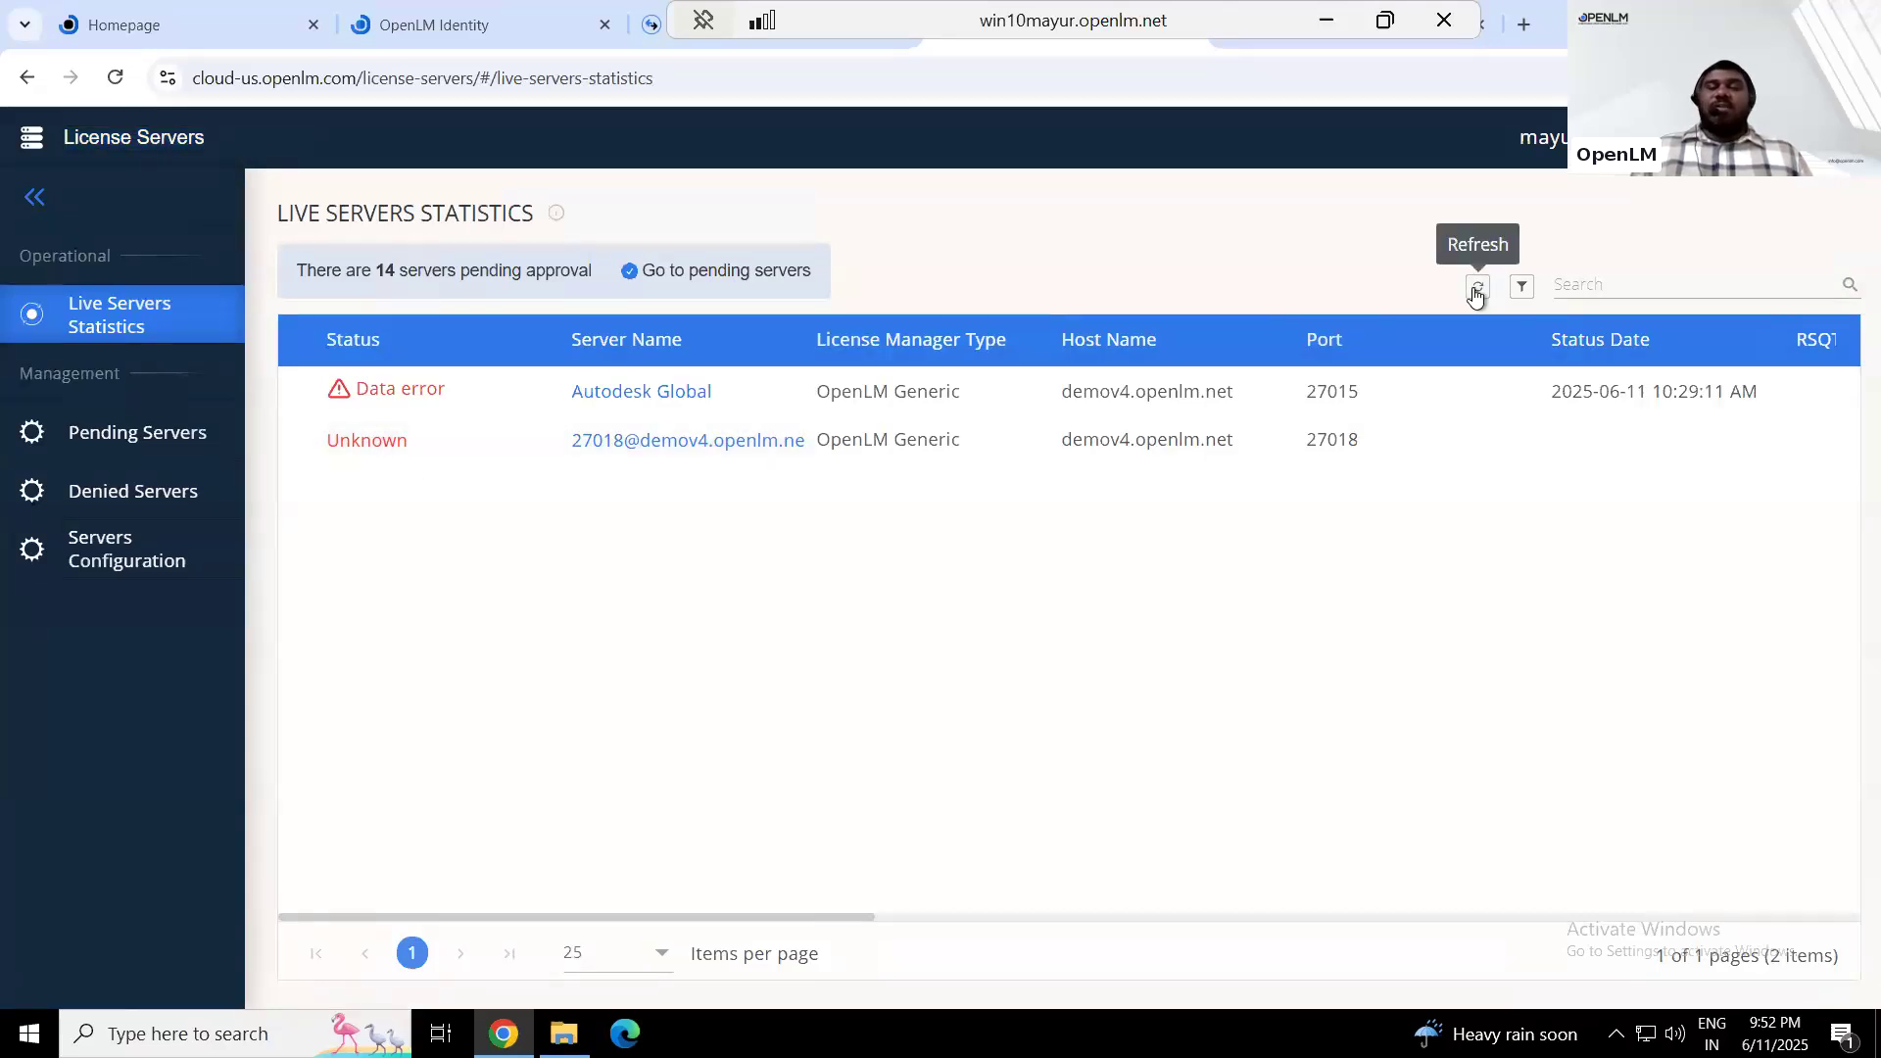
left_click(1476, 290)
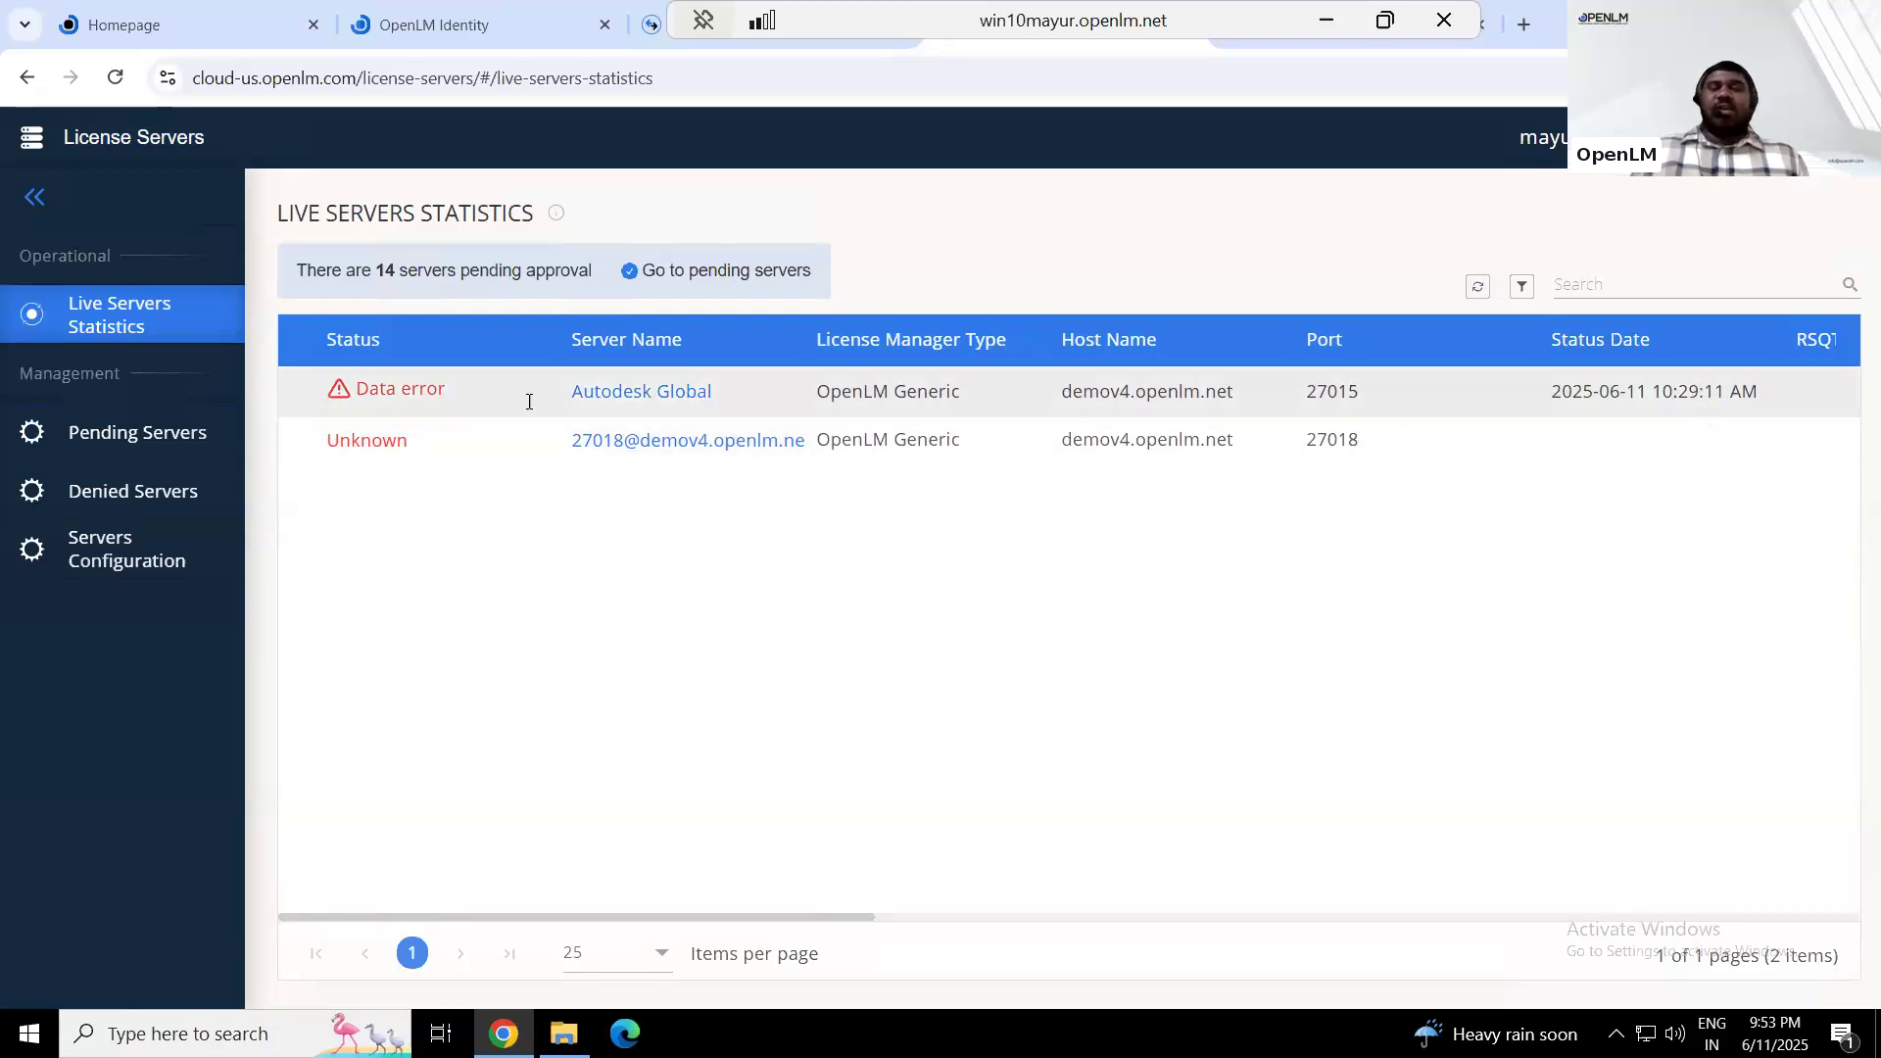
Review the live statistics columns and the pending, denied and configured server lists, returning to refresh the live statistics
left_click_drag(814, 915, 1092, 919)
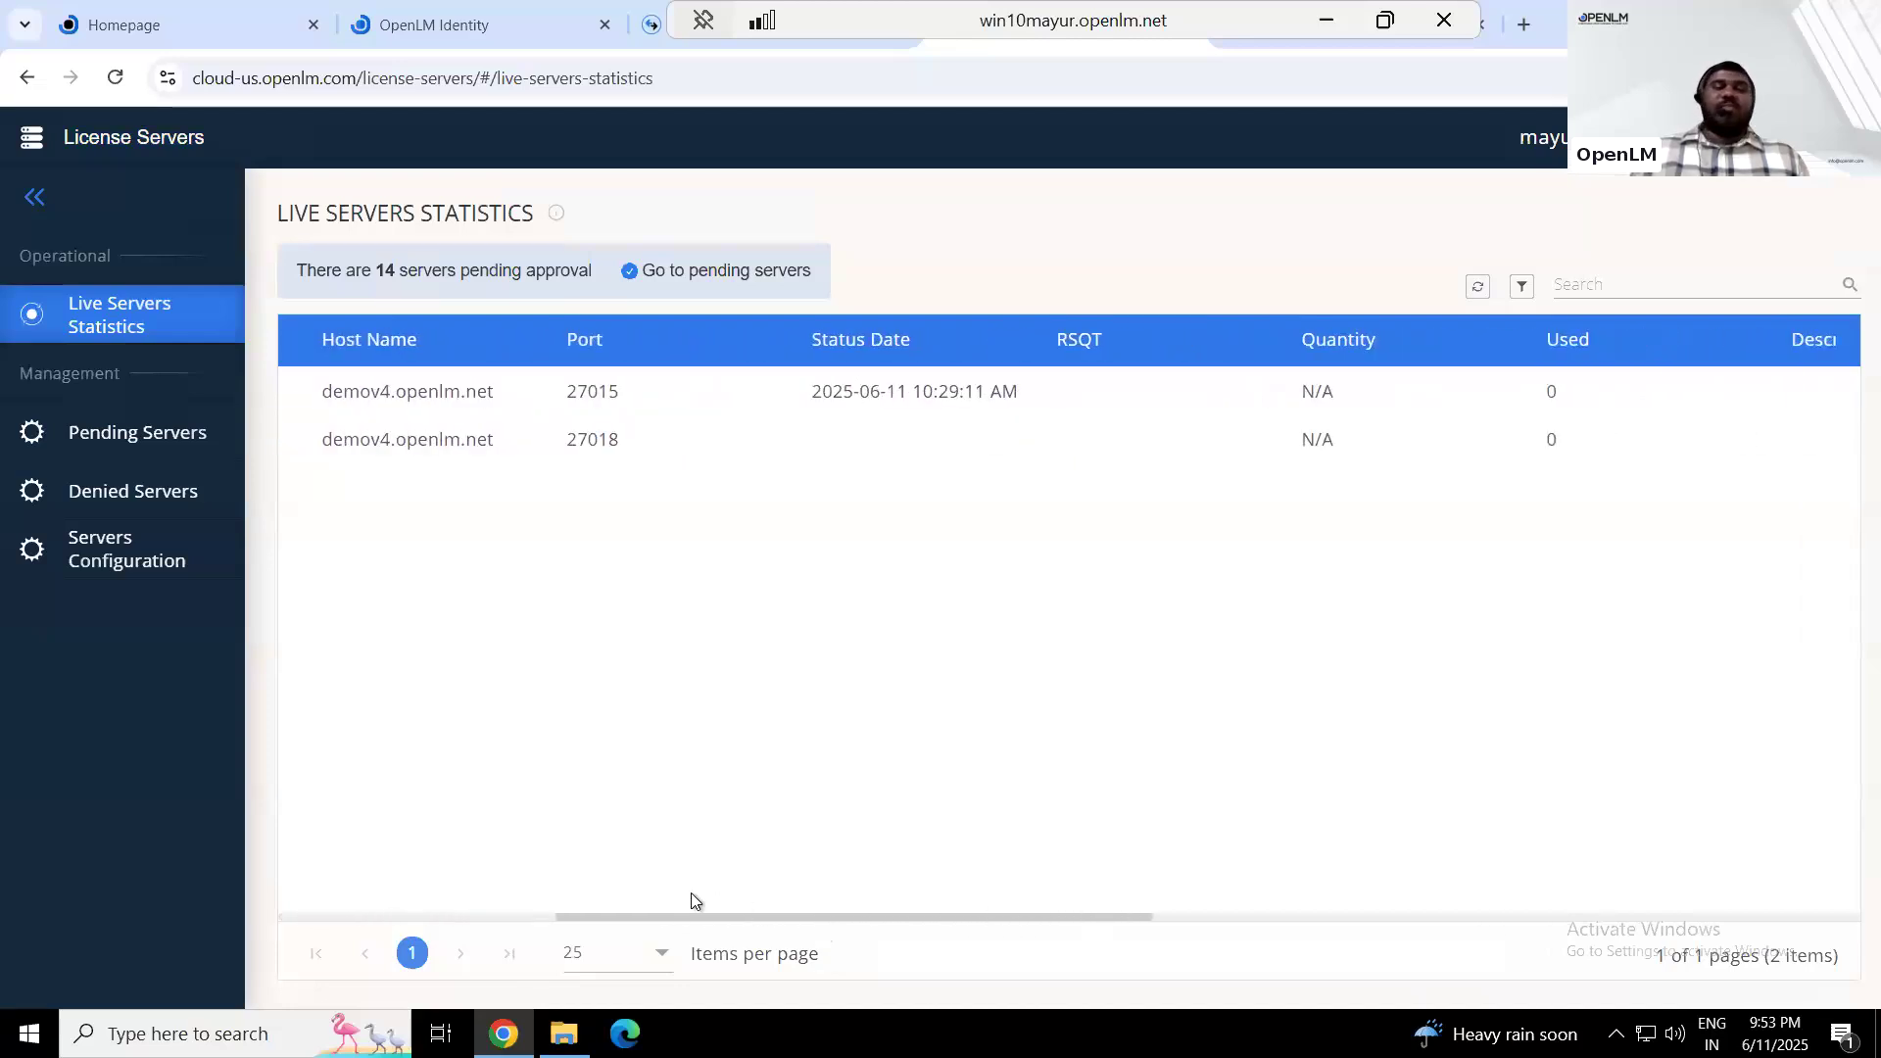
left_click_drag(690, 893, 402, 844)
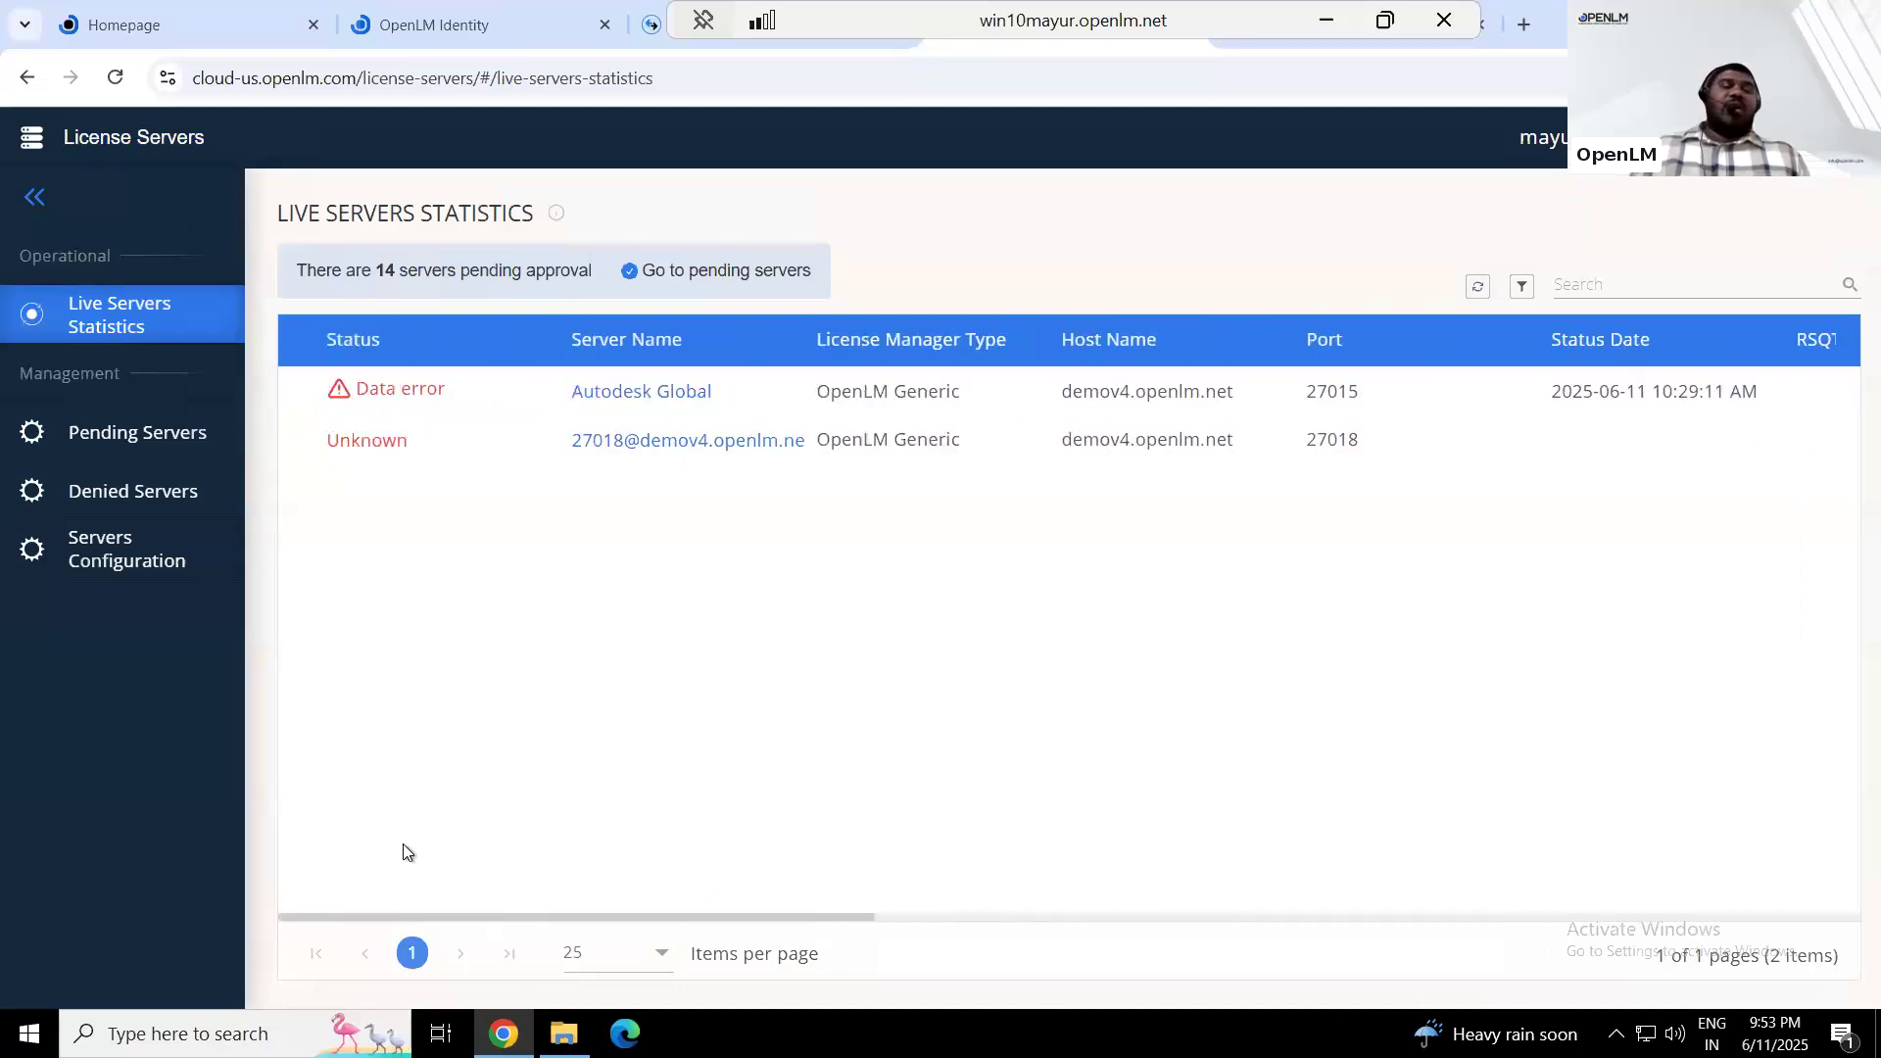
left_click(116, 446)
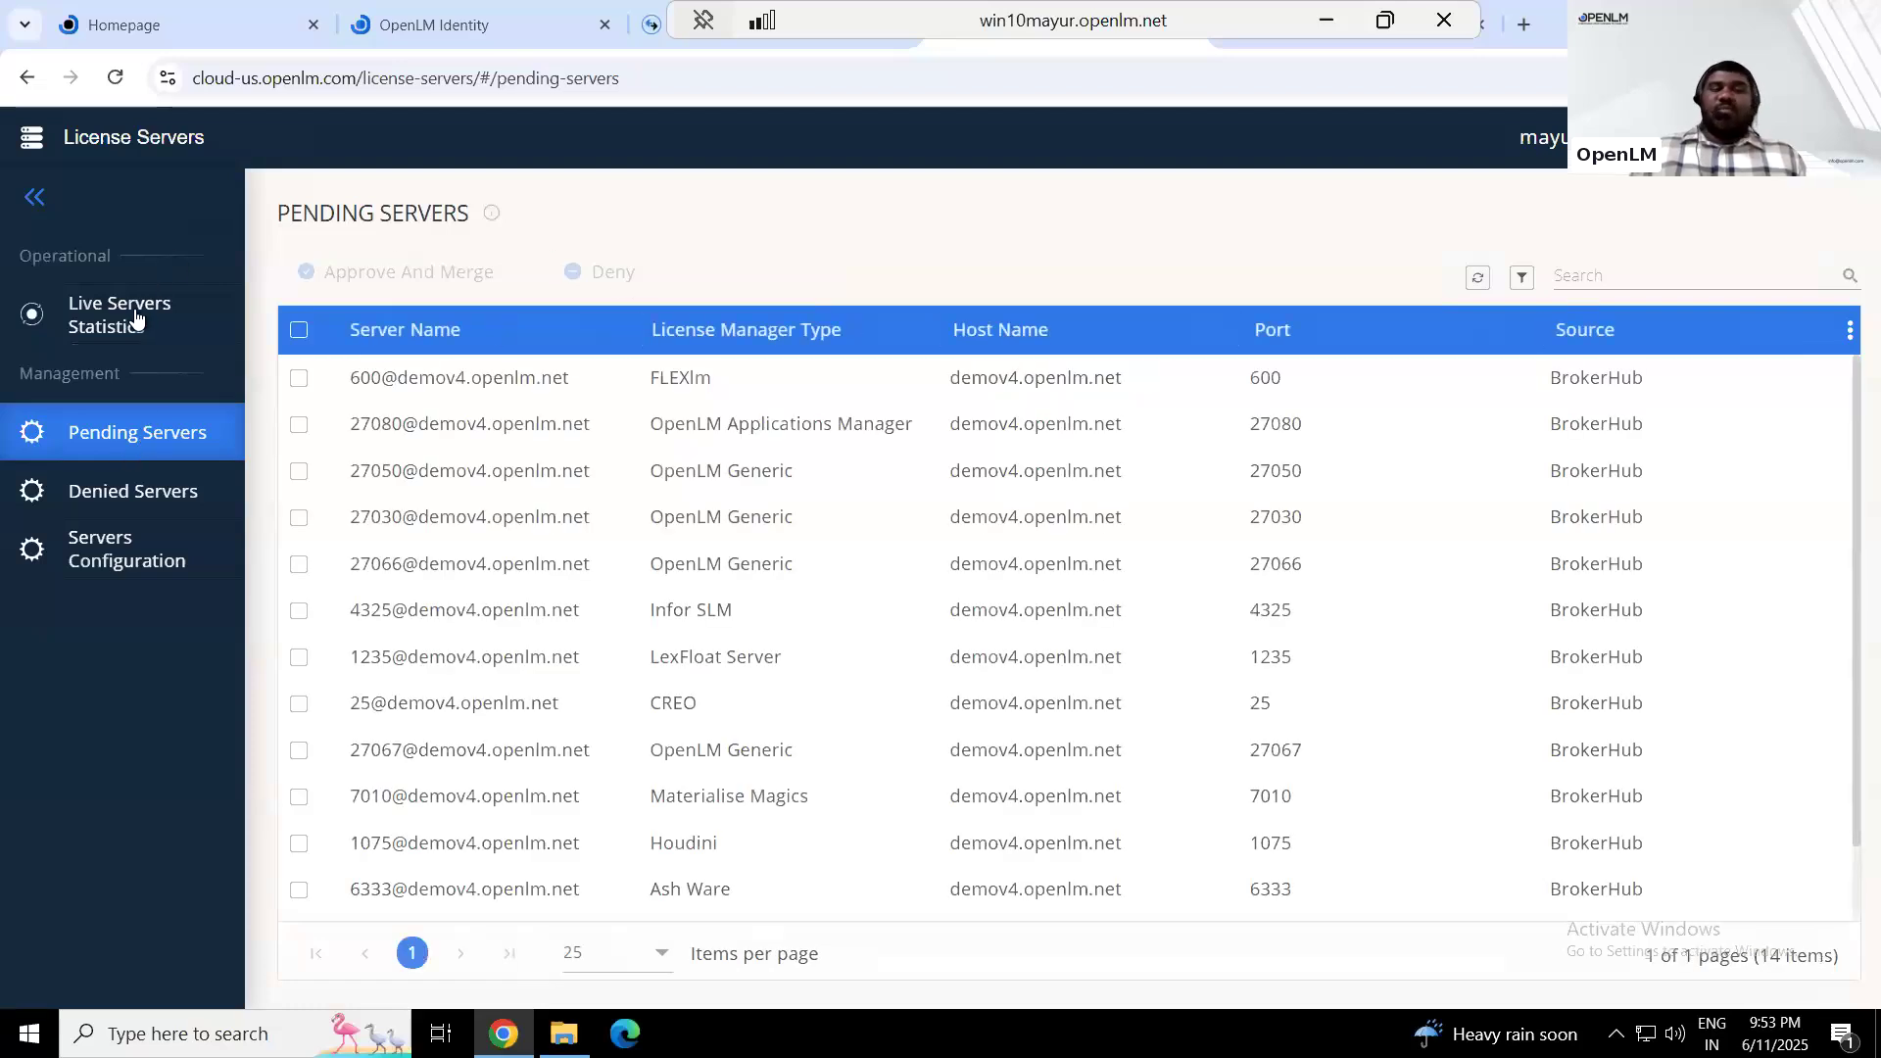
left_click(136, 318)
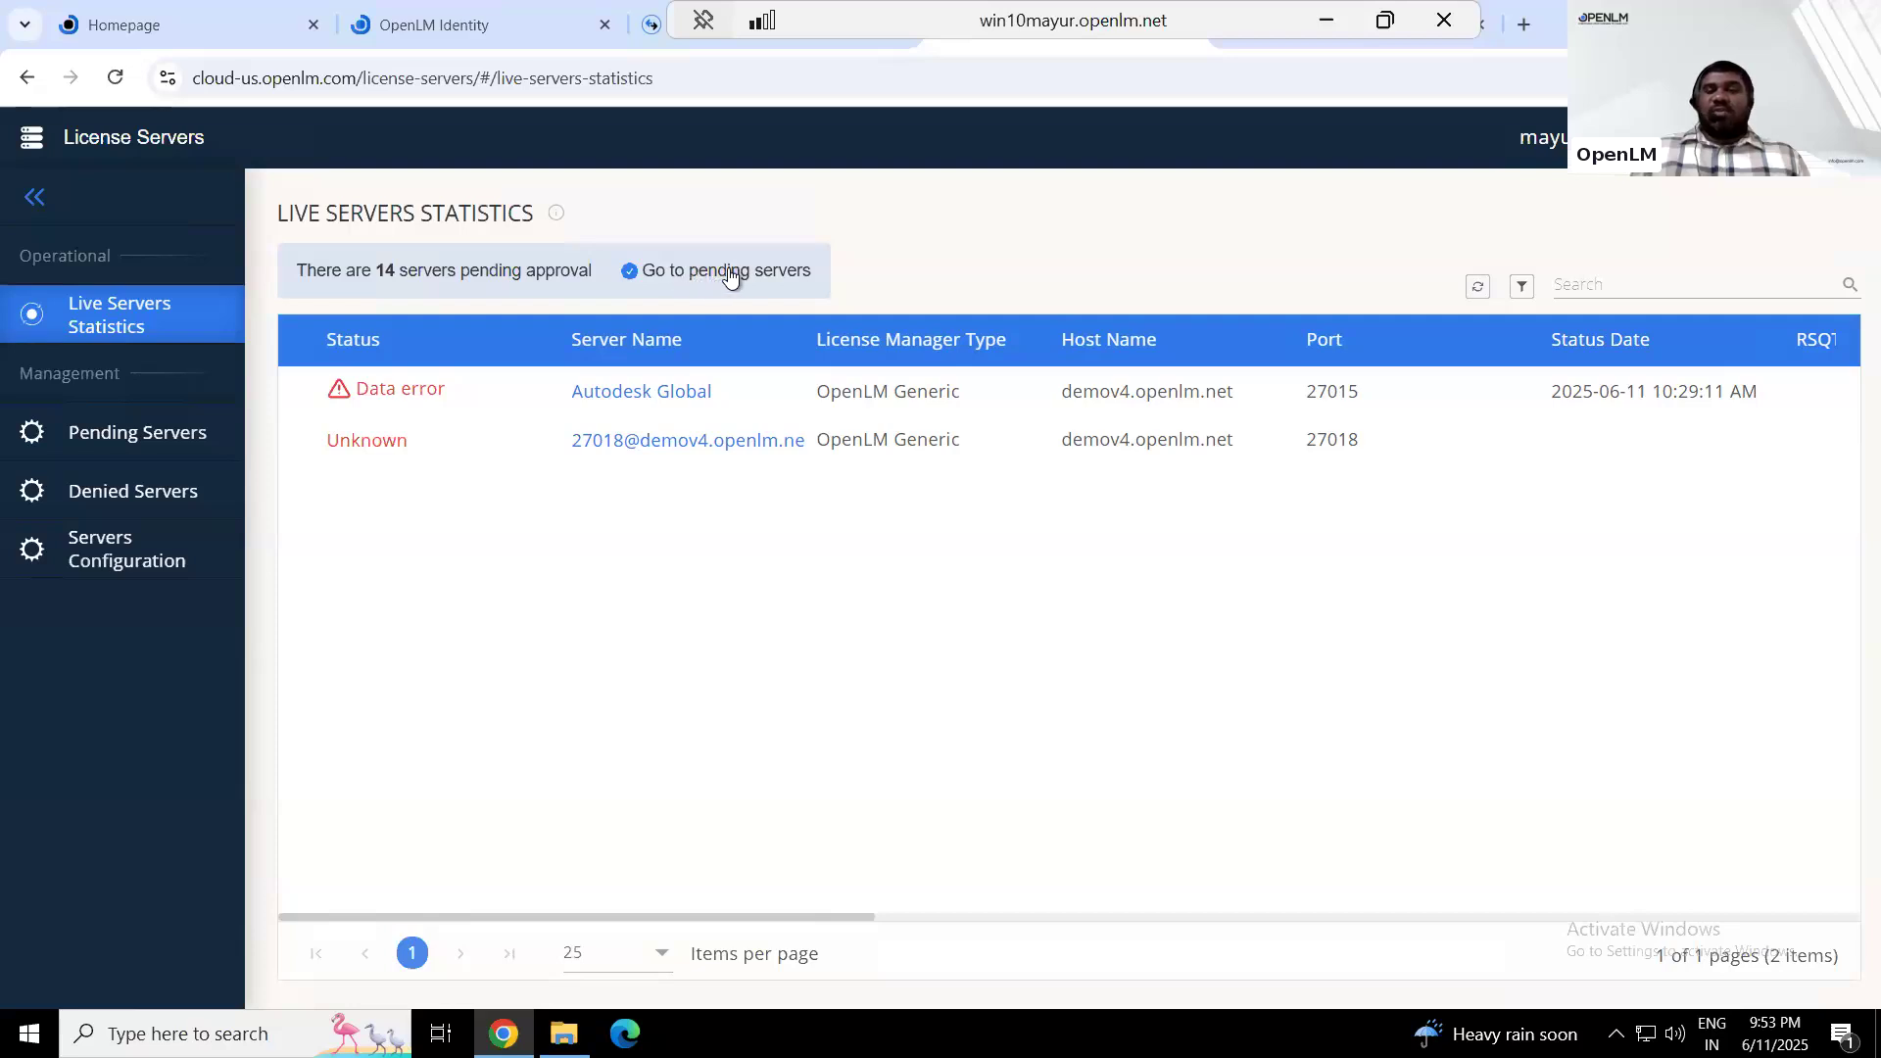
left_click(137, 502)
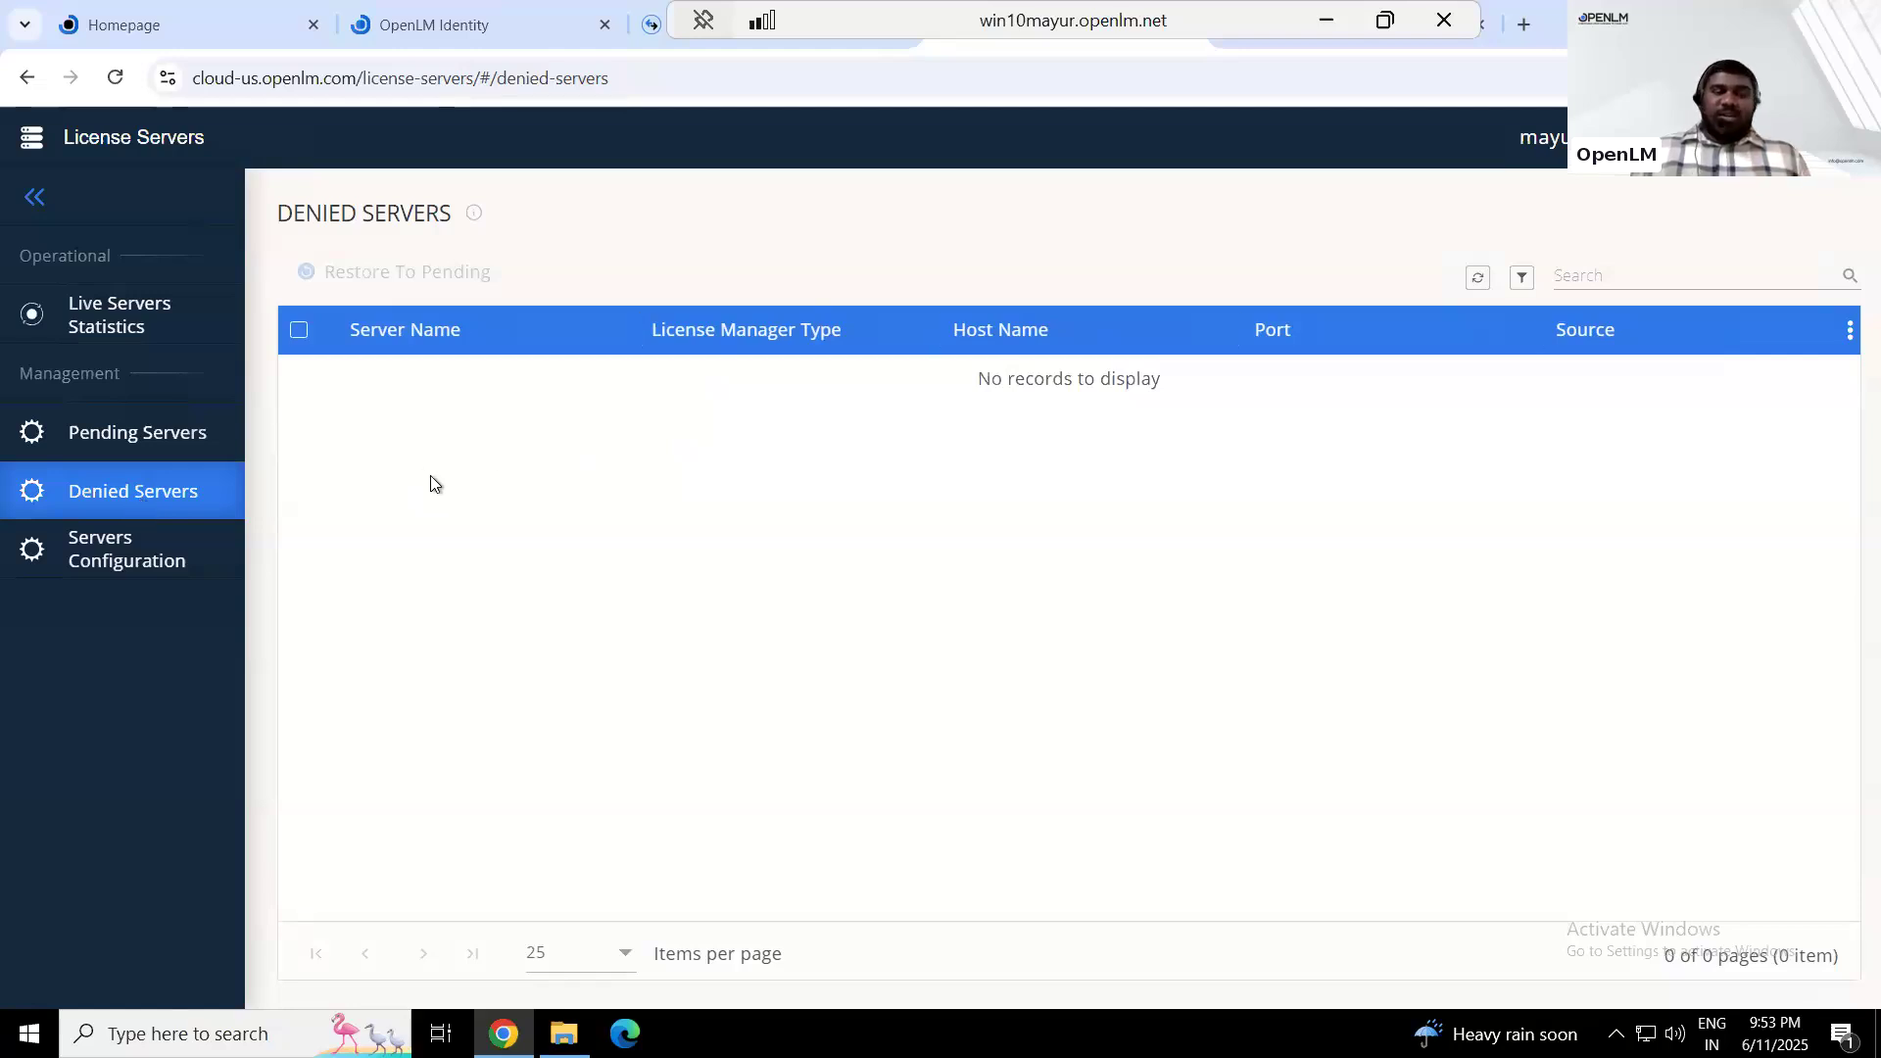
left_click(143, 545)
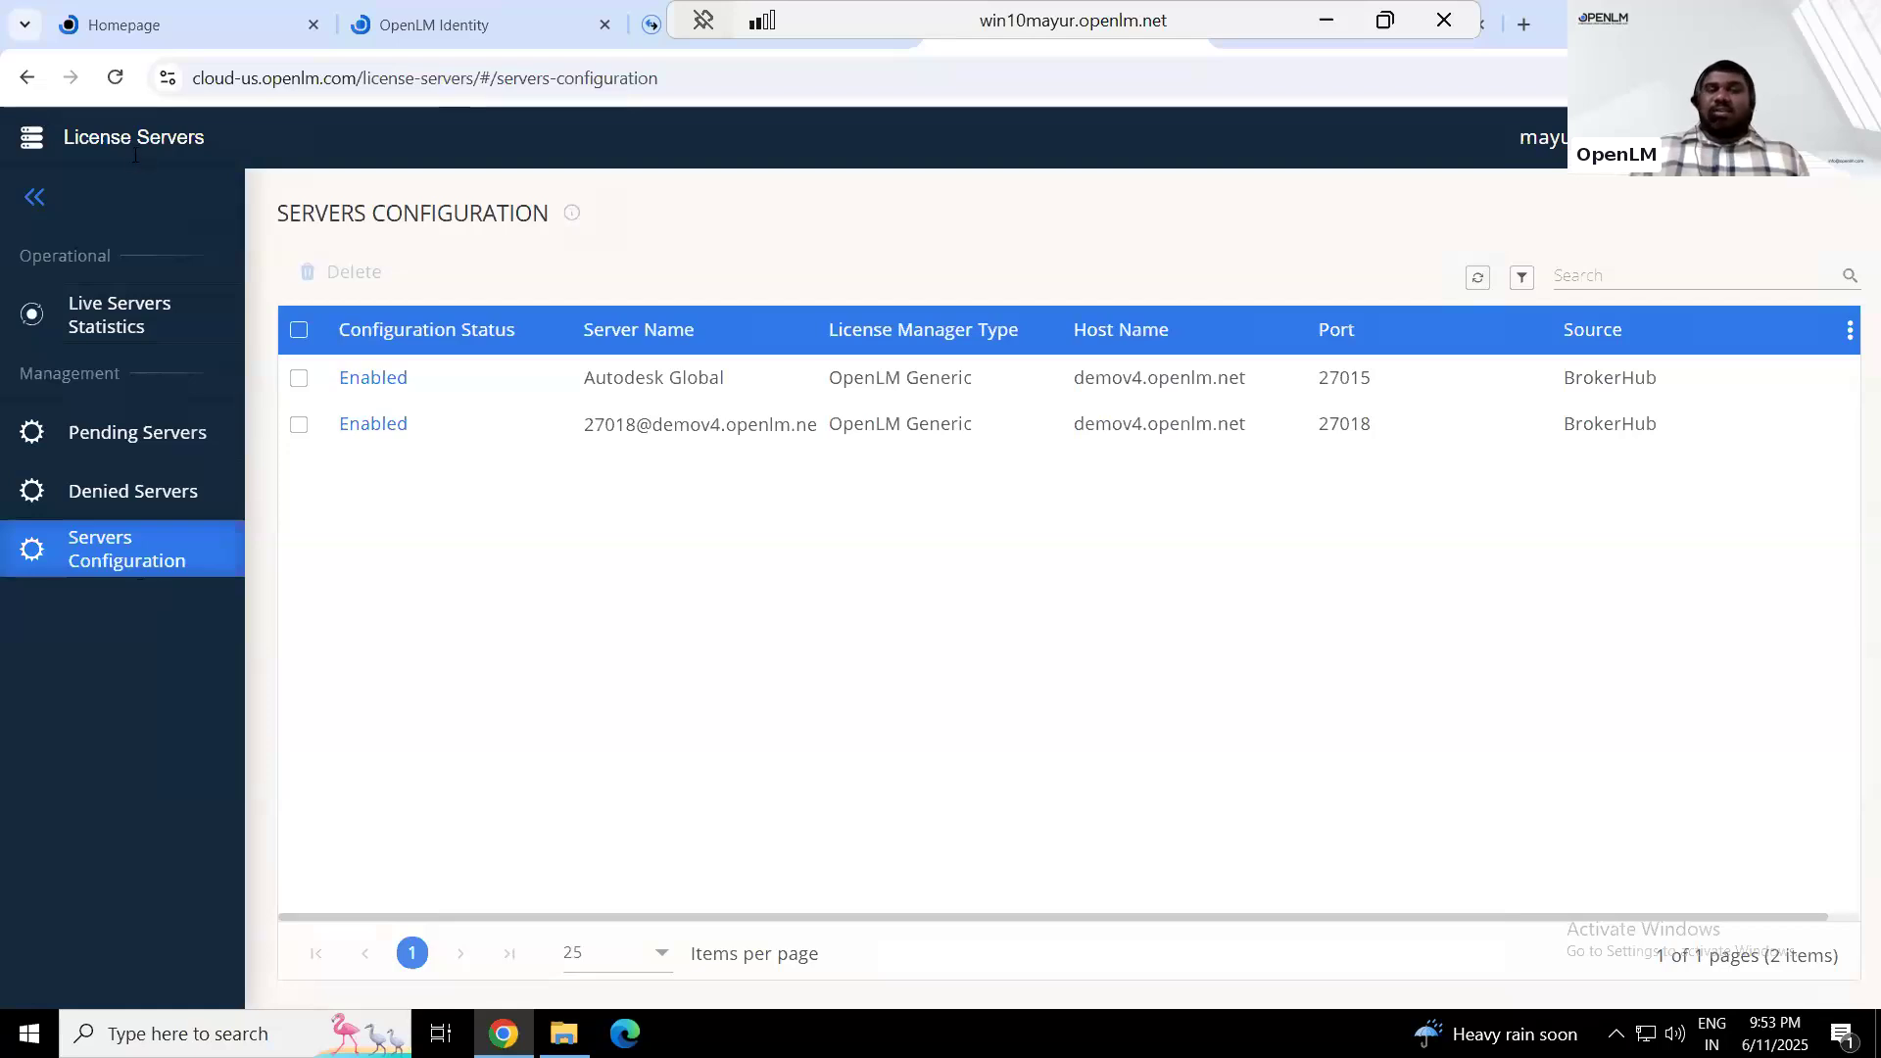
left_click(122, 305)
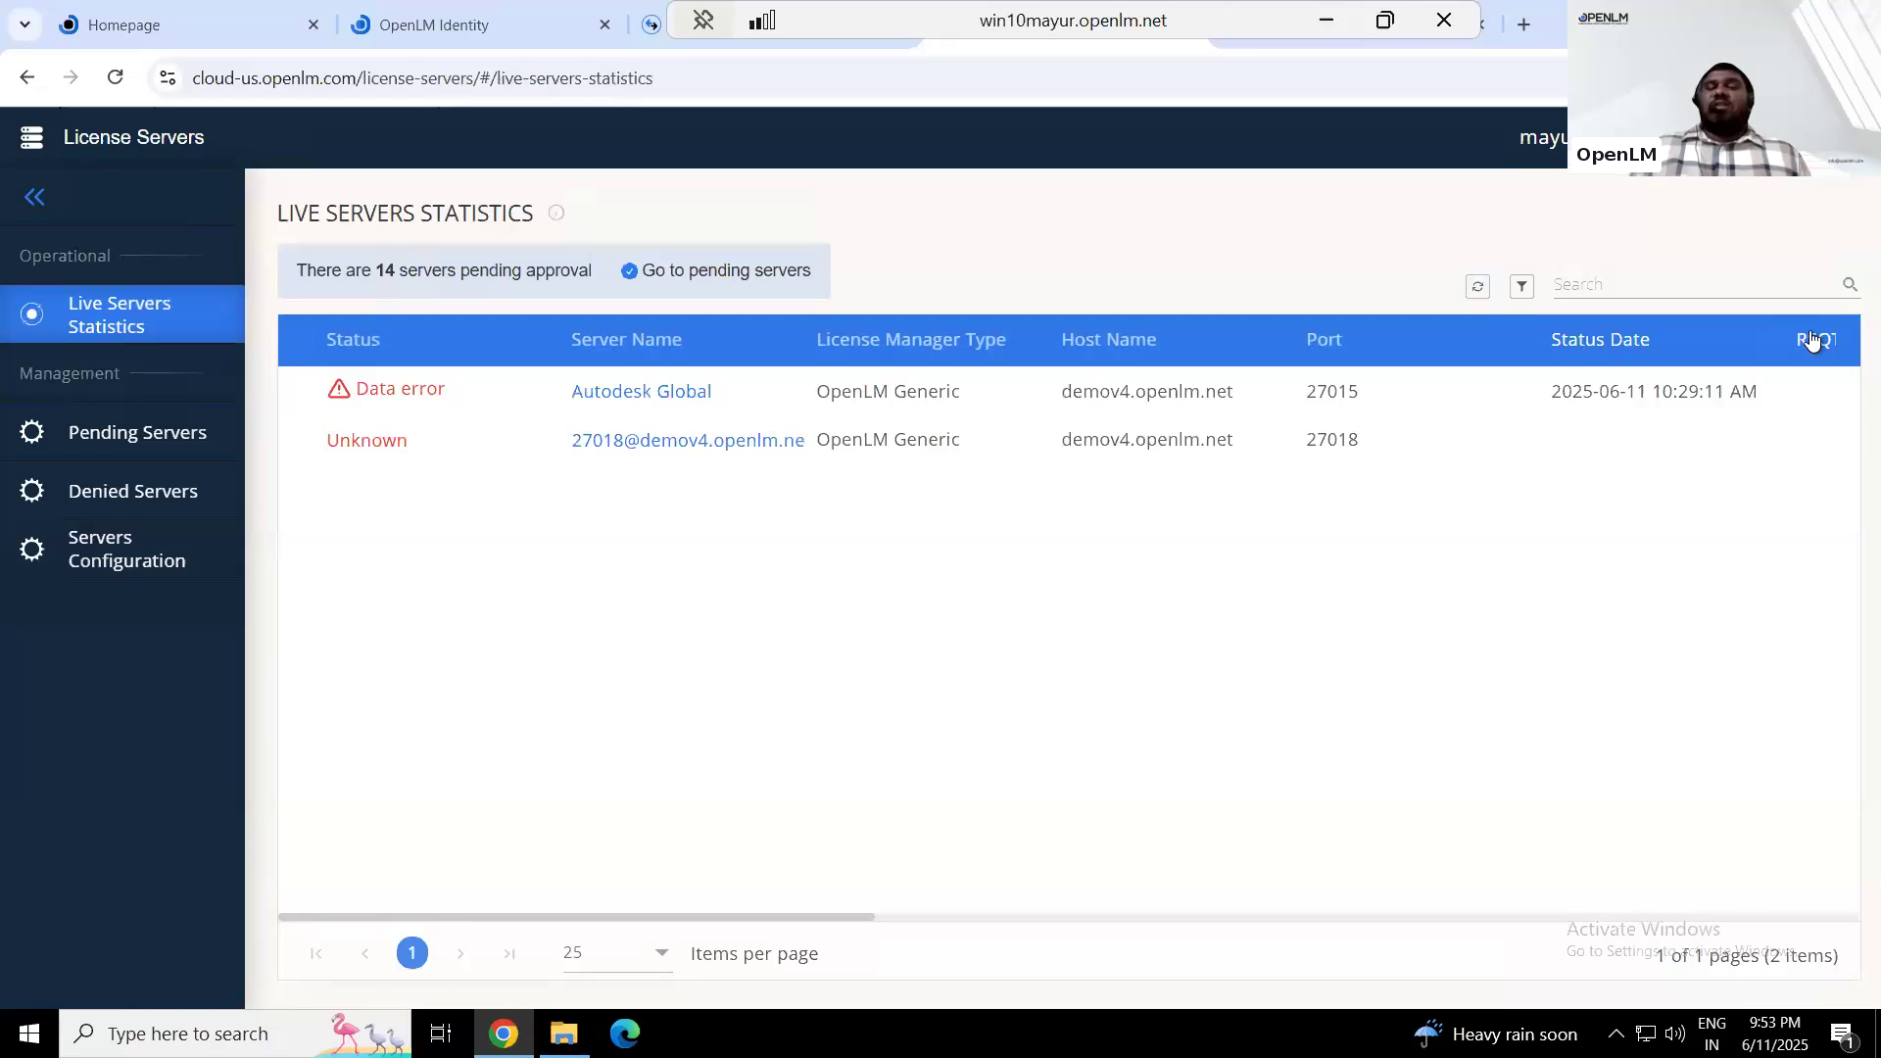
left_click(1478, 291)
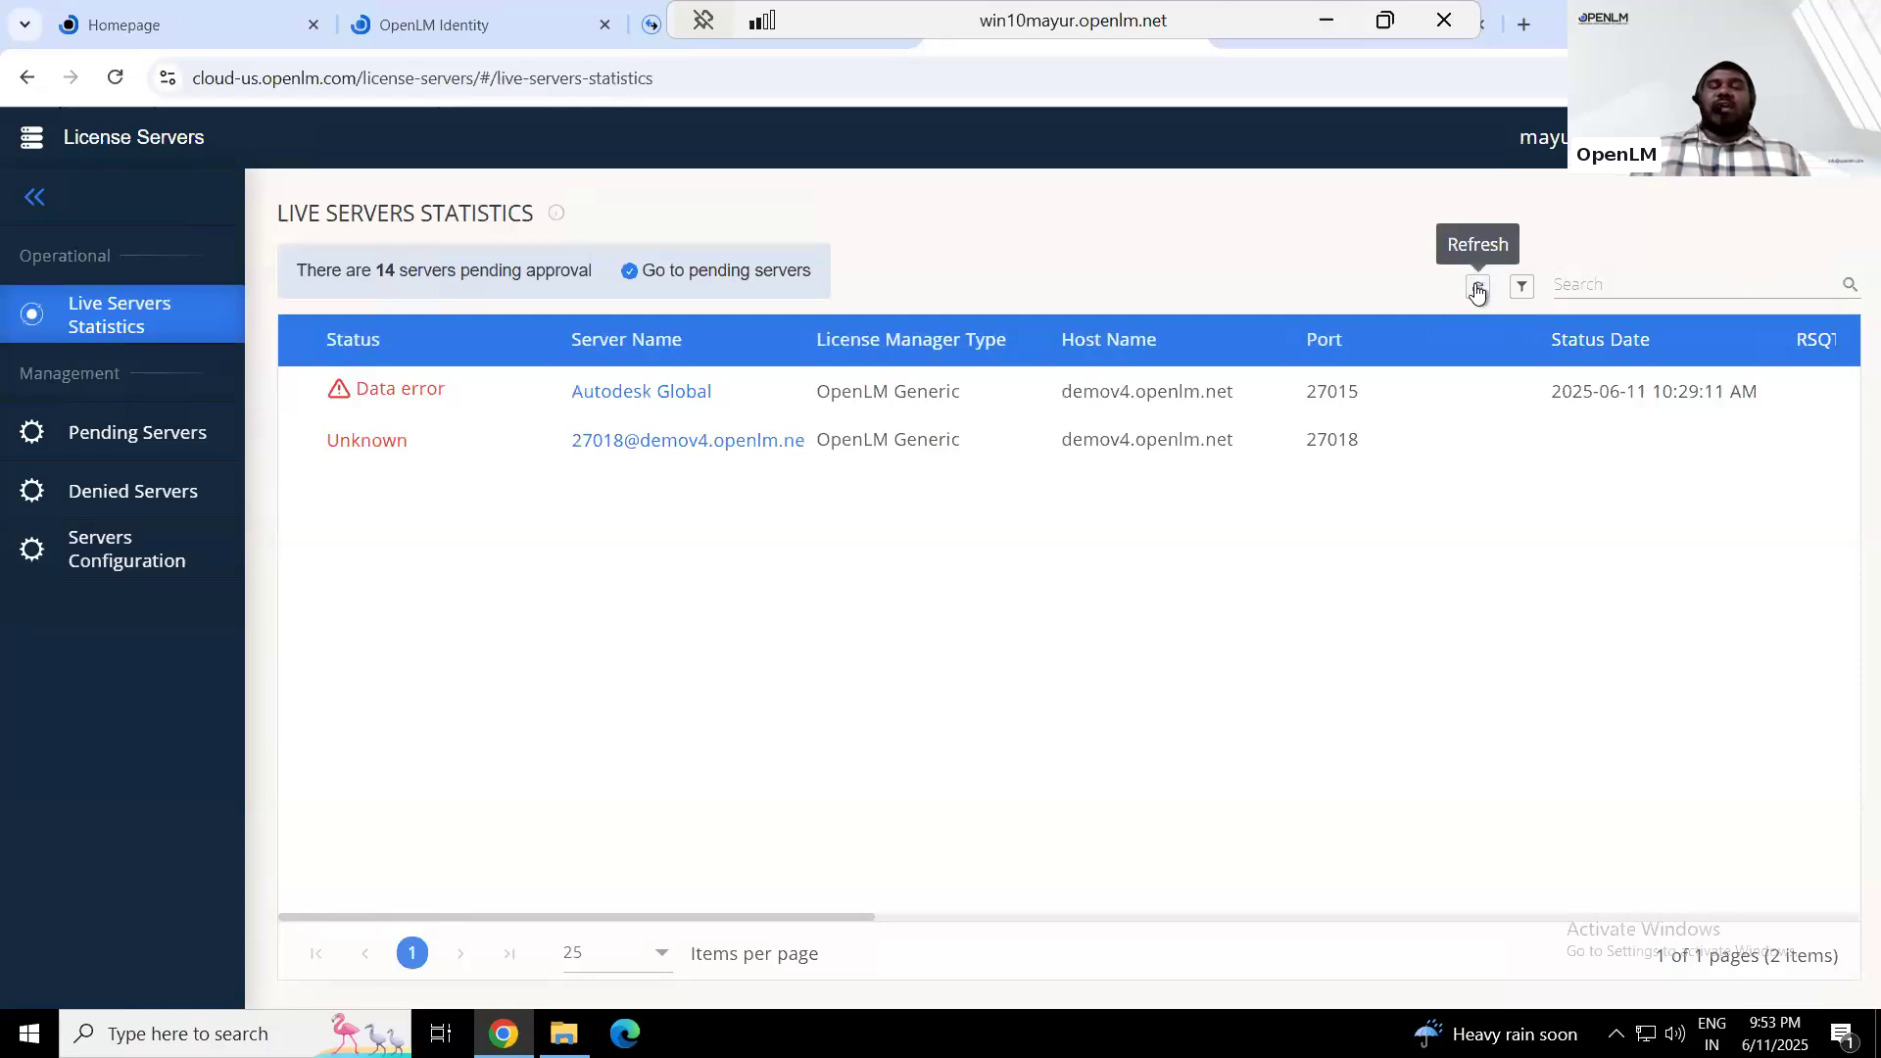